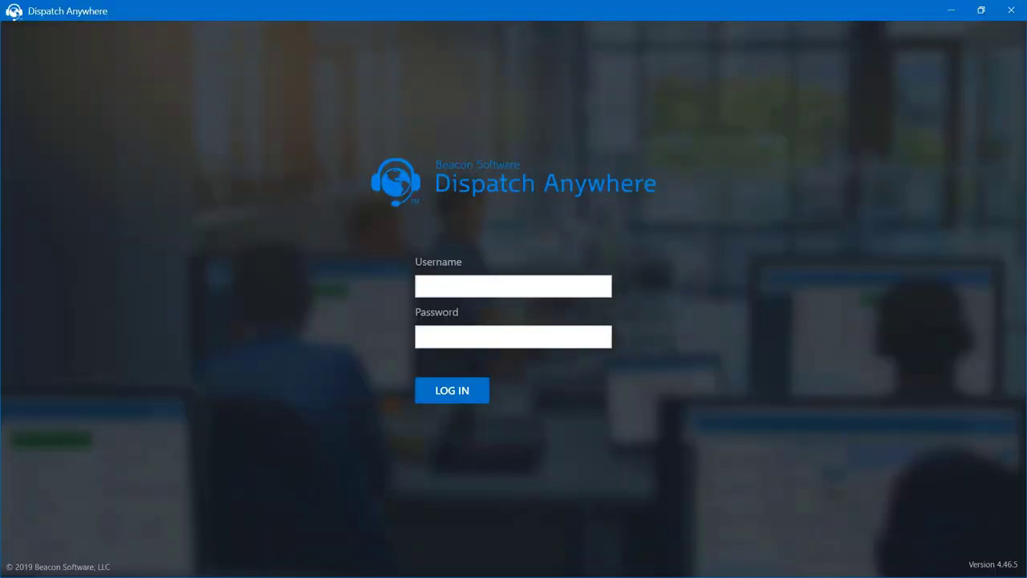
- Log in to Dispatch Anywhere with the account username and password
click(470, 285)
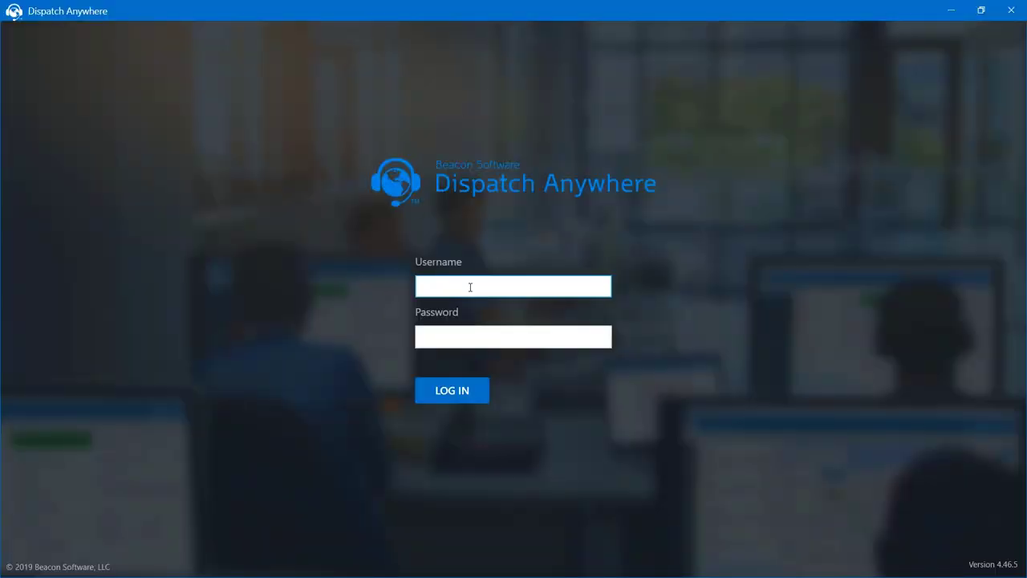
text(11903)
key(Tab)
text(••)
key(BackSpace)
key(BackSpace)
text(••••)
key(Return)
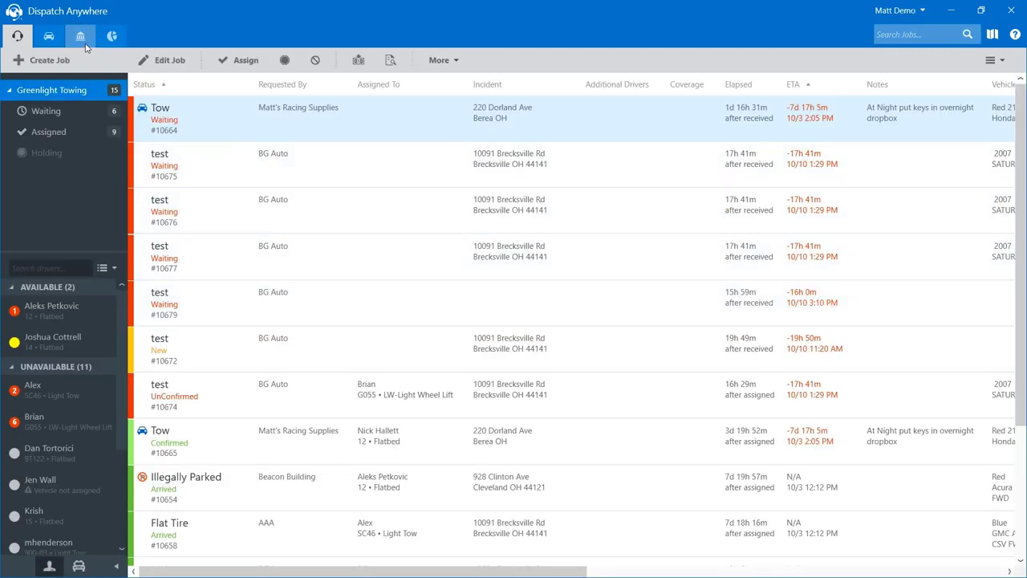
- Open the accounting dashboard and review the list of jobs left unbilled in the last 30 days, closing it when done
click(84, 42)
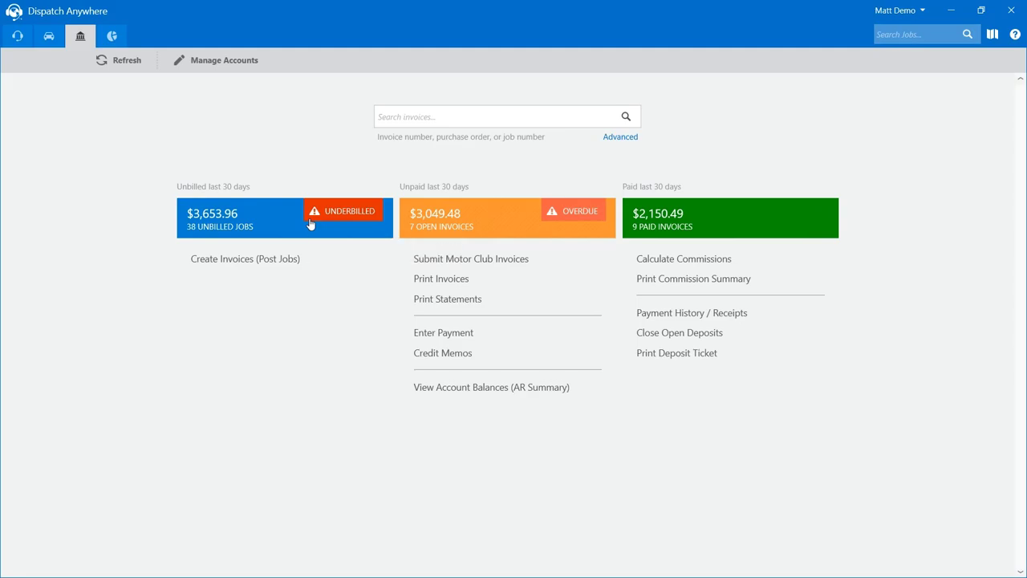
click(263, 227)
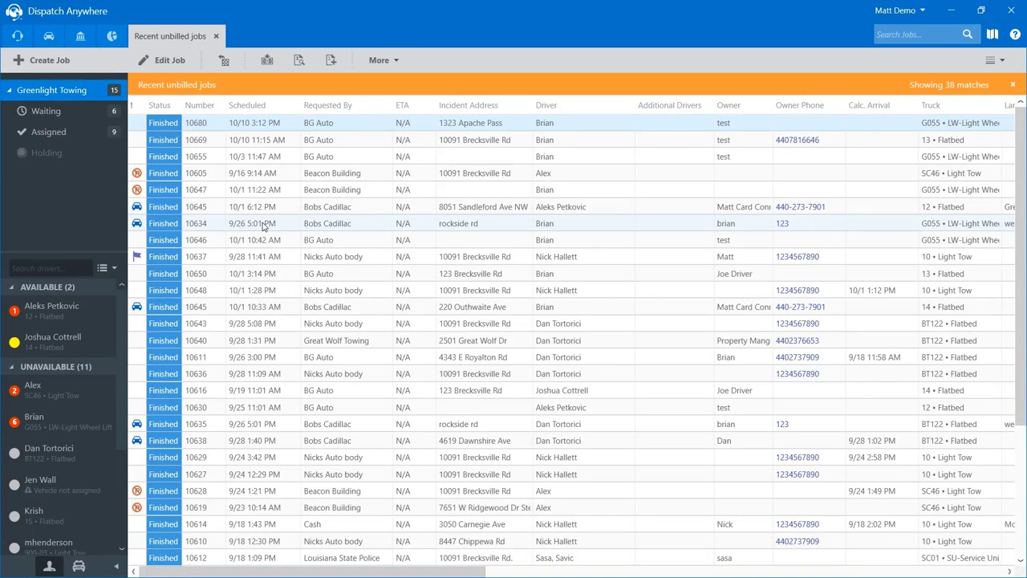
scroll(304, 257, down, 4)
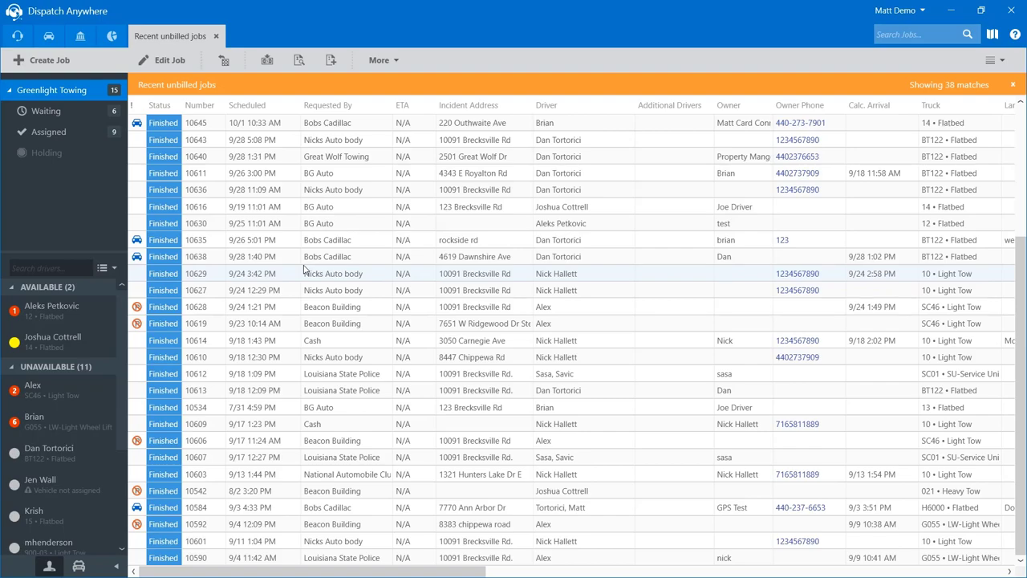
click(216, 39)
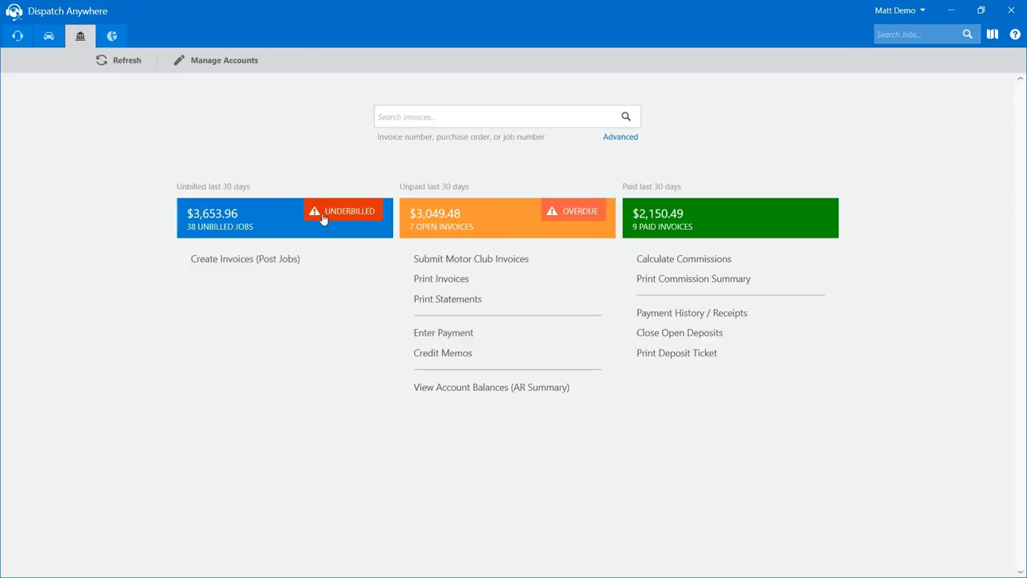
- Review the older unbilled jobs behind the Underbilled alert, expanding the list to all matches and closing it when done
click(329, 220)
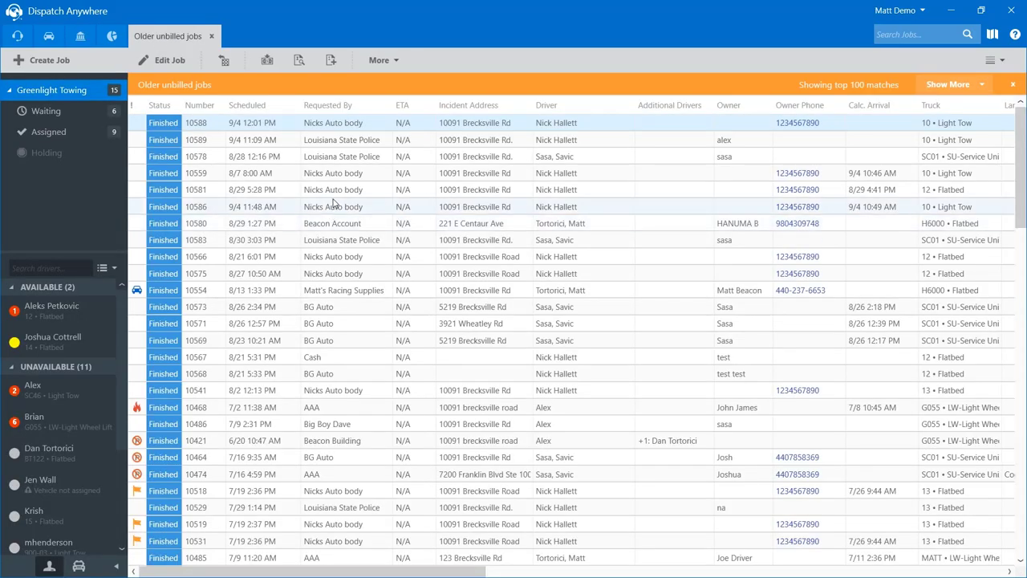
scroll(289, 245, down, 20)
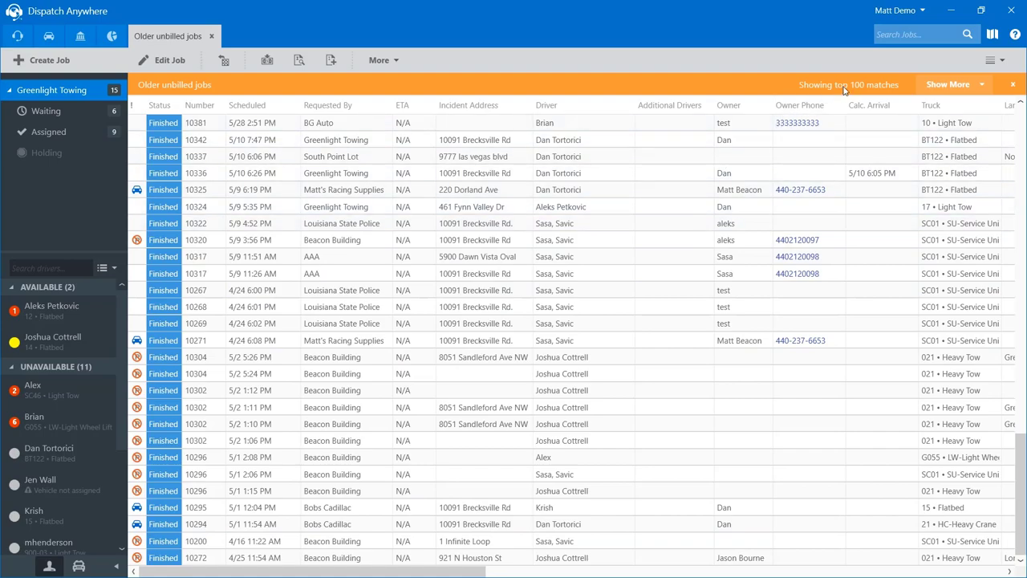
click(935, 85)
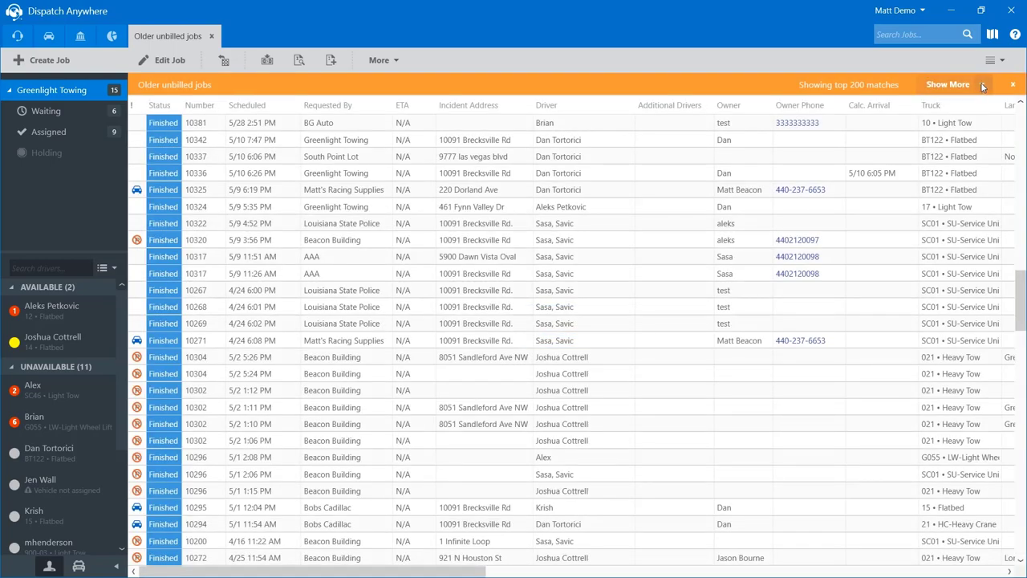
click(982, 86)
click(946, 112)
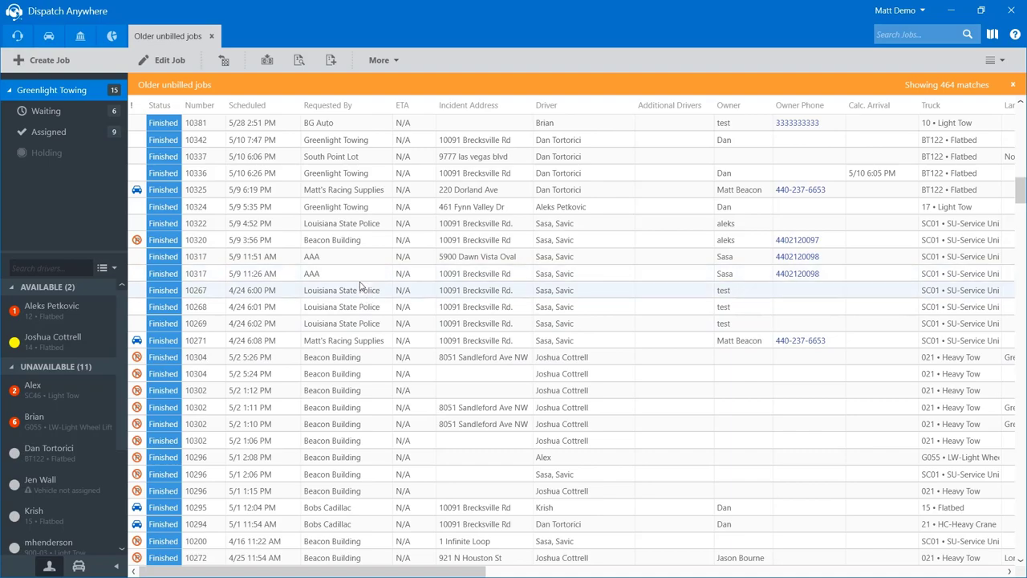
click(213, 37)
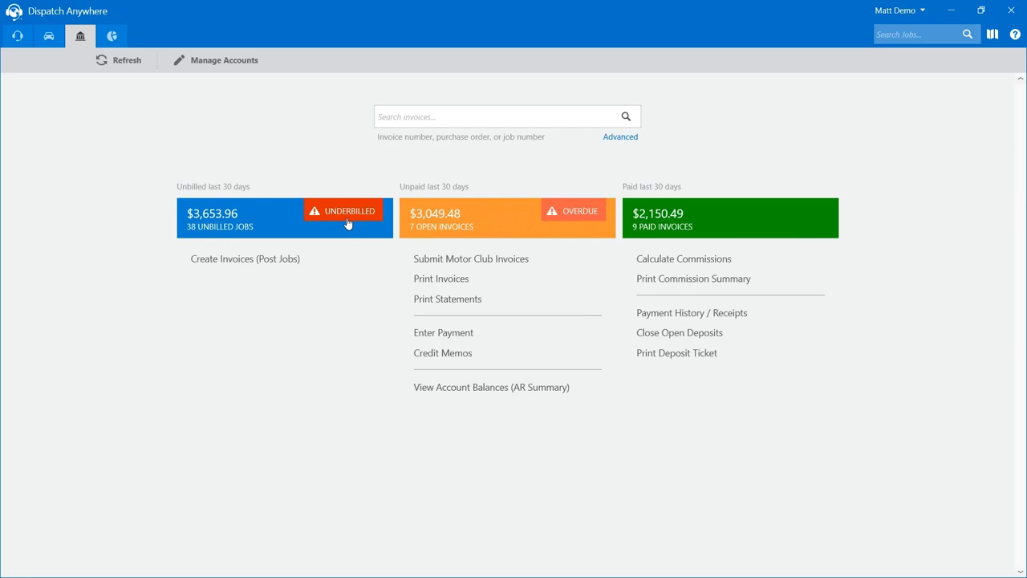
- Open Create Invoices (Post Jobs) and filter the list to jobs finished this month
click(246, 270)
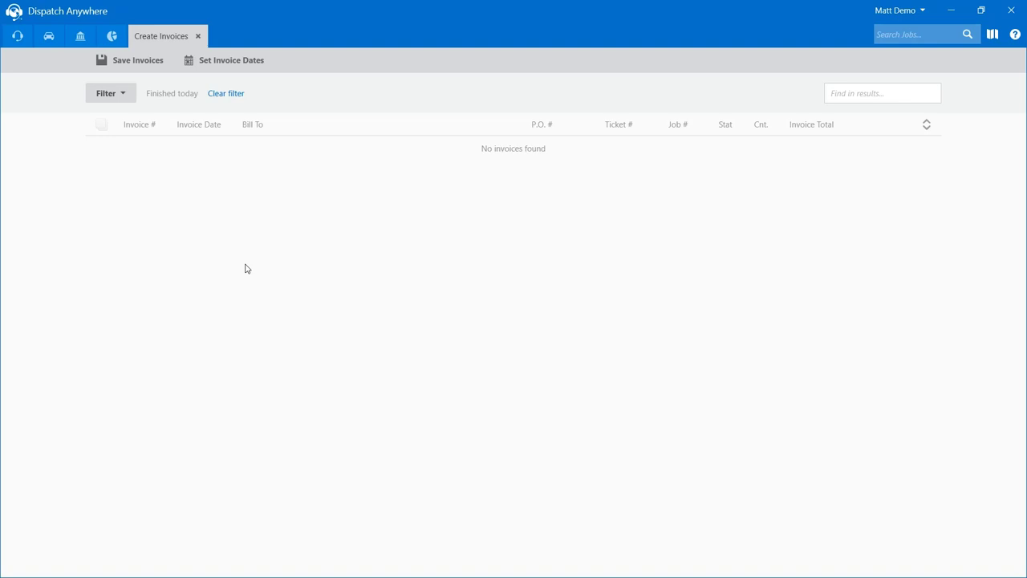
click(105, 95)
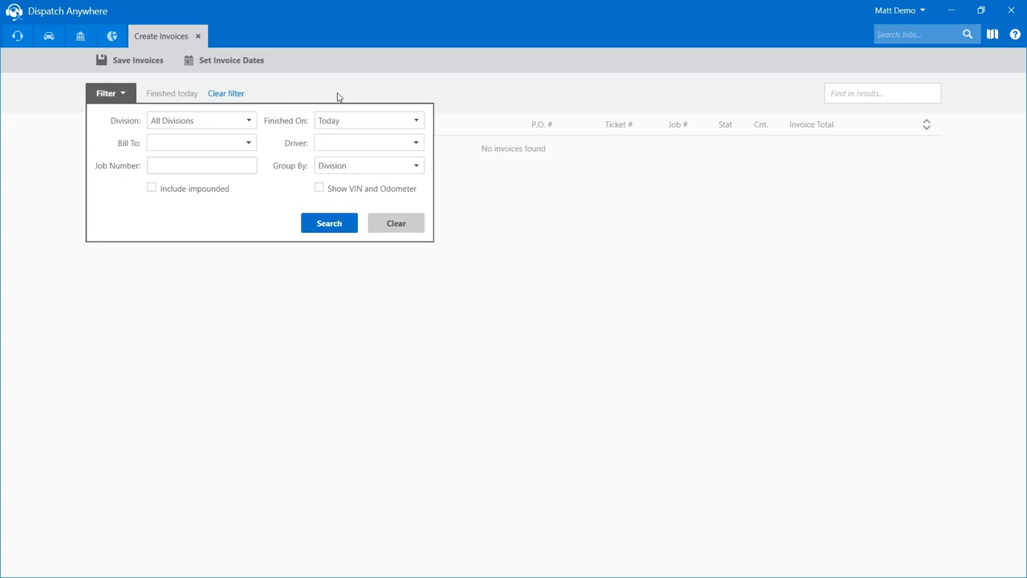
click(348, 126)
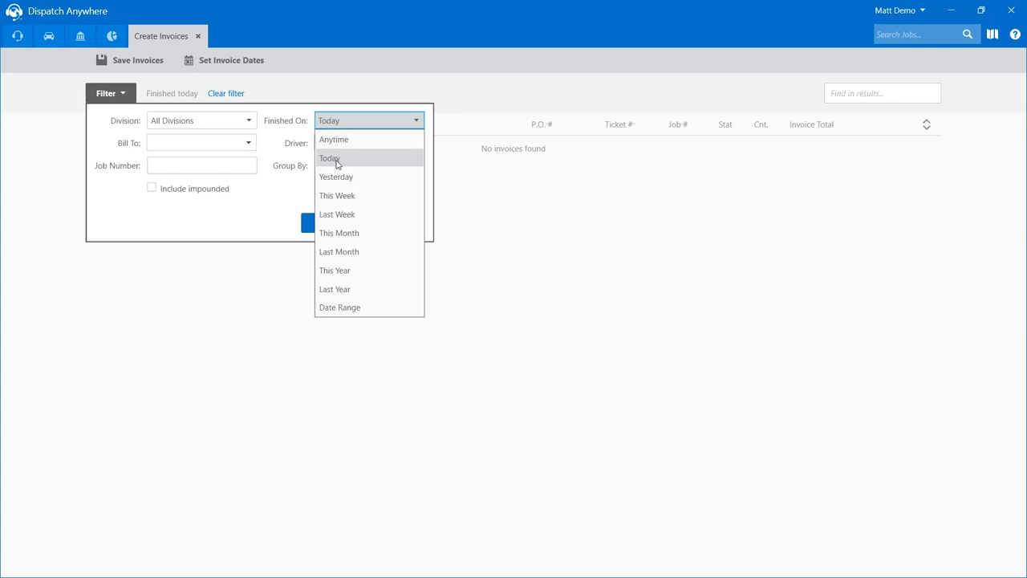
click(364, 237)
click(341, 229)
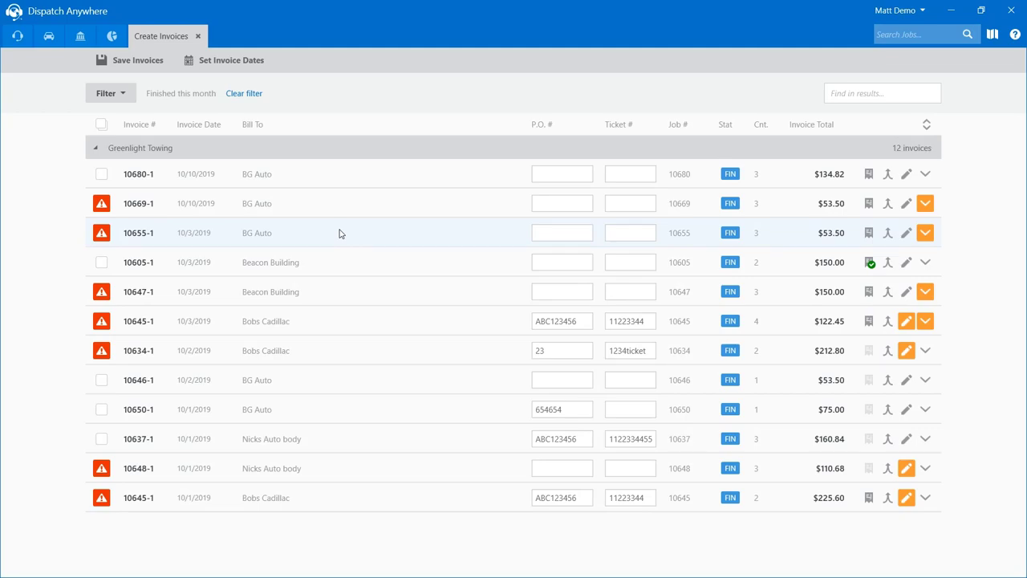
- Show the VIN and Odometer columns in the invoice list
click(128, 94)
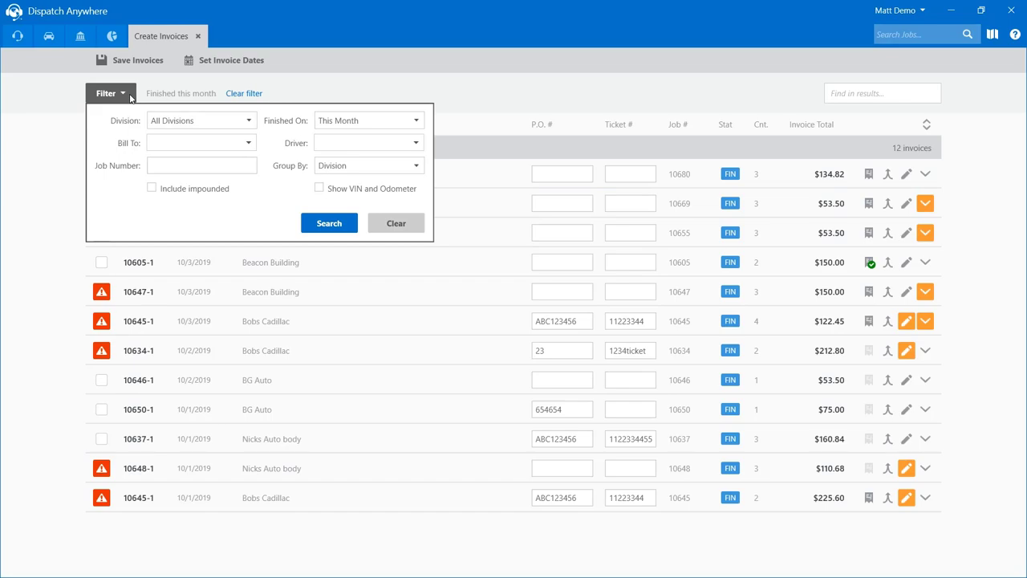
click(318, 190)
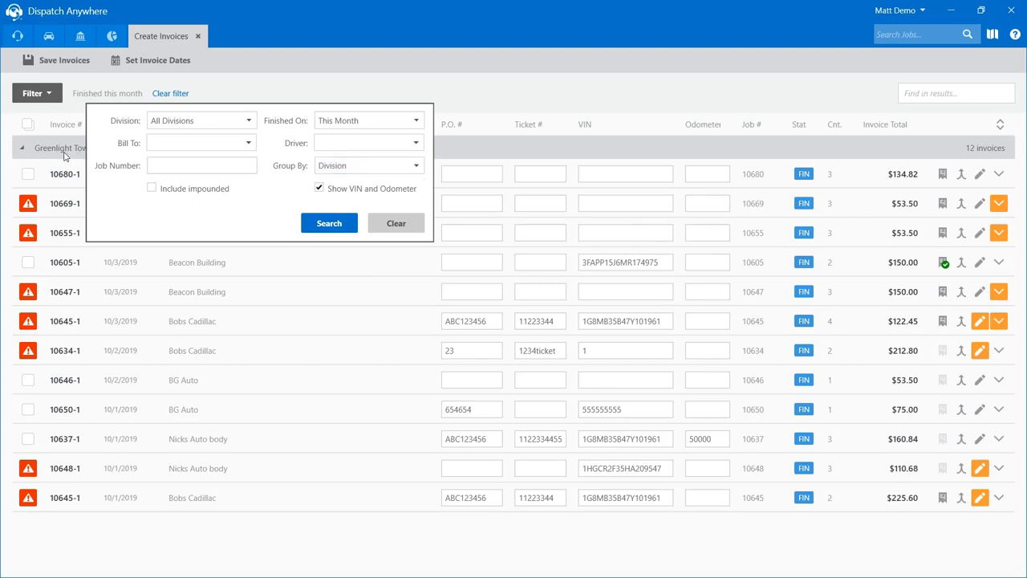
click(396, 223)
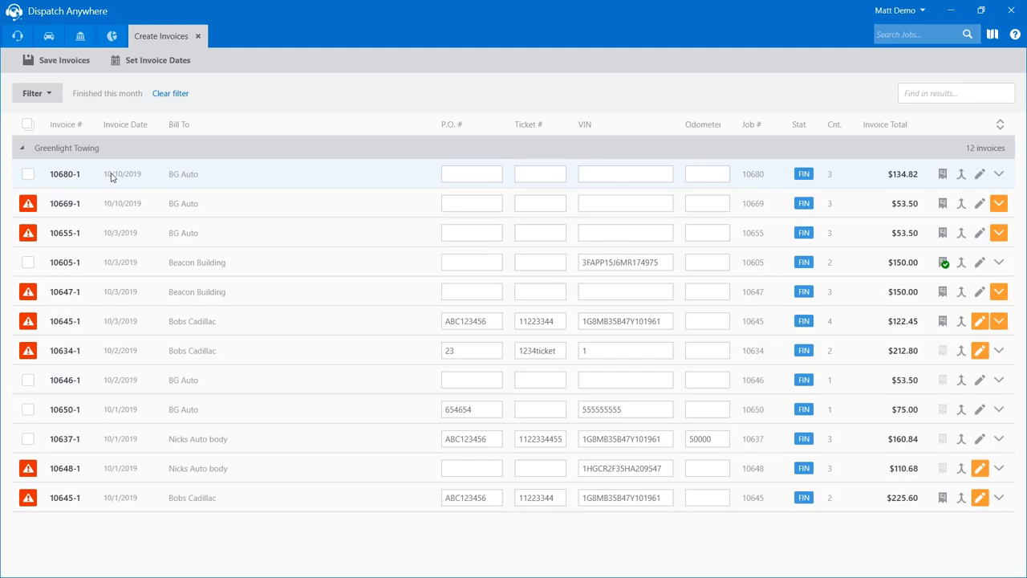
- Group this month's invoices by driver and look through the resulting groups
click(49, 101)
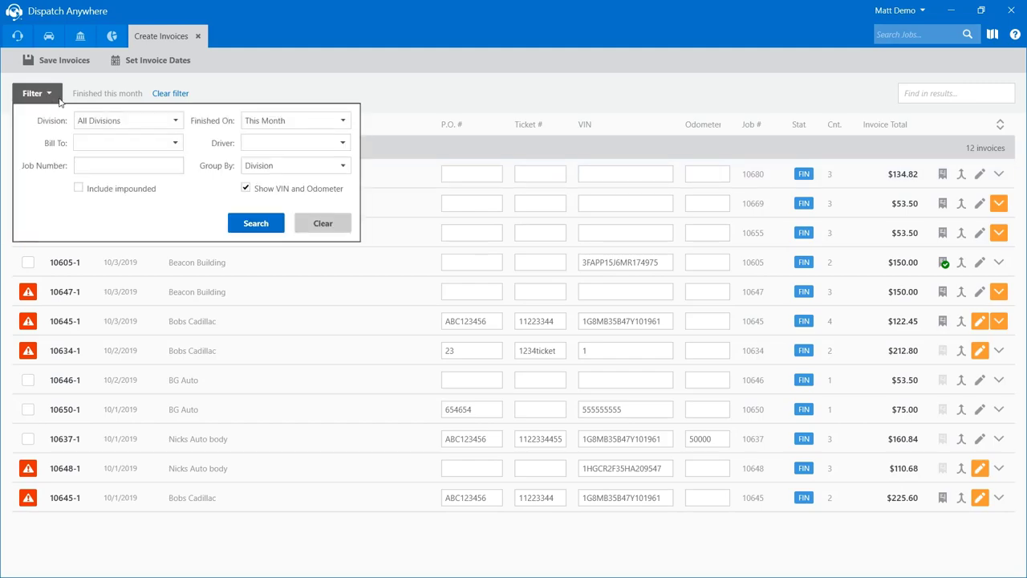
click(337, 169)
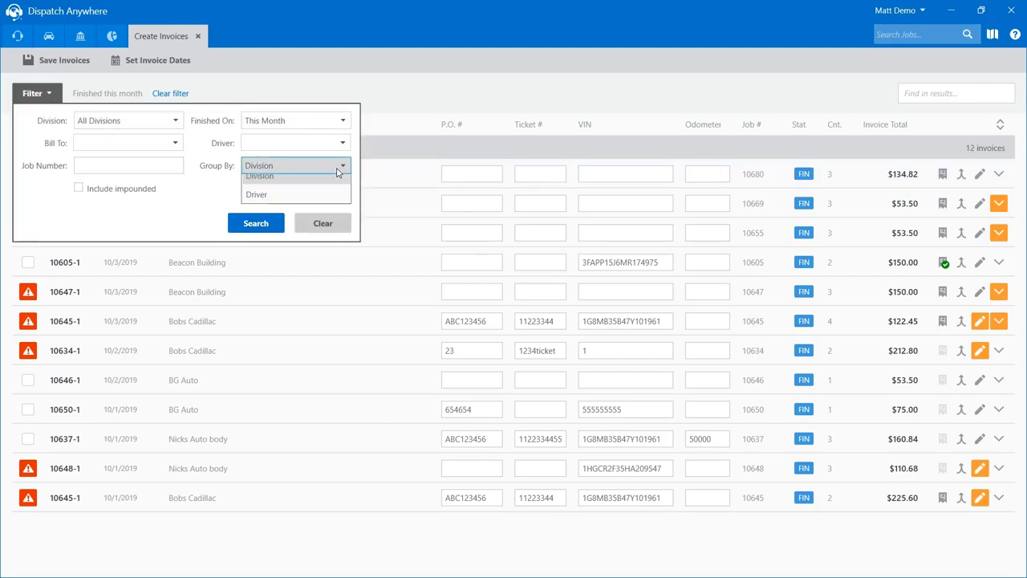
click(293, 205)
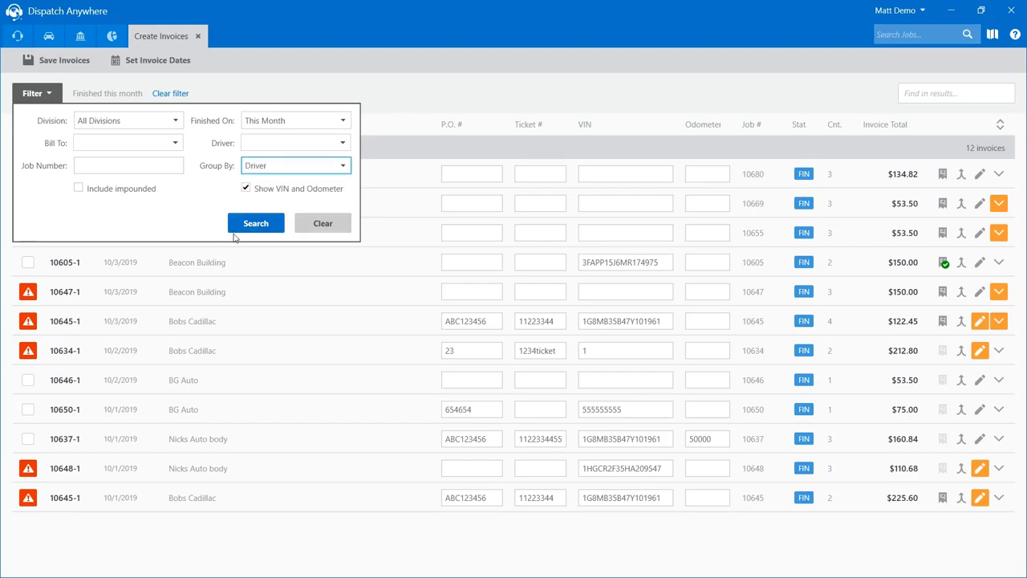
click(254, 225)
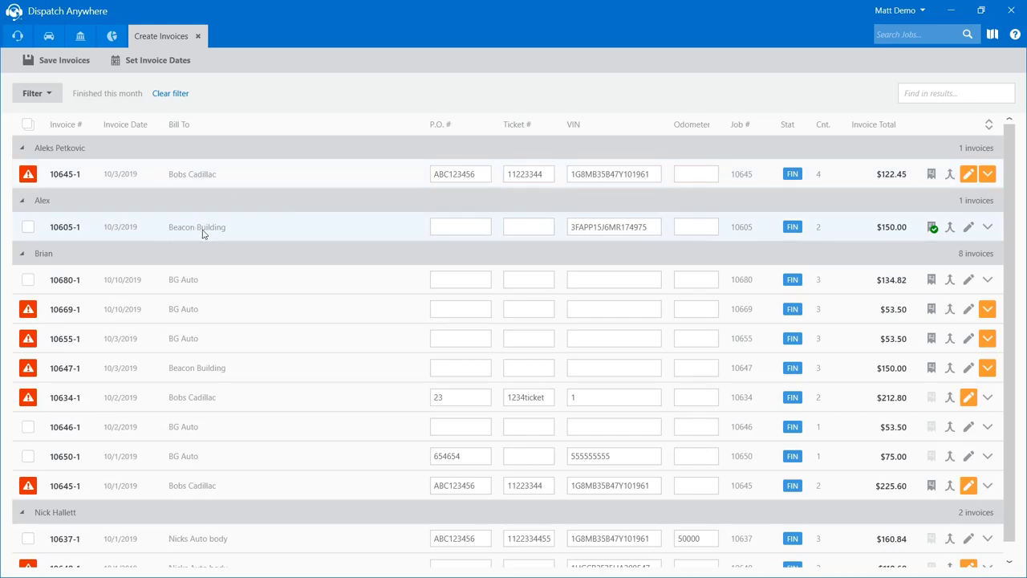
scroll(194, 326, down, 1)
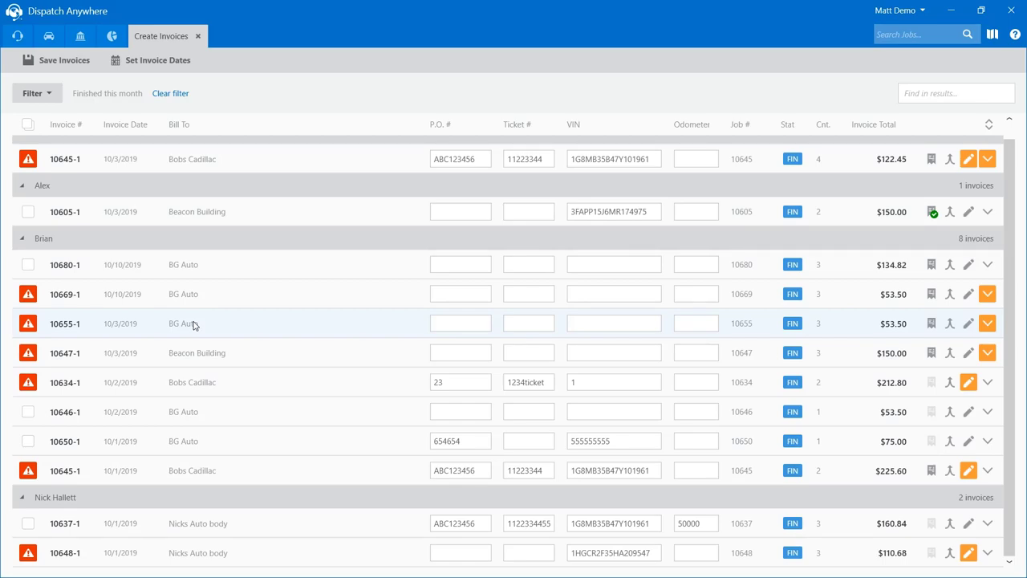
- Restore the invoice list's grouping to Division
click(54, 97)
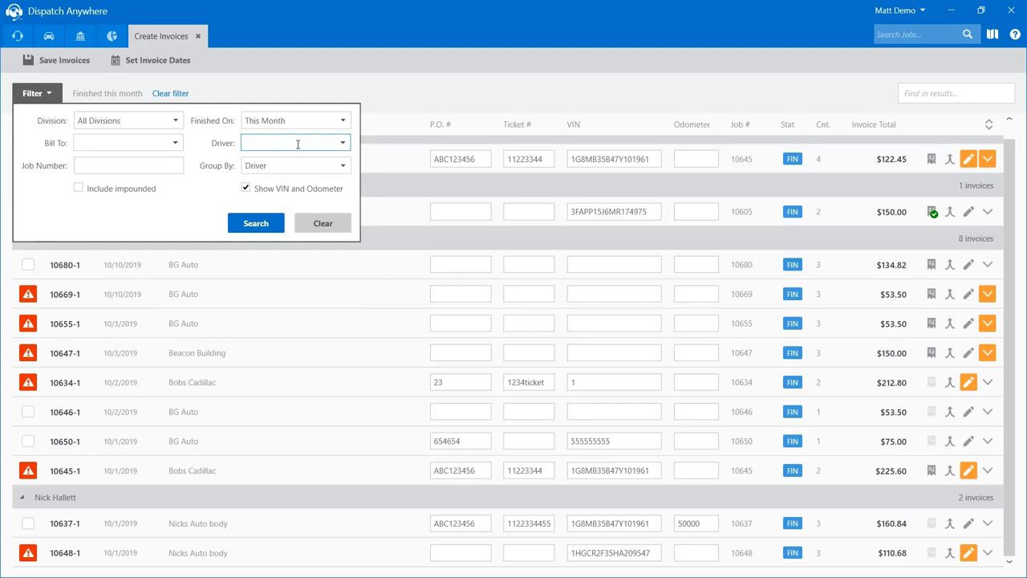
click(286, 169)
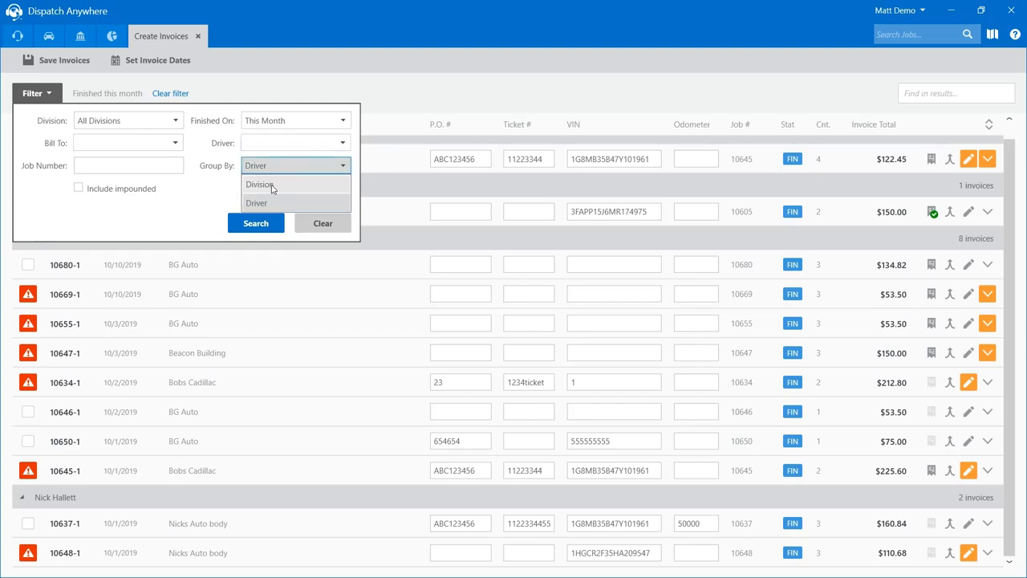
click(271, 185)
click(264, 222)
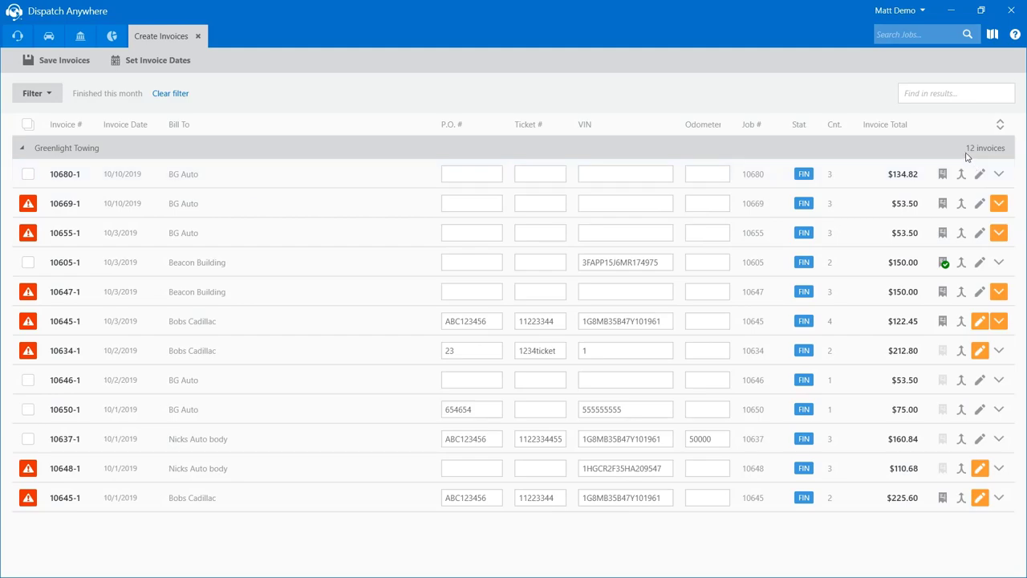
- Examine the job services of the first BG Auto invoice and of all invoices, collapsing the details when done
click(1000, 175)
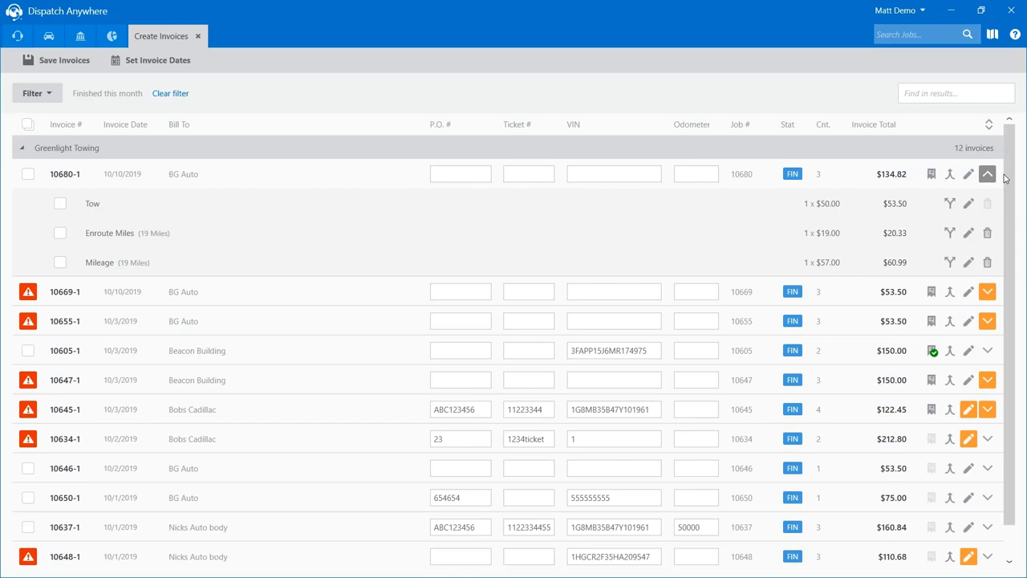
click(987, 175)
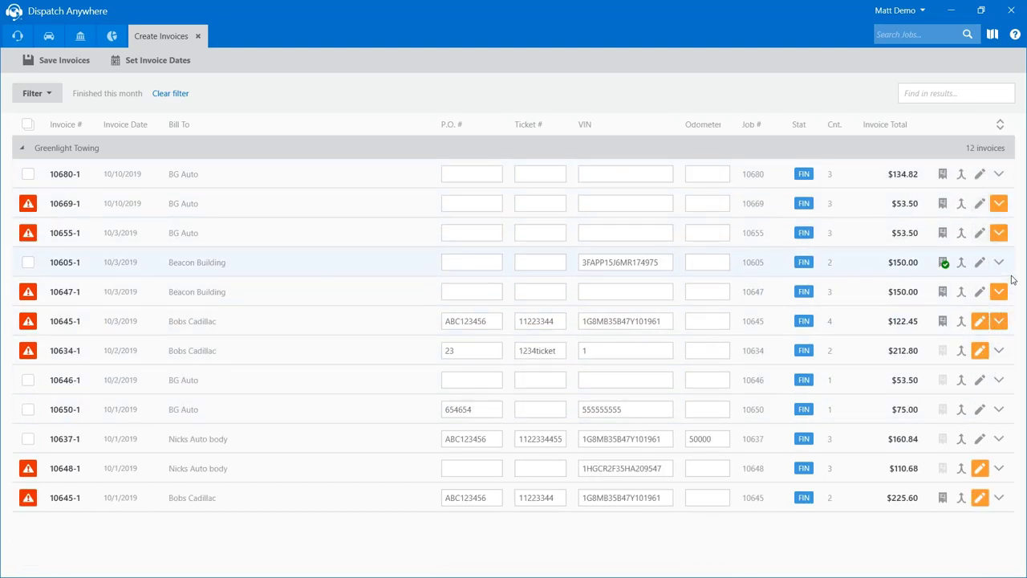
click(1001, 134)
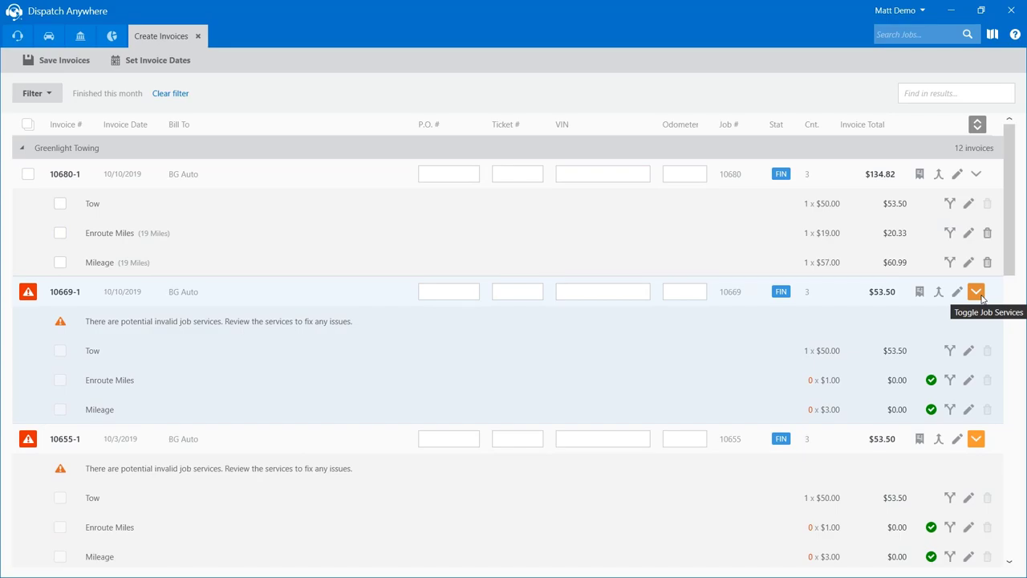
scroll(980, 298, down, 4)
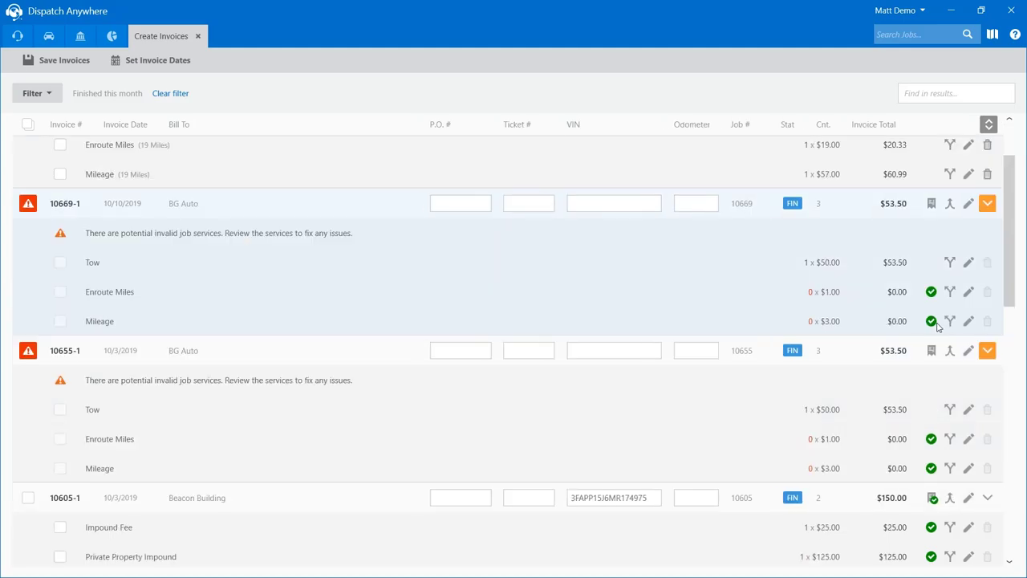
scroll(937, 353, down, 1)
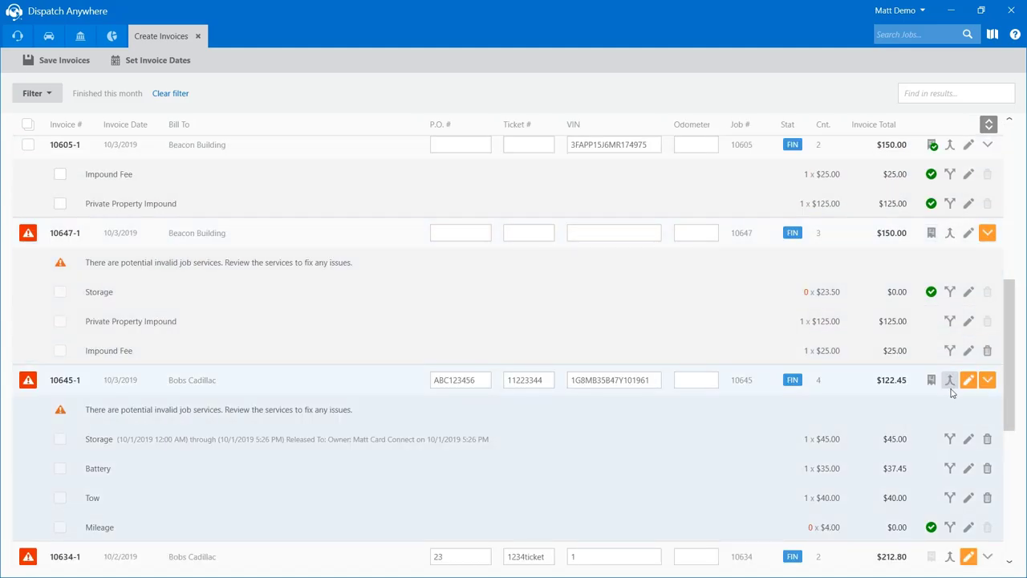
scroll(952, 393, down, 1)
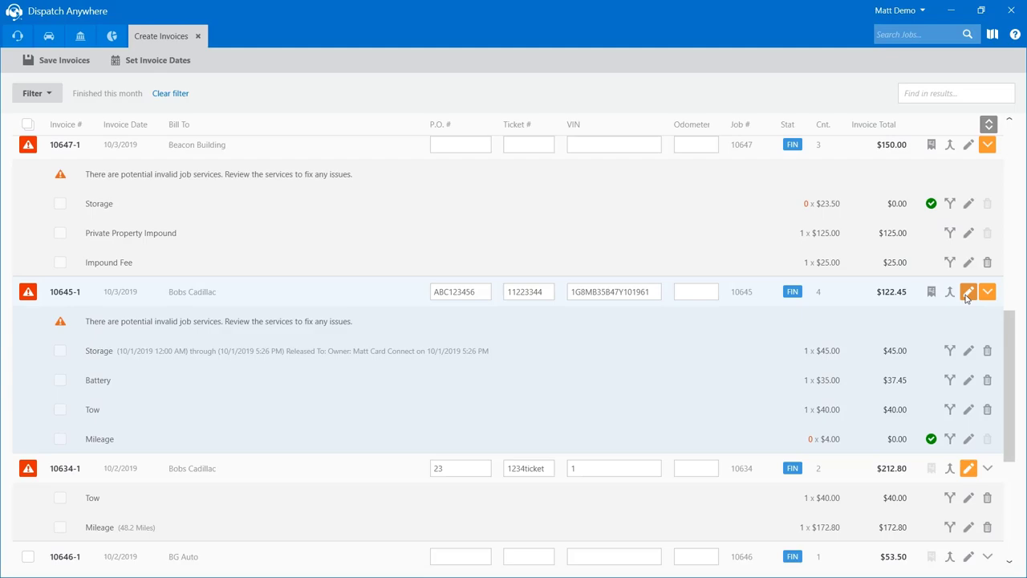
drag(1010, 339, 995, 146)
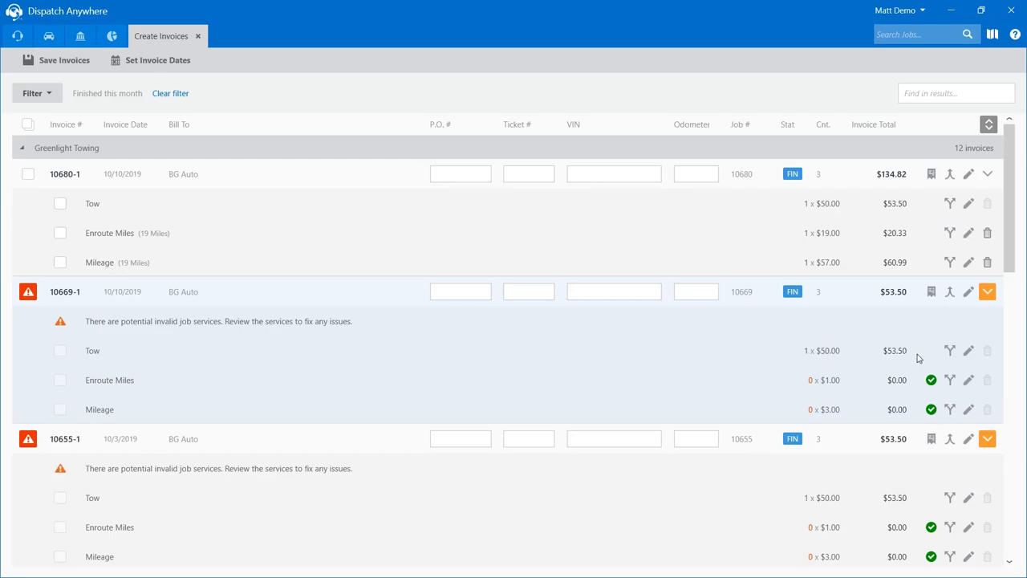
click(989, 126)
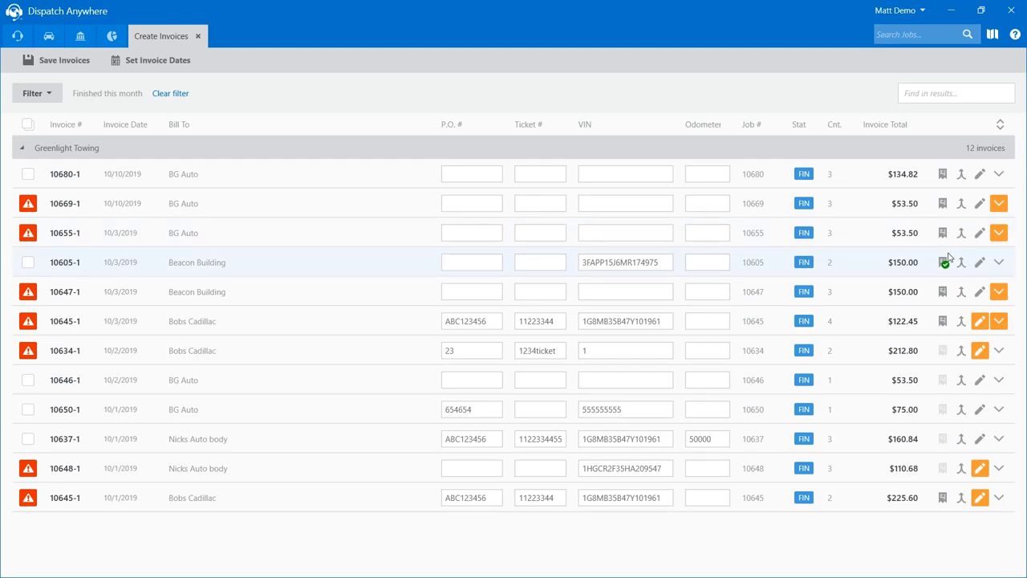
- Open the payment history for the Beacon Building invoice marked with the green check
click(944, 264)
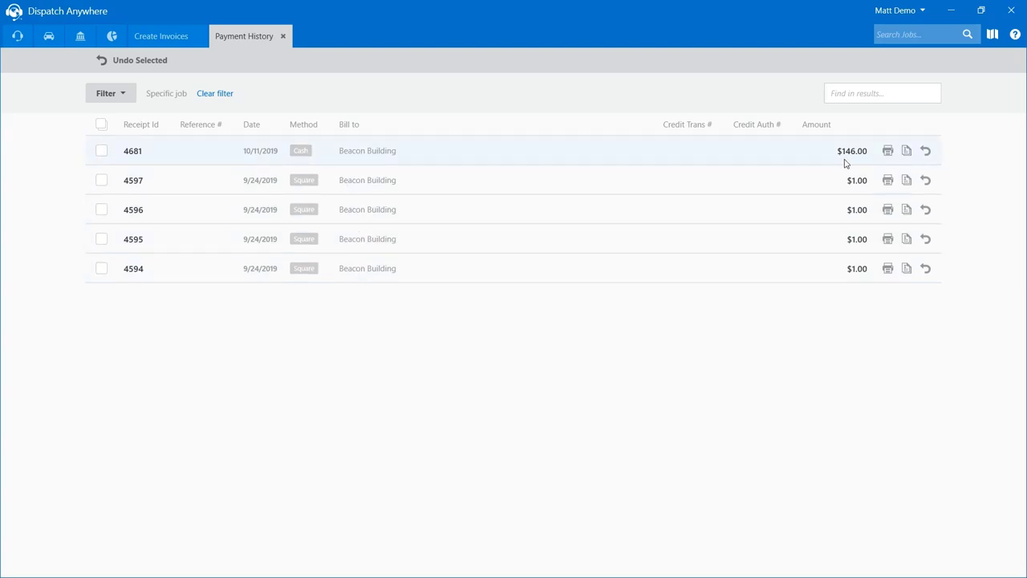
- Examine the payment history of the other Beacon Building invoice and return to the invoice list
click(283, 36)
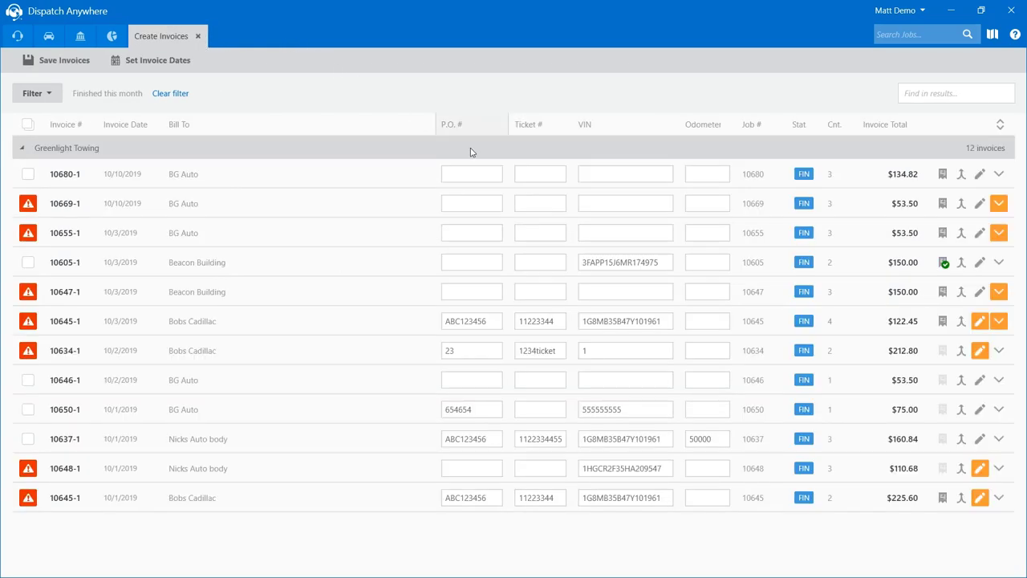
click(942, 293)
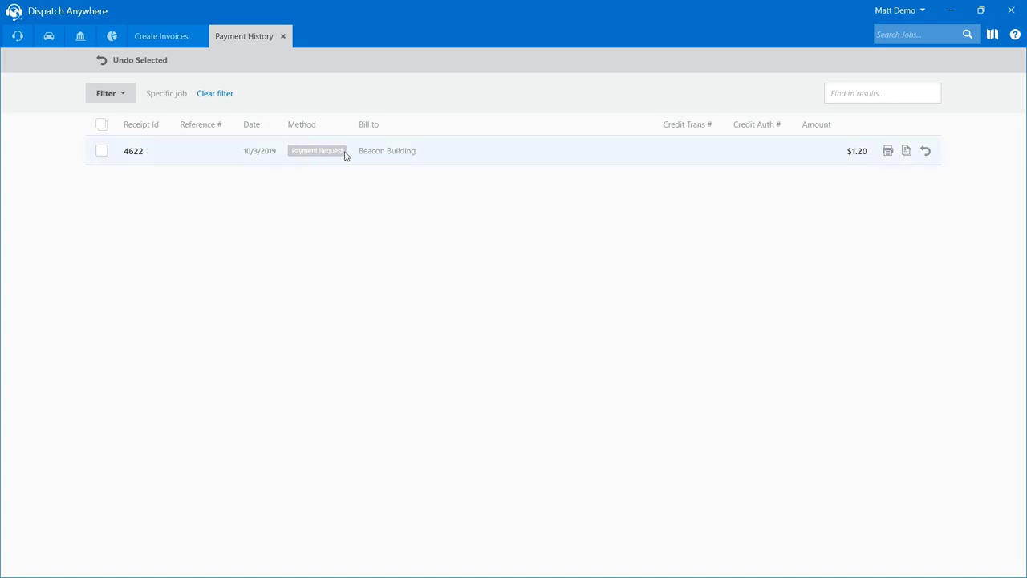
click(283, 37)
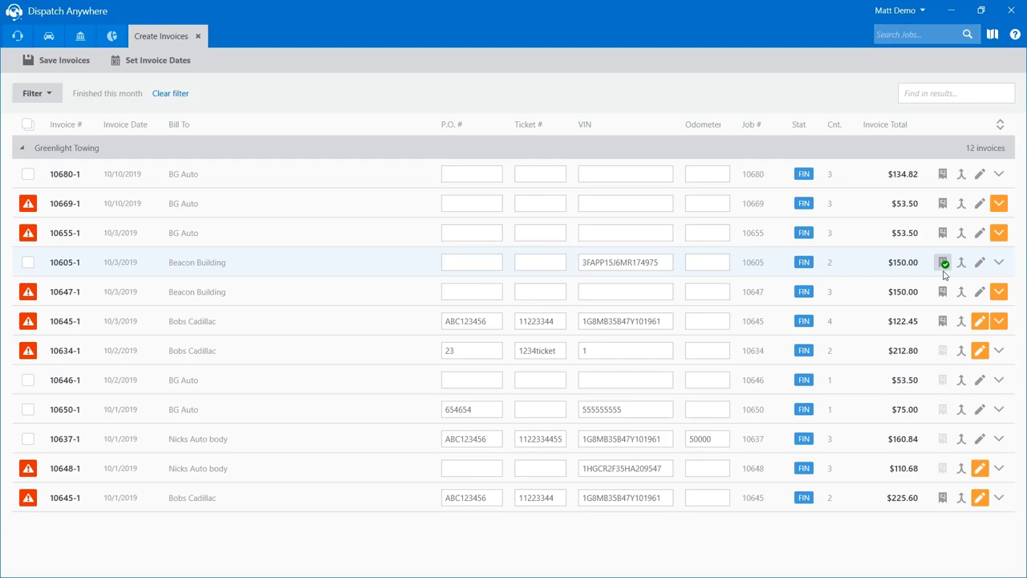
- Open the Bobs Cadillac job dated 10/2/2019 for editing and go to its required VIN and odometer fields
click(983, 354)
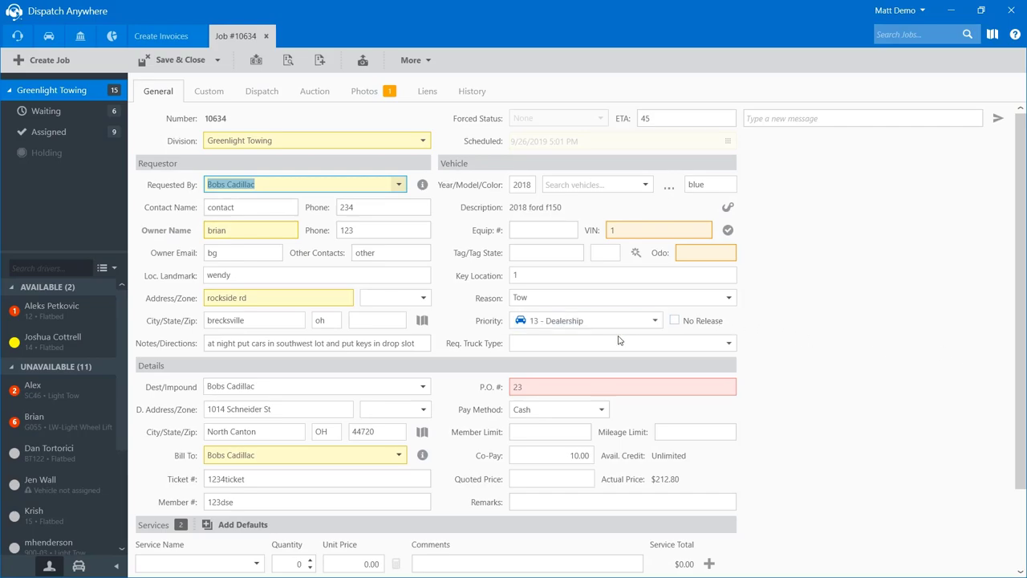
click(631, 230)
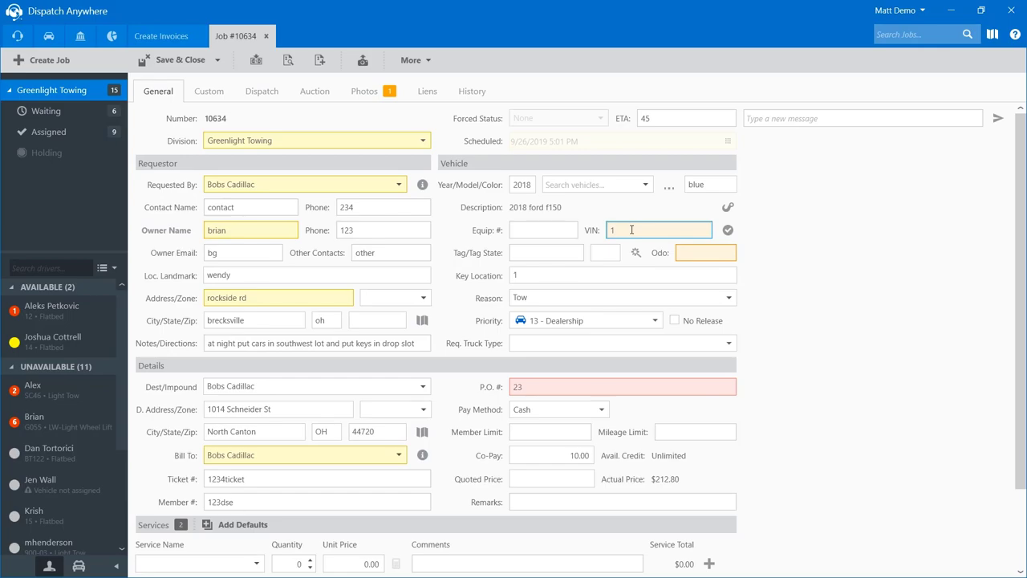
click(690, 255)
click(682, 252)
click(532, 252)
text(beacon2)
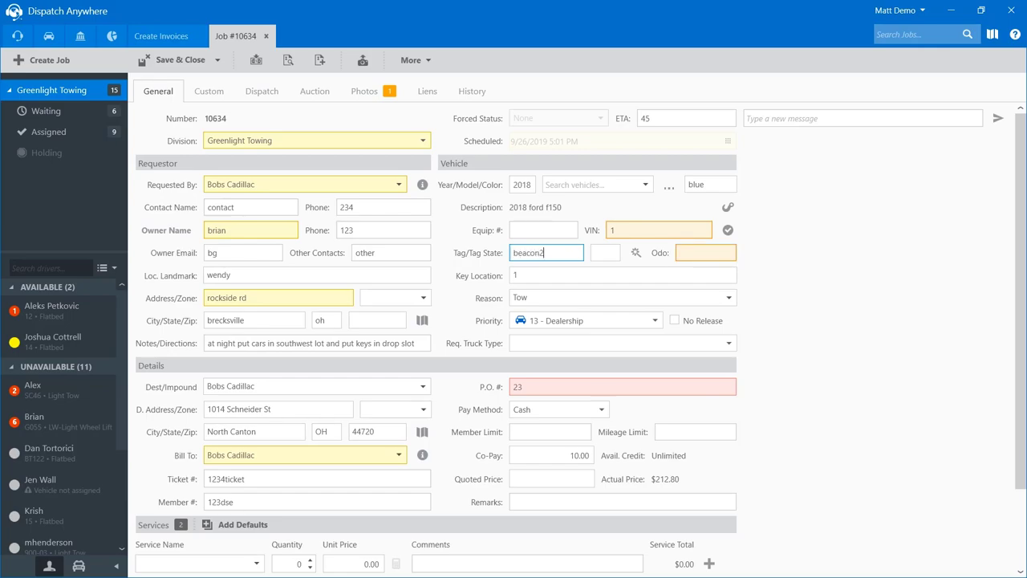
key(Tab)
text(OH)
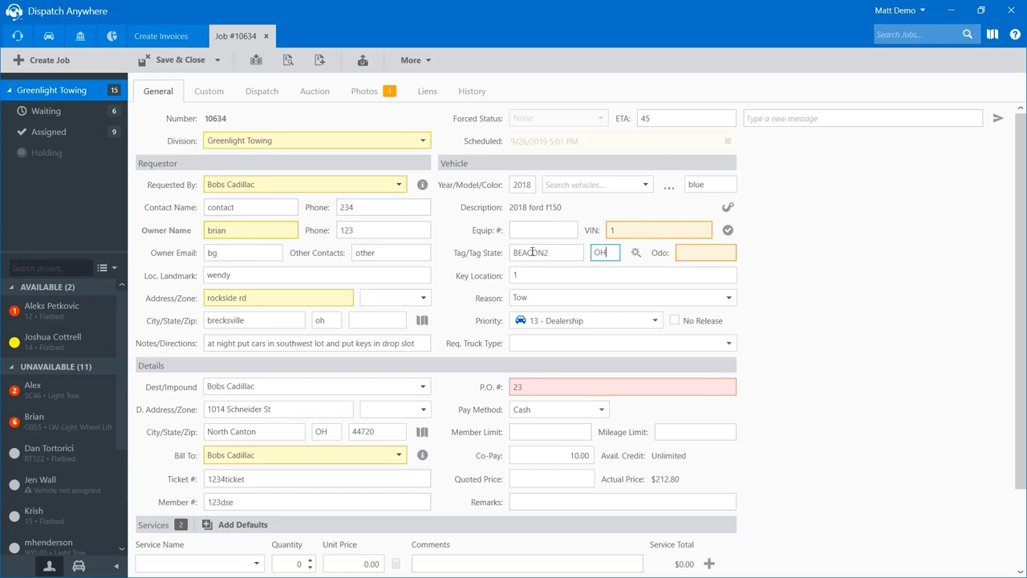
click(635, 252)
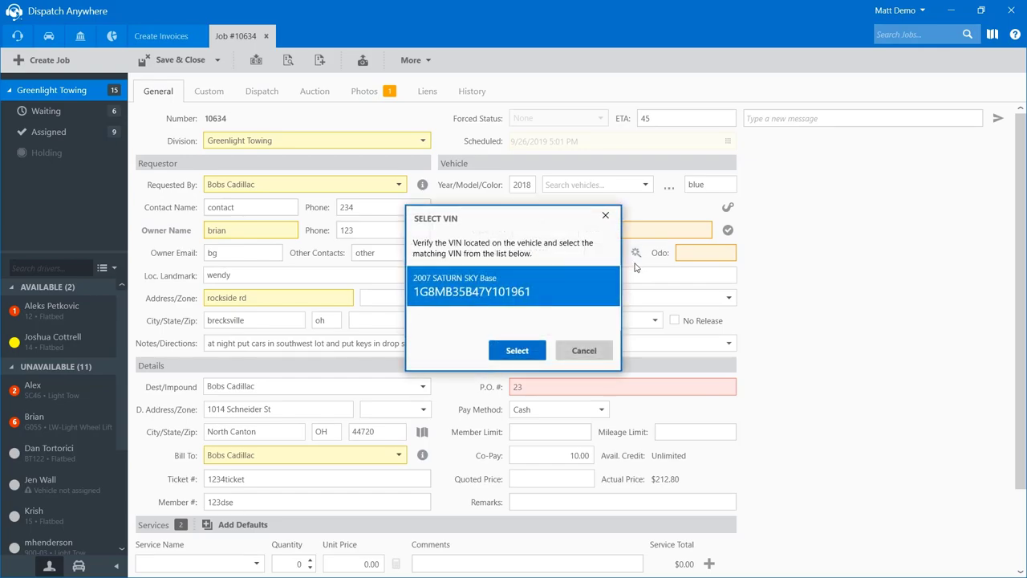
click(507, 352)
click(689, 252)
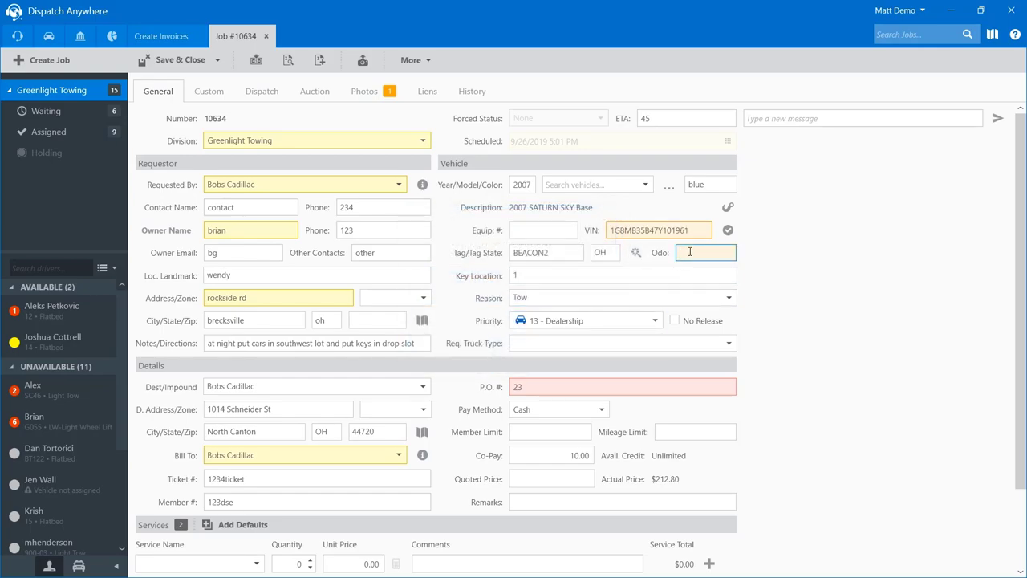
text(5000)
- Add an Enroute Miles service to the job, priced with the distance price calculator for the En Route leg
scroll(535, 338, down, 1)
click(223, 466)
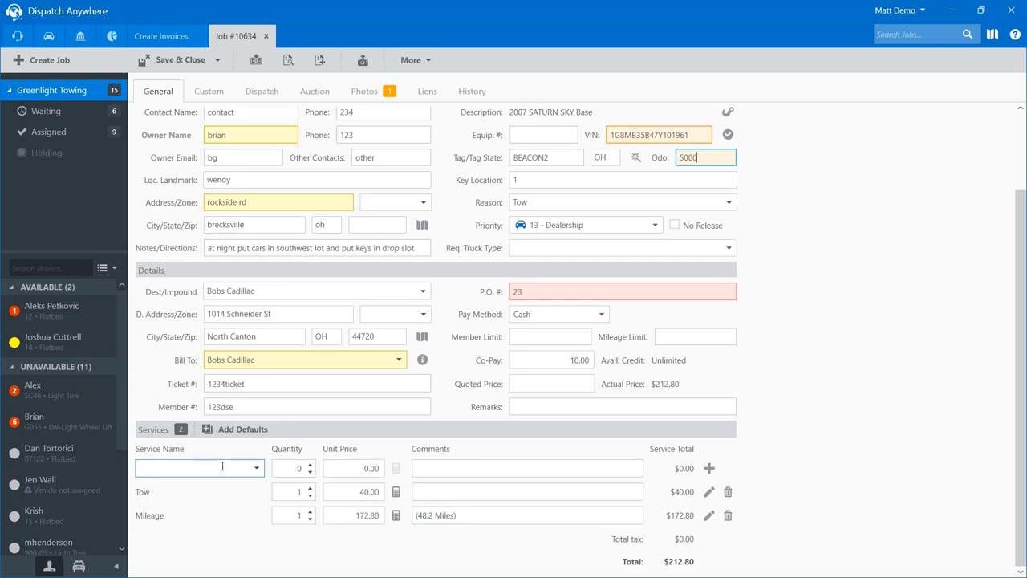
text(Enroute Miles)
key(Tab)
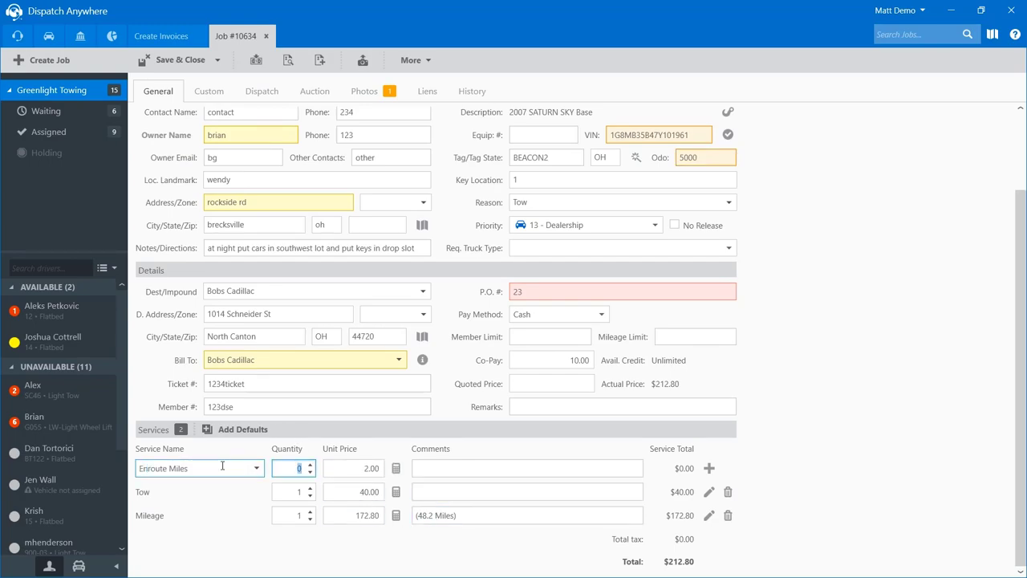
click(396, 468)
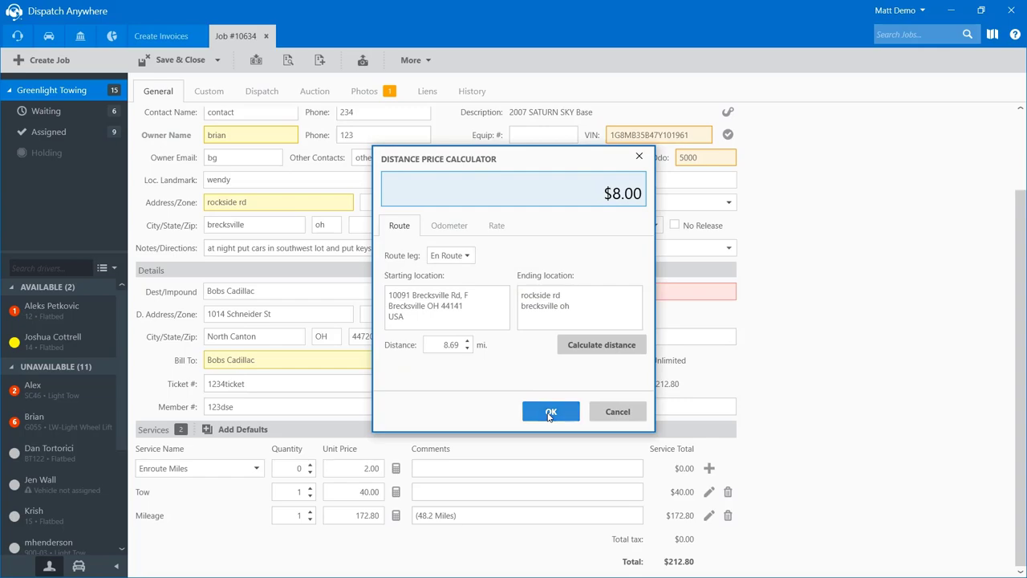
click(551, 412)
click(708, 469)
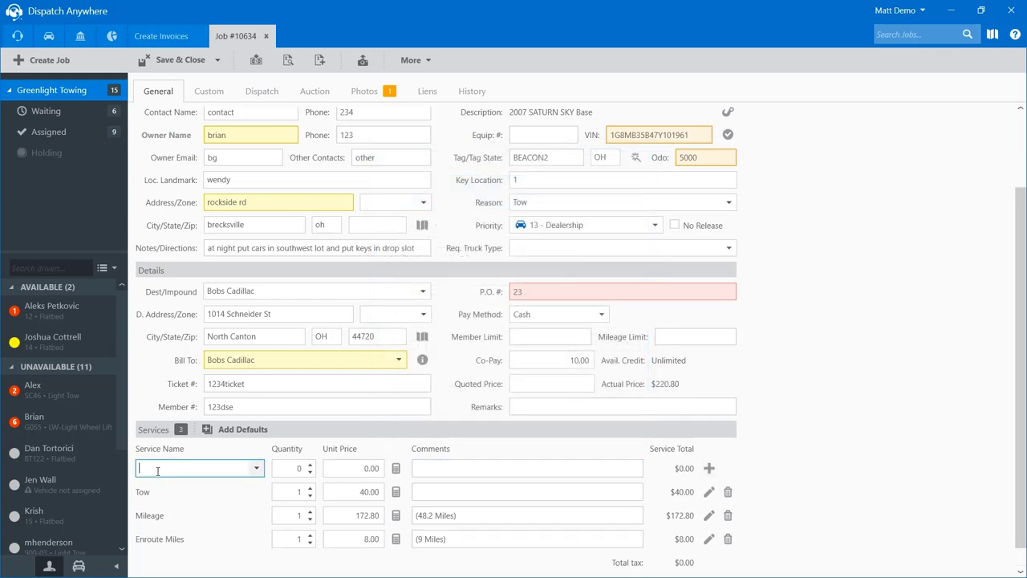
- Add a Dollies service with a quantity of 1, and save and close the job
text(Dollies)
key(Tab)
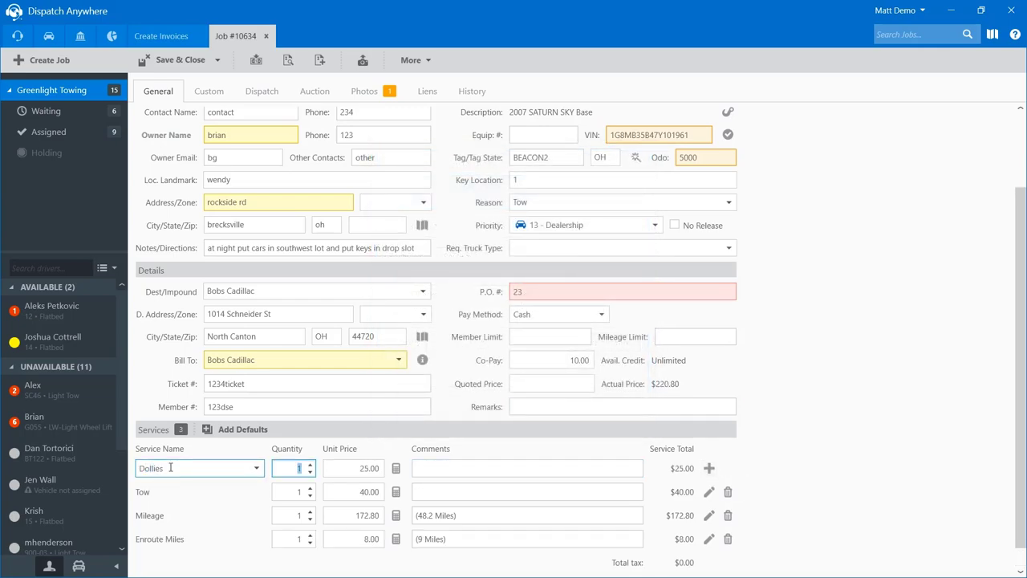
click(709, 468)
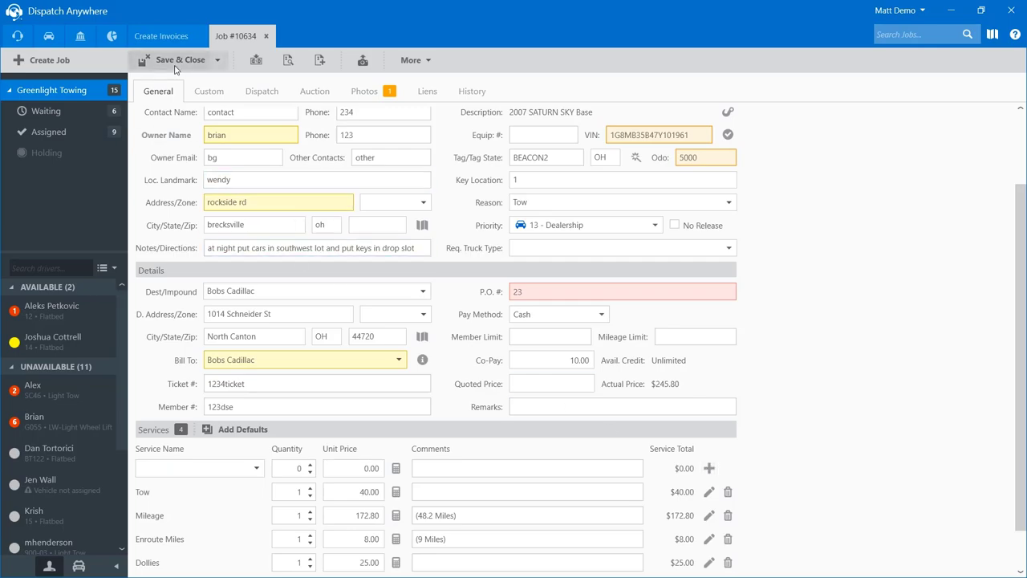
click(175, 67)
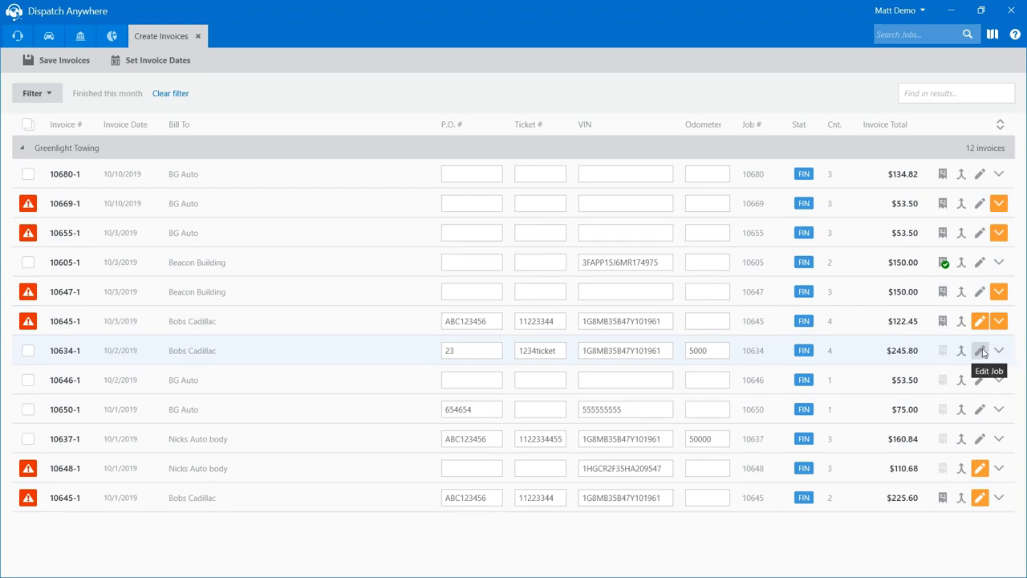
- Expand the Bobs Cadillac invoice dated 10/2/2019 and select it, the Beacon Building invoice with the green check, and the first BG Auto invoice
click(997, 351)
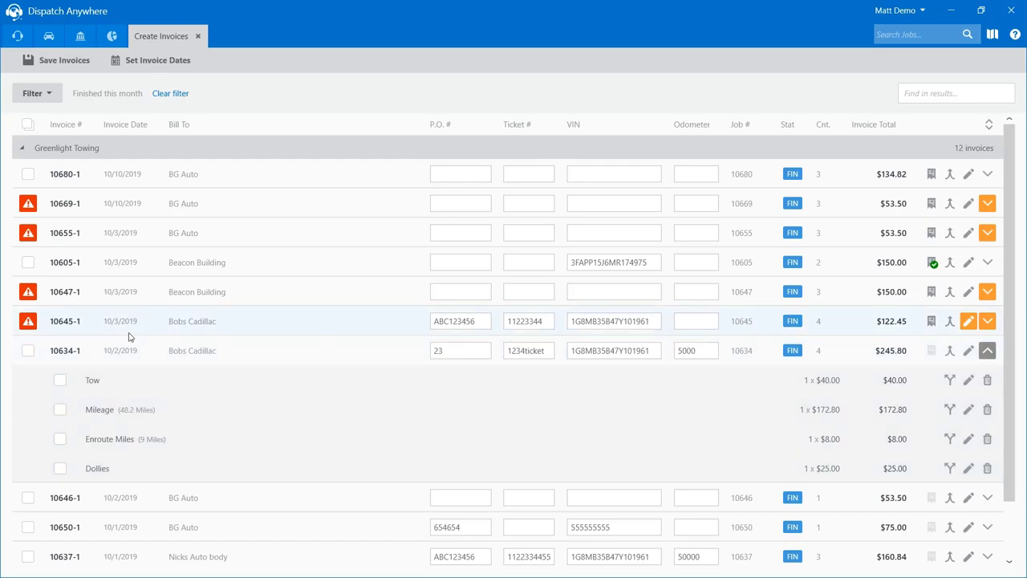
click(28, 351)
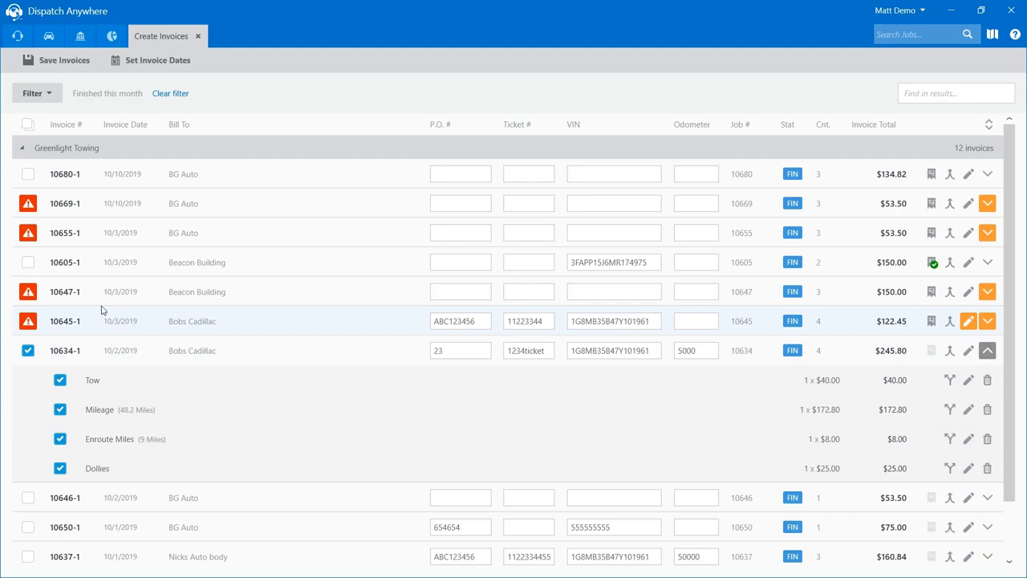
click(28, 262)
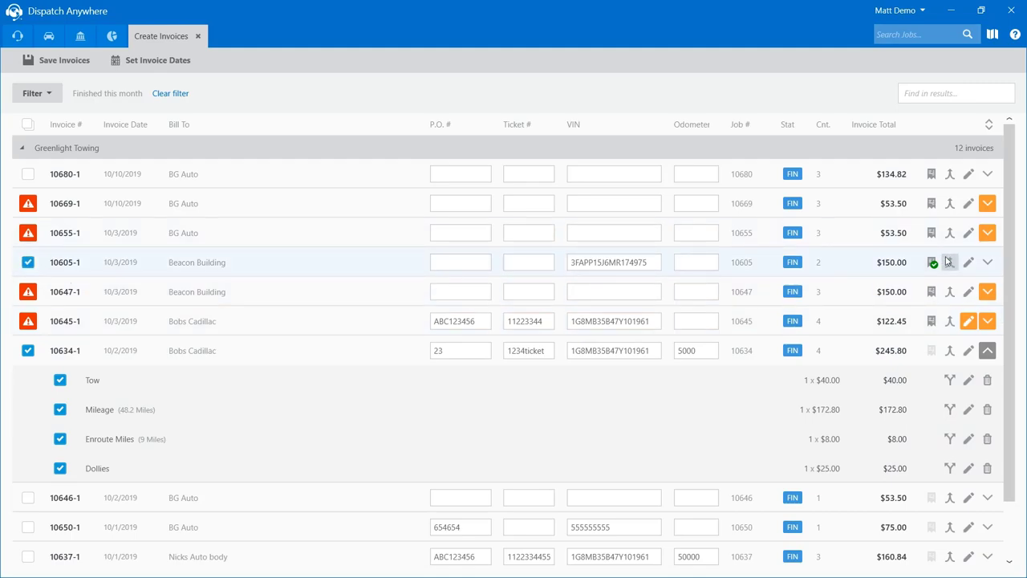
click(28, 175)
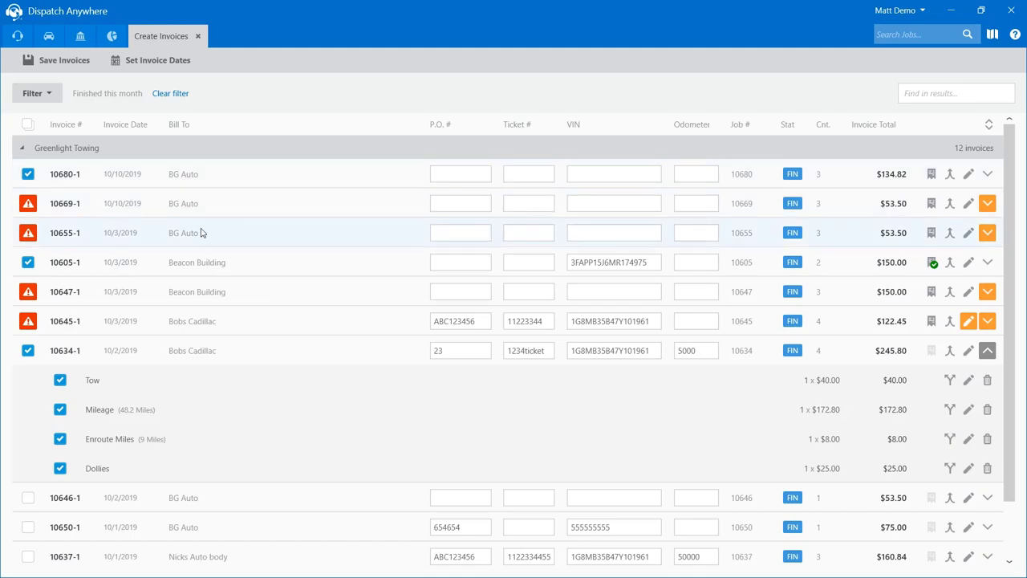
- Select all invoices, clear that selection, and reselect the first BG Auto, the green-checked Beacon Building and the 10/2/2019 Bobs Cadillac invoices
click(27, 125)
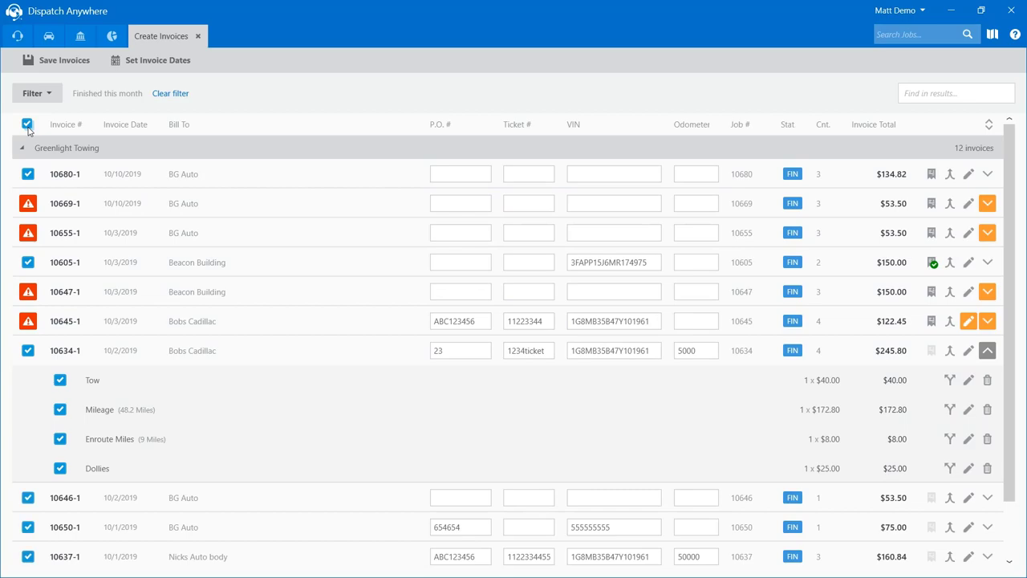
click(27, 125)
click(27, 173)
click(28, 261)
click(27, 350)
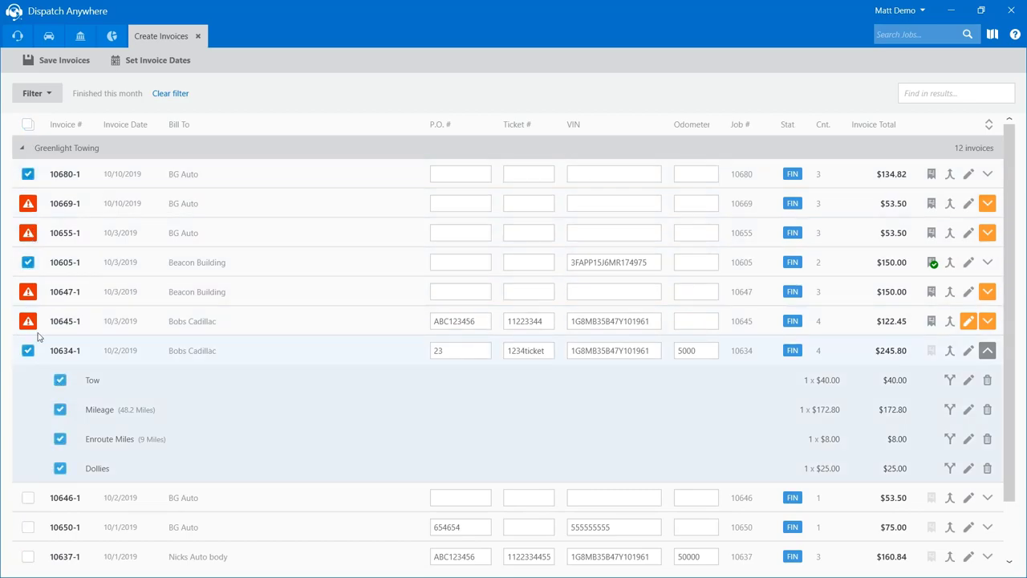
- Save the selected invoices and rerun the search for jobs finished this month, grouped by division
click(62, 69)
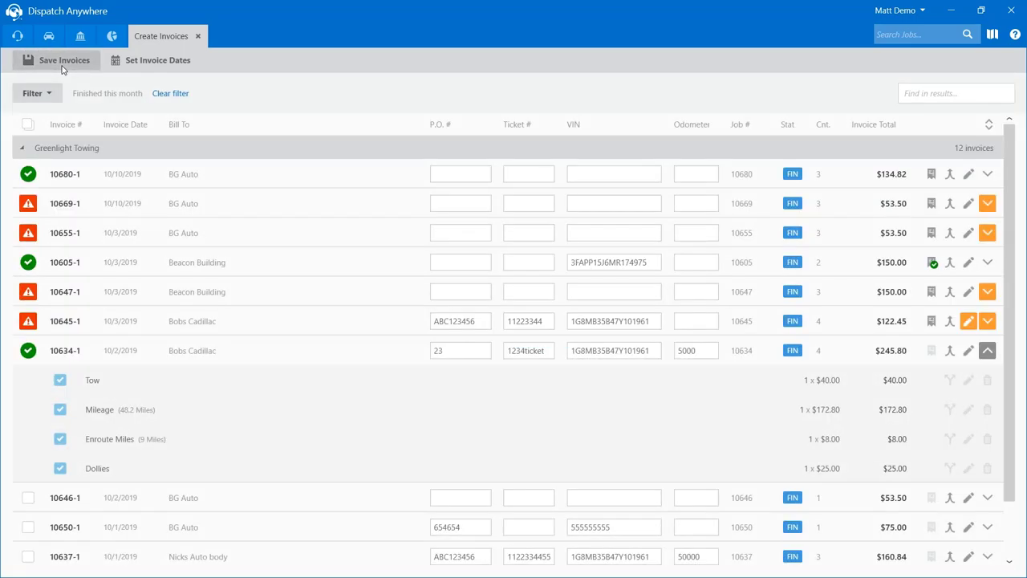
click(41, 93)
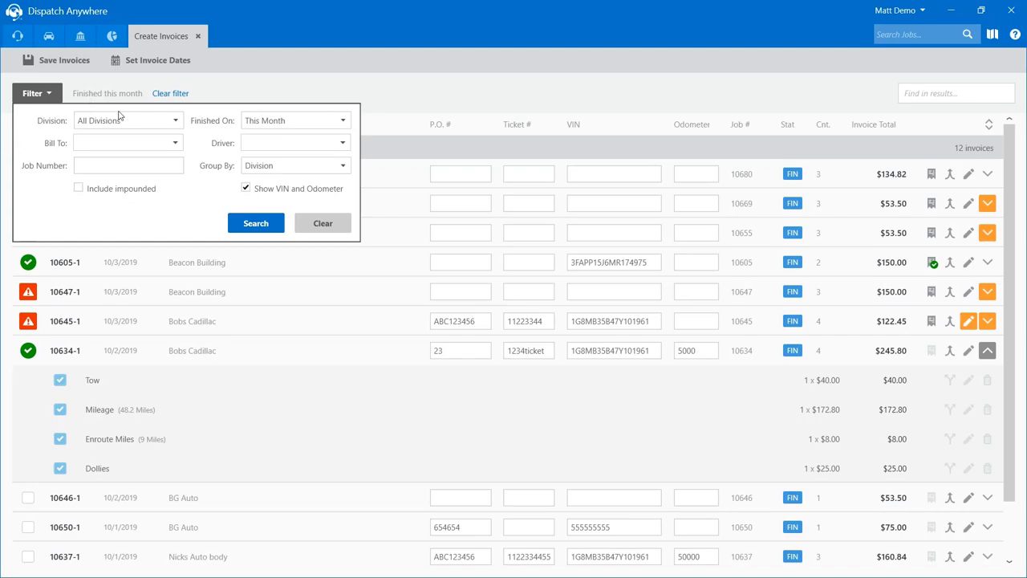
click(254, 221)
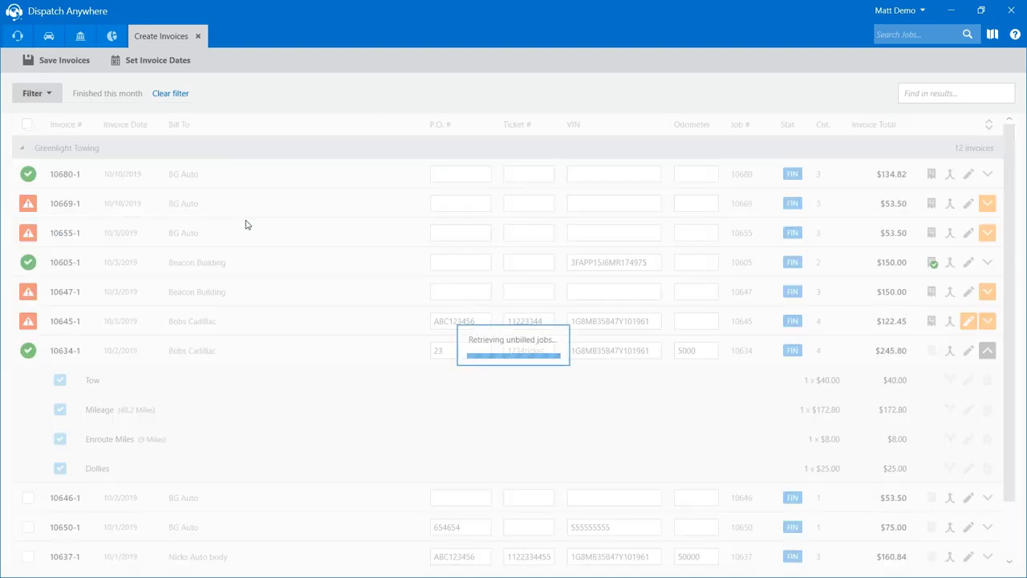
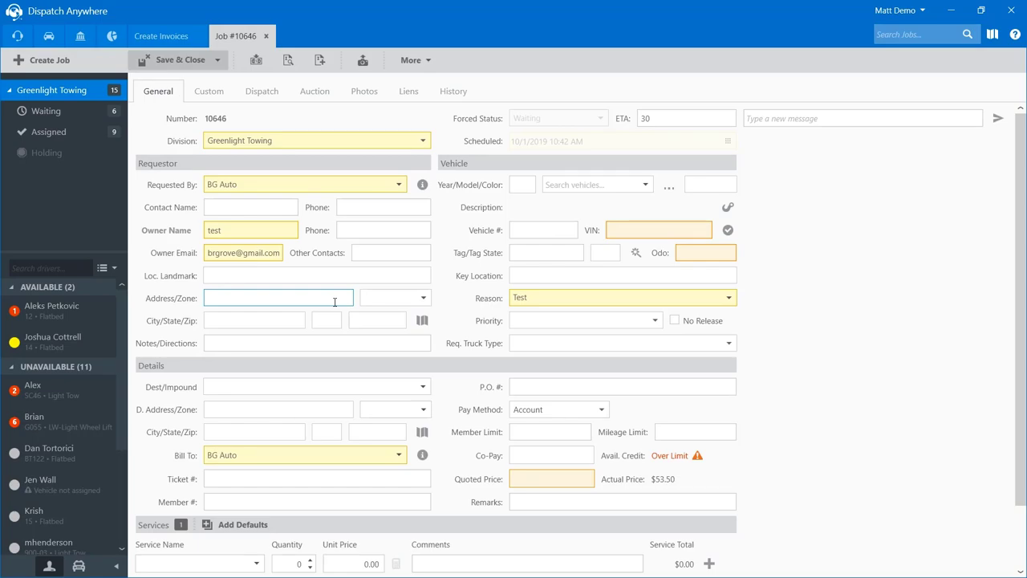
- Add an Enroute Miles service to the open BG Auto job with a manually entered distance of 10 miles
scroll(341, 313, down, 2)
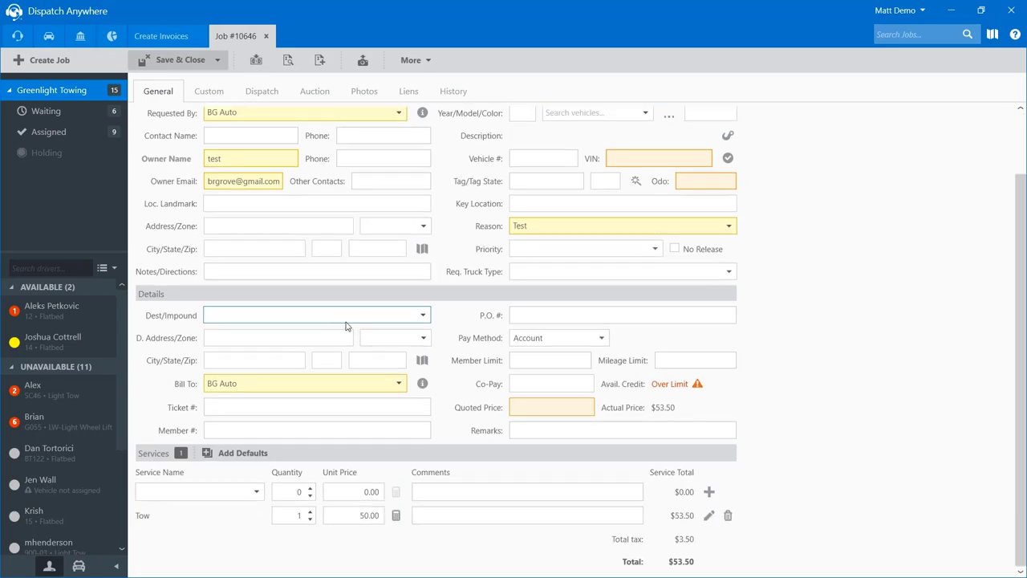
click(185, 491)
text(Enroute Miles)
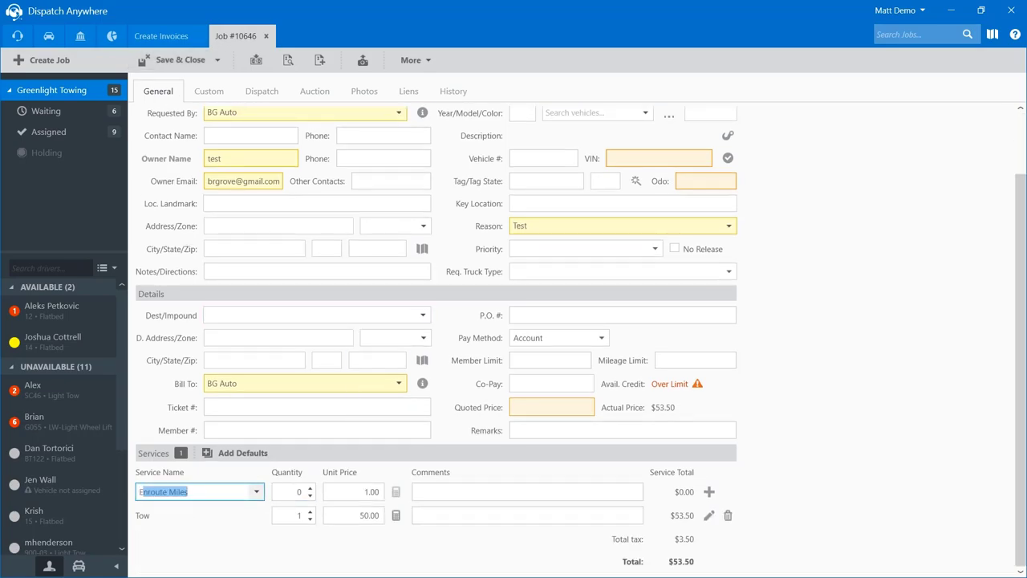
key(Tab)
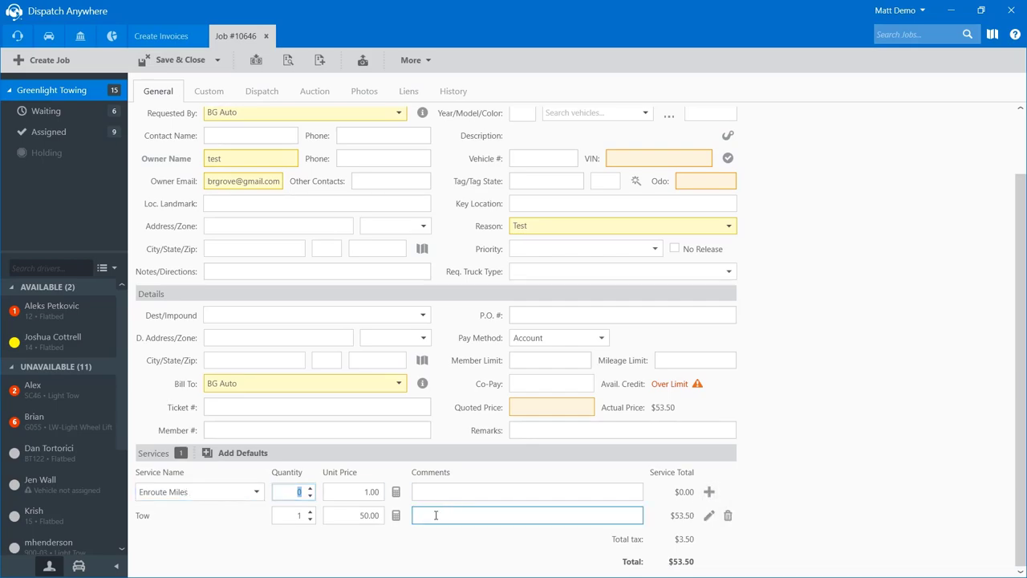
click(395, 491)
click(593, 322)
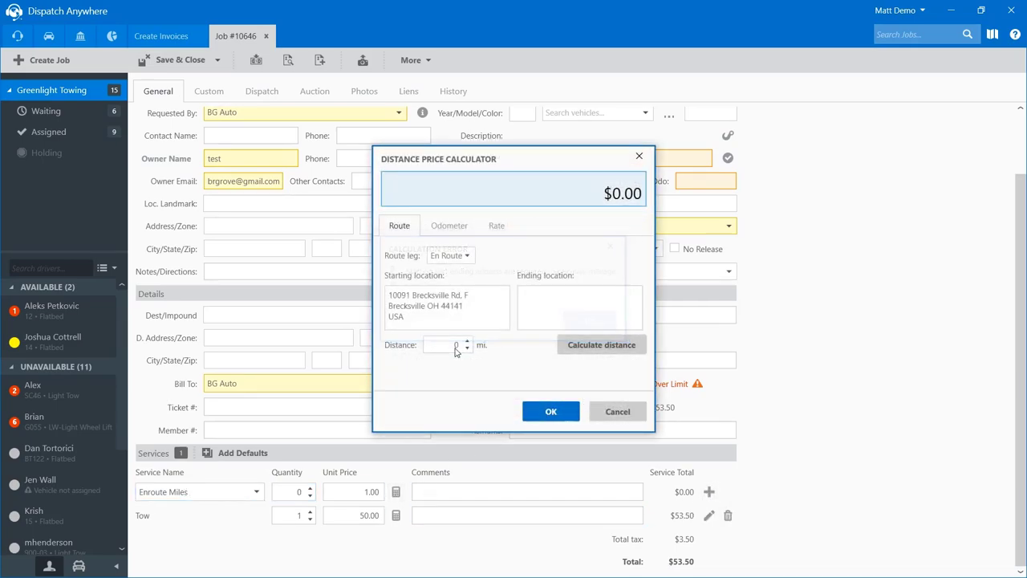
click(454, 345)
text(1)
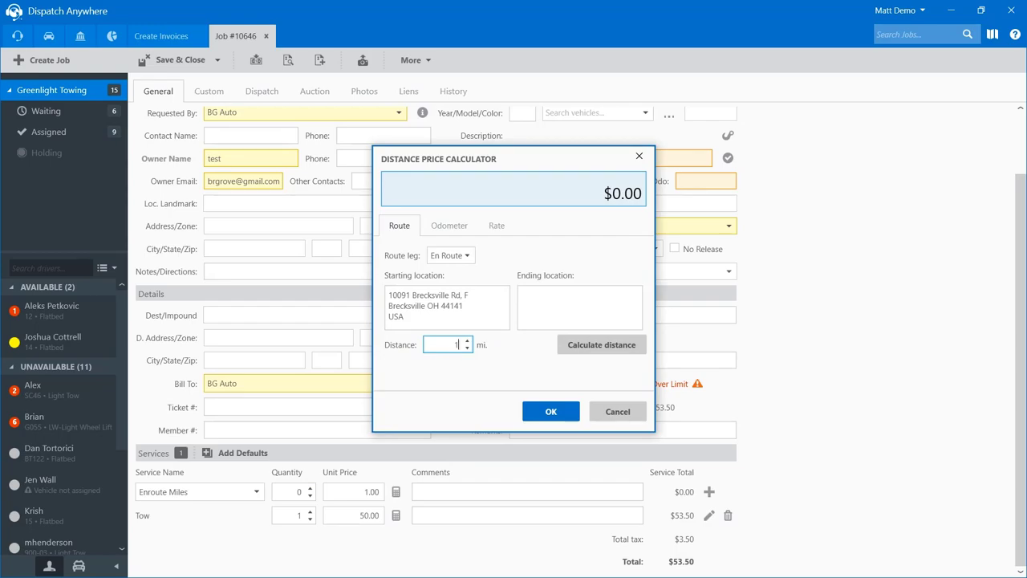
text(0)
click(551, 410)
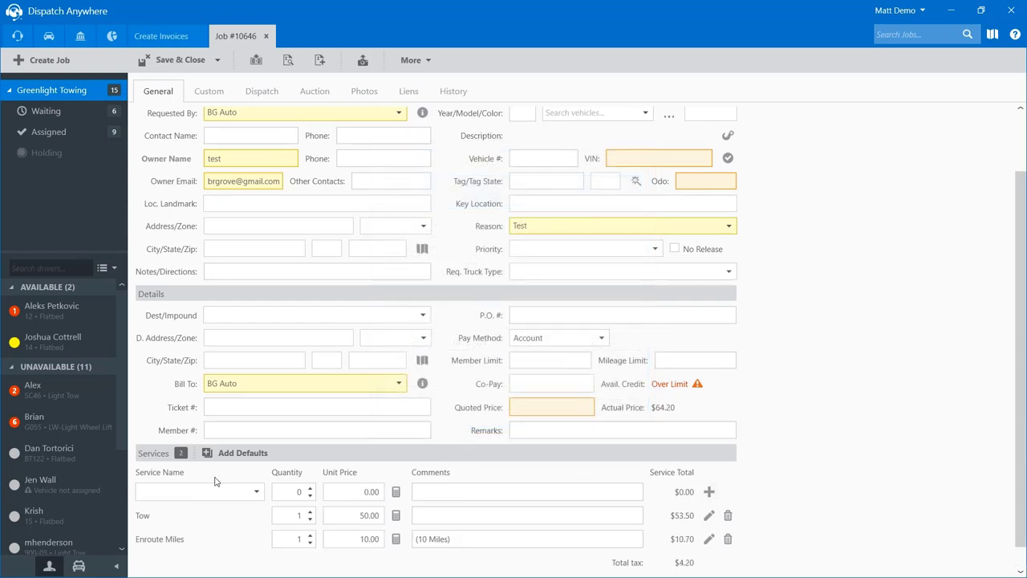
- Add a Mileage service to the open BG Auto job with a manually entered distance of 7 miles
click(191, 496)
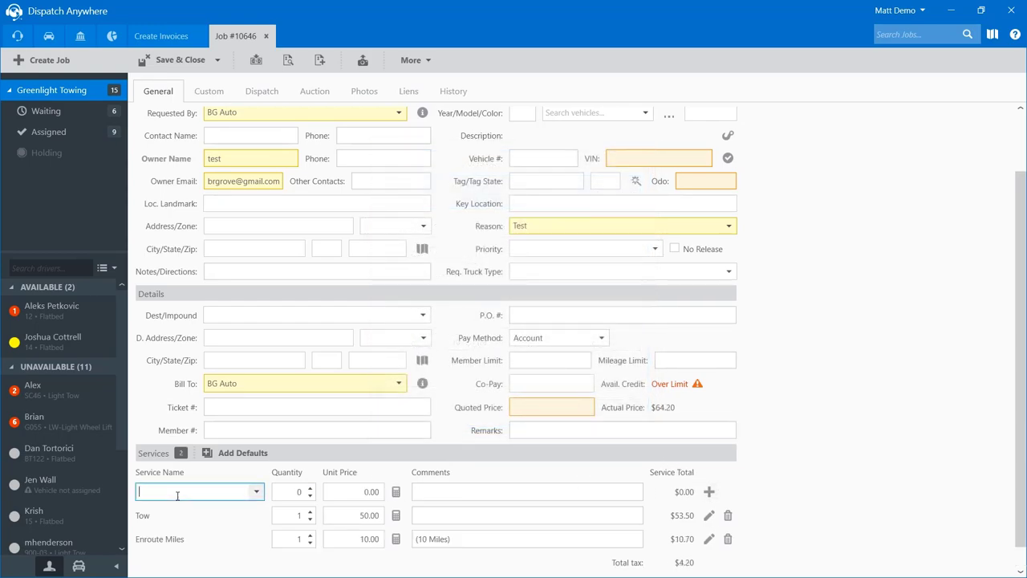
text(mi)
key(Tab)
click(395, 491)
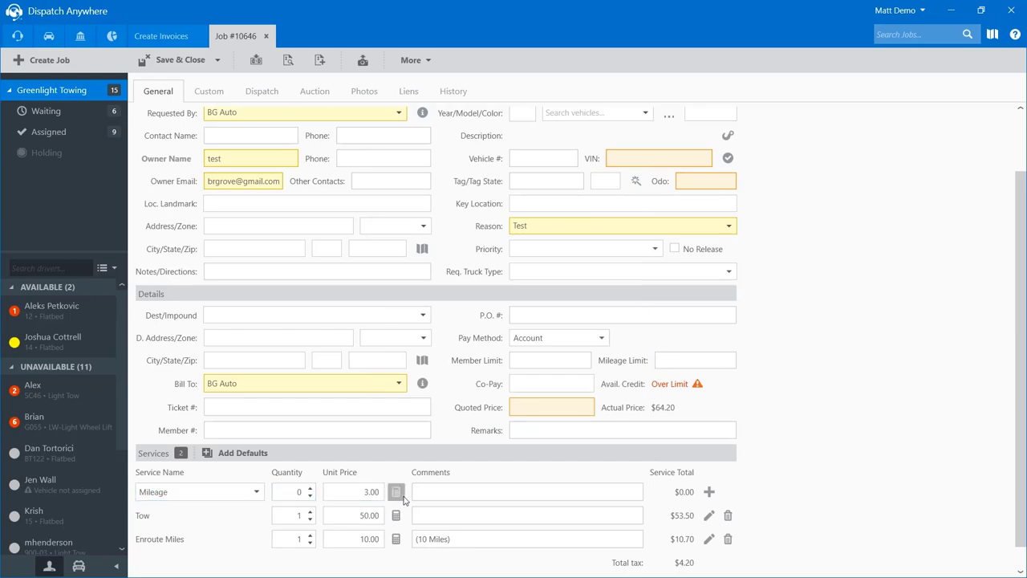
click(592, 322)
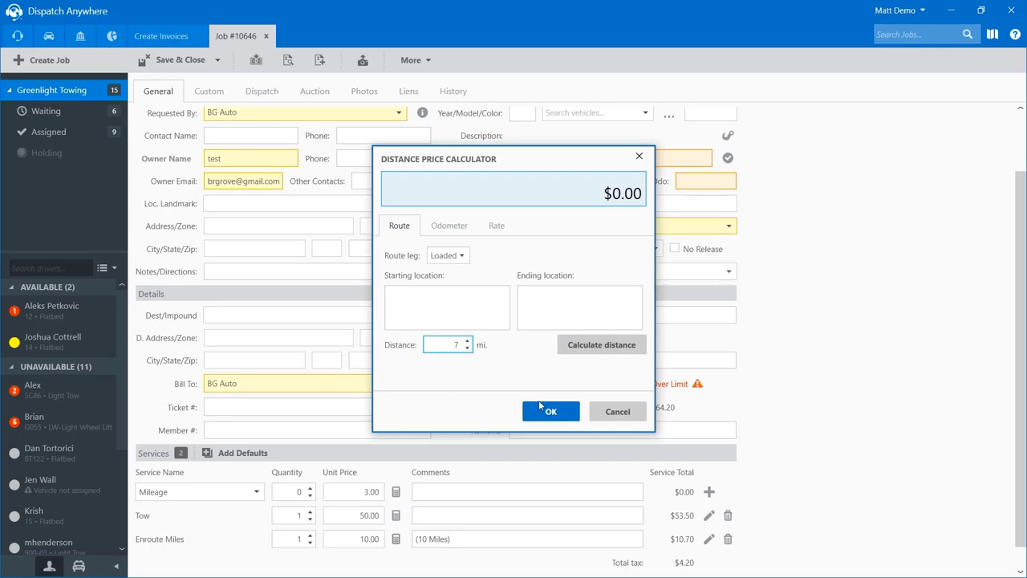
key(Return)
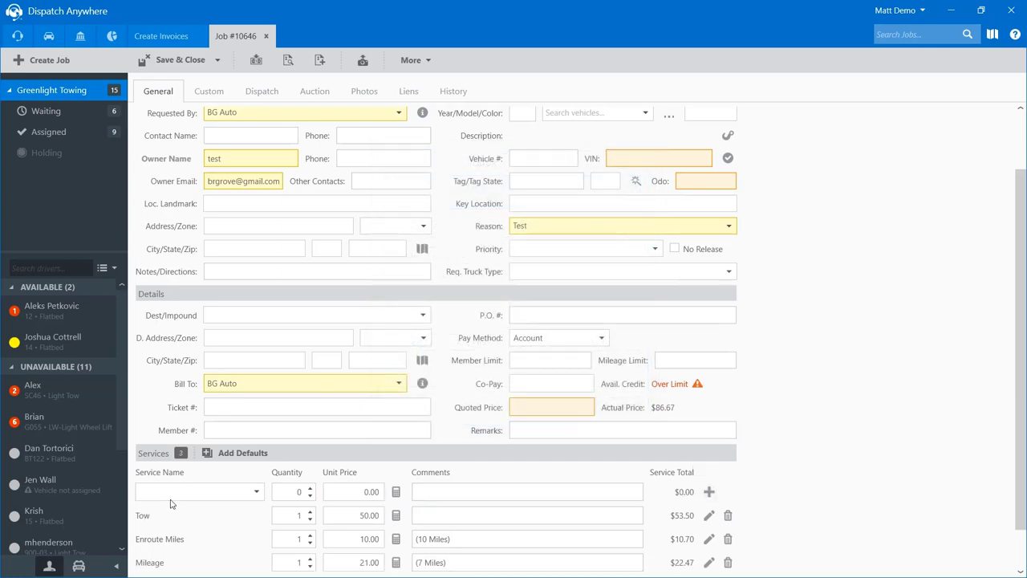
- Add a Battery service with quantity 1 and its 50.00 unit price to the BG Auto job
click(257, 491)
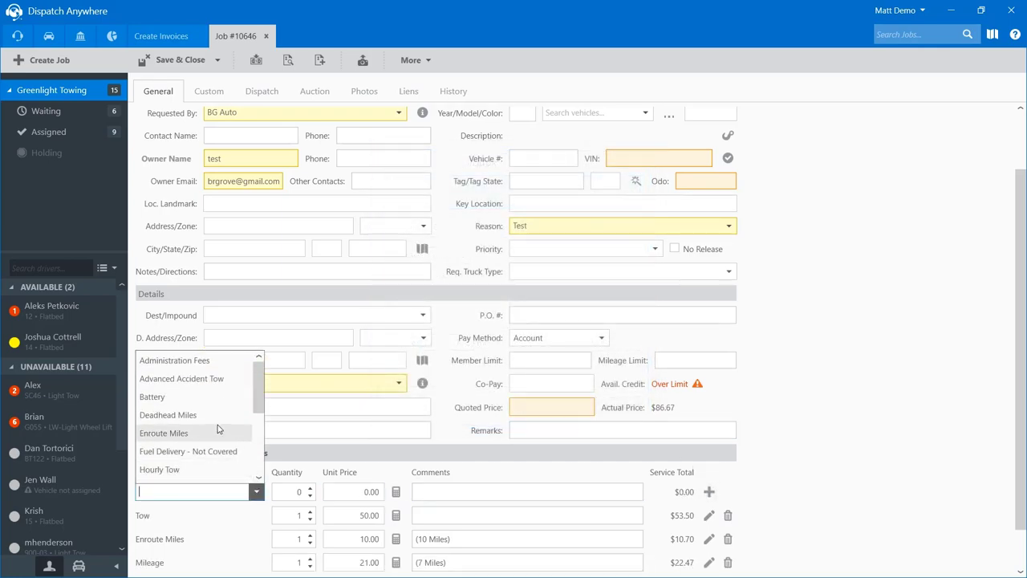
click(215, 397)
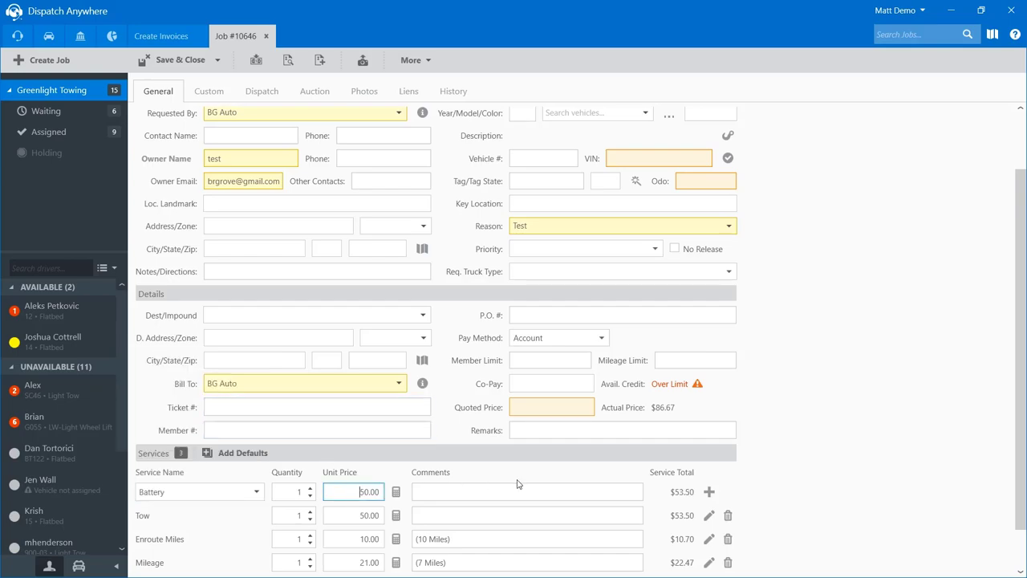
click(708, 491)
scroll(639, 490, down, 2)
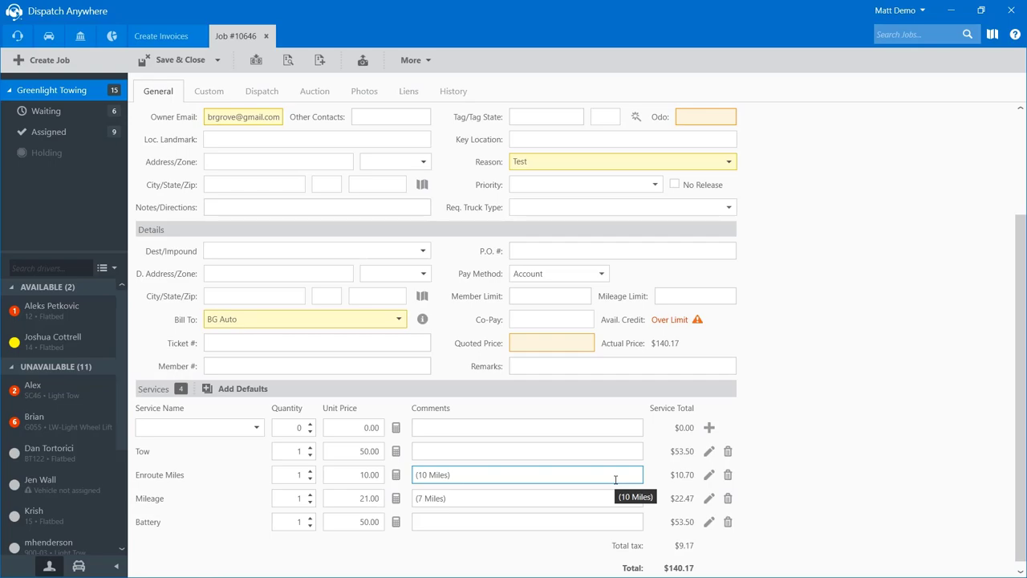
- Save and close the job, rerun the search for jobs finished this month, and expand the 10/2/2019 BG Auto invoice
click(182, 65)
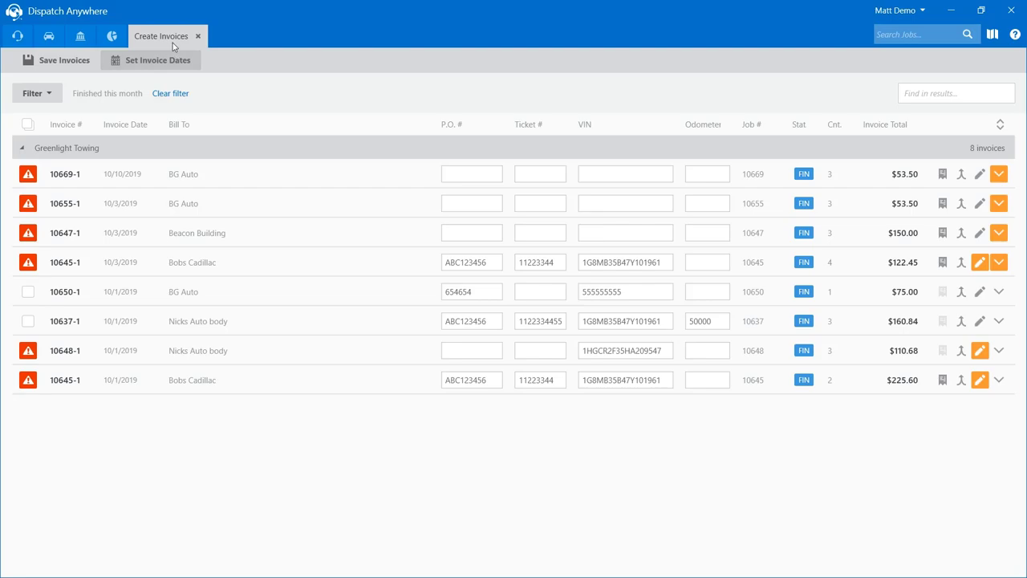
click(49, 91)
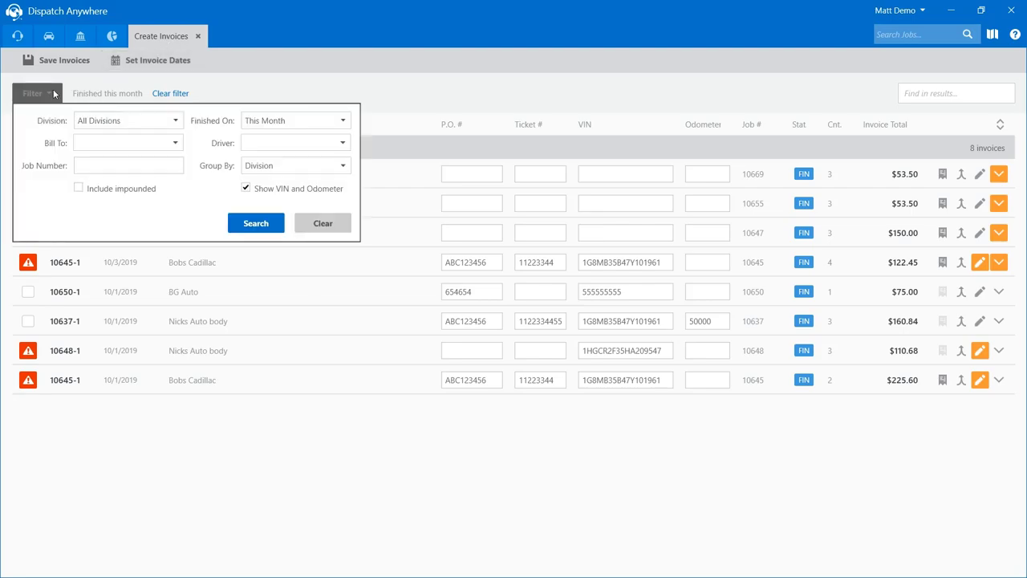
click(257, 223)
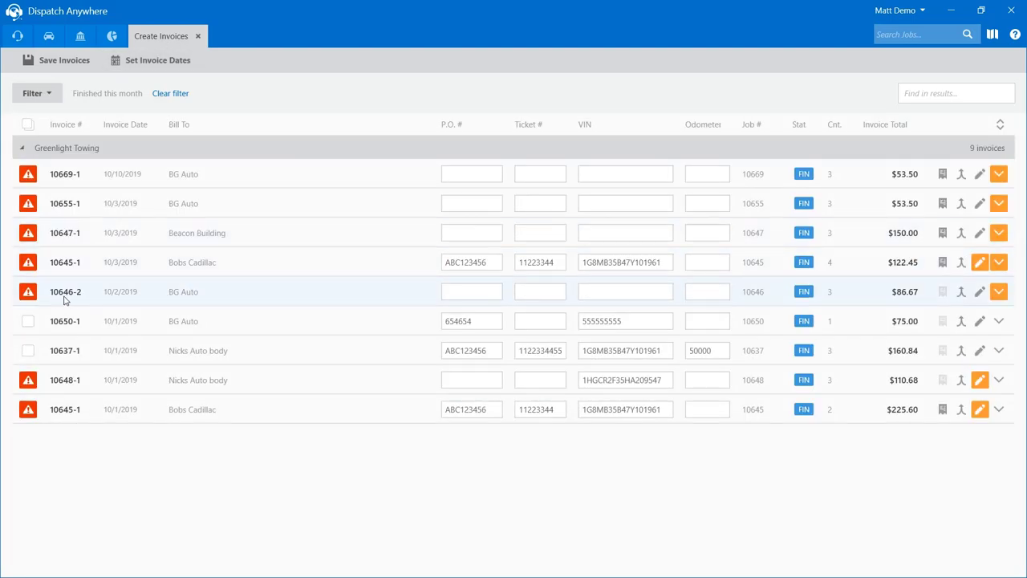
click(998, 291)
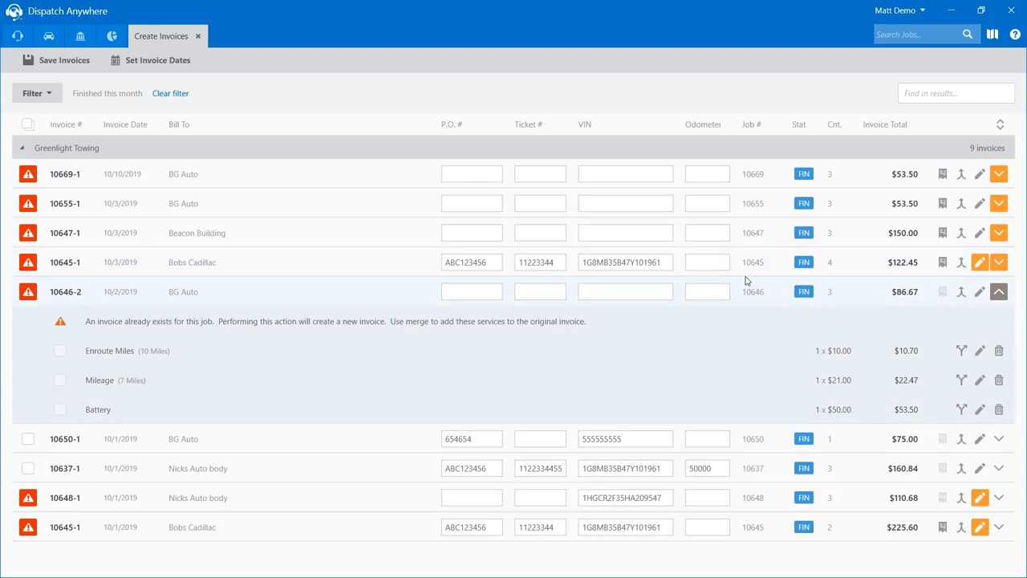
- Preview the 10/2/2019 BG Auto job's invoices, check the services on both pages, and close the preview and the job
click(979, 292)
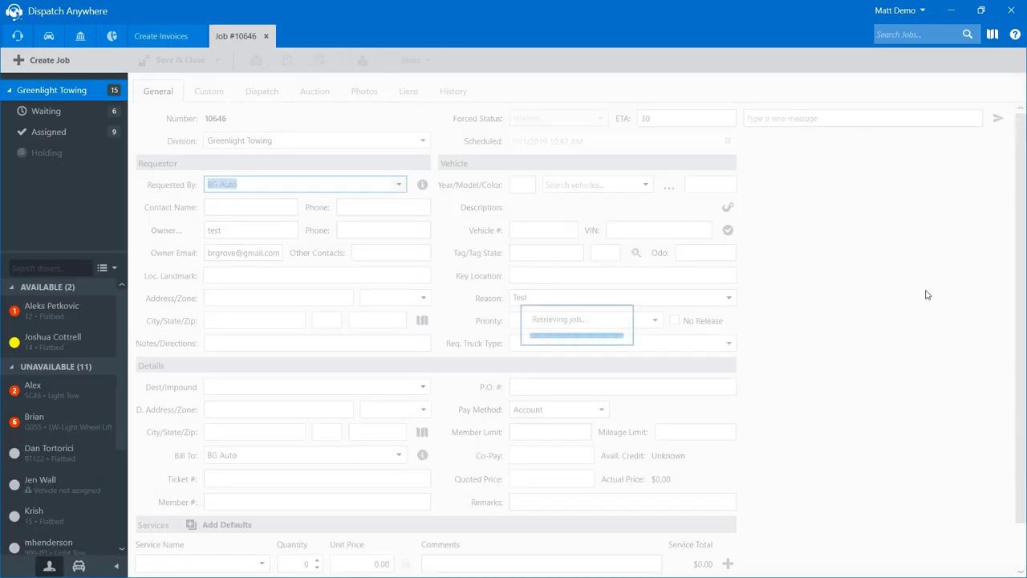
click(288, 61)
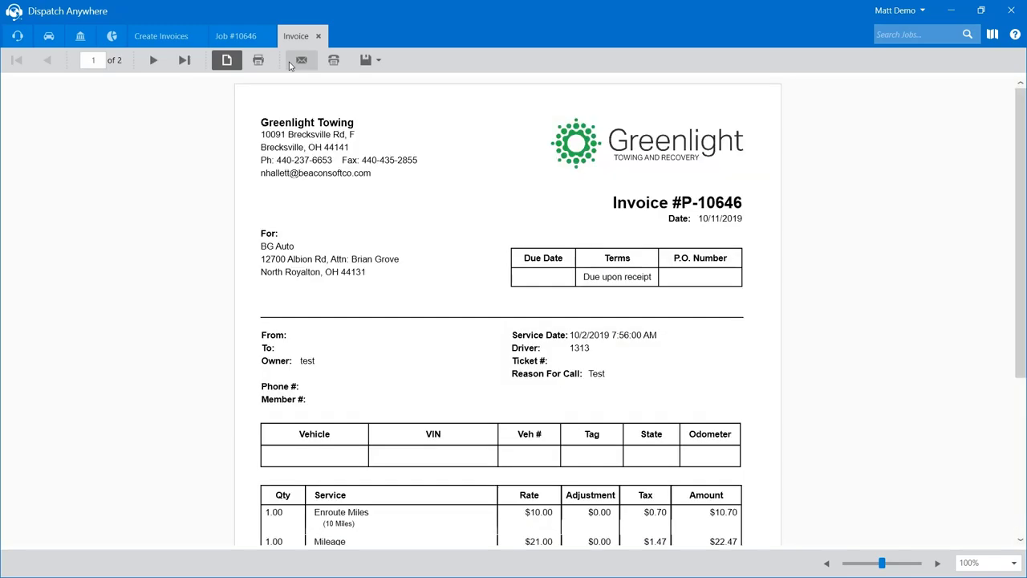
scroll(389, 142, down, 2)
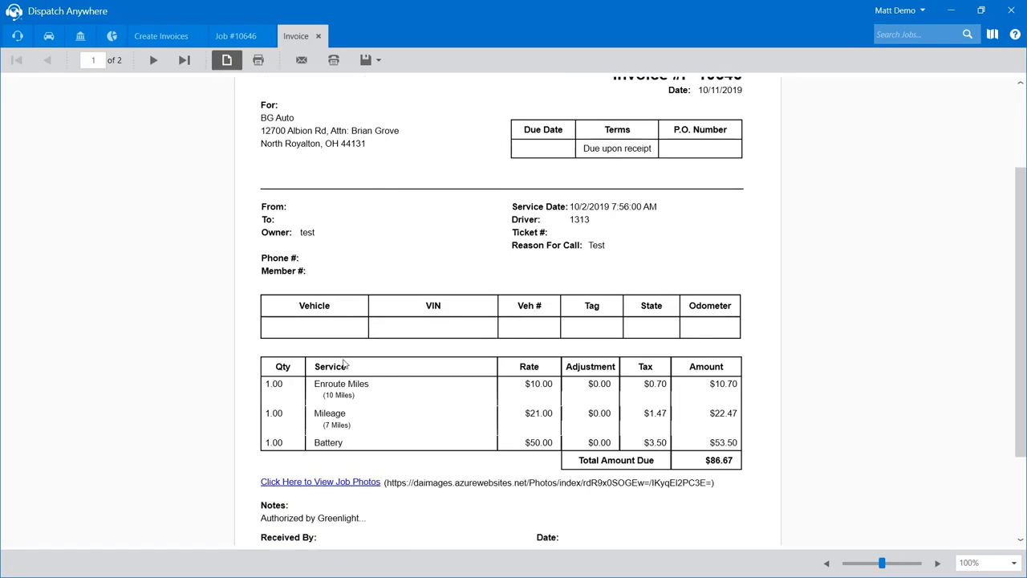
scroll(474, 220, up, 3)
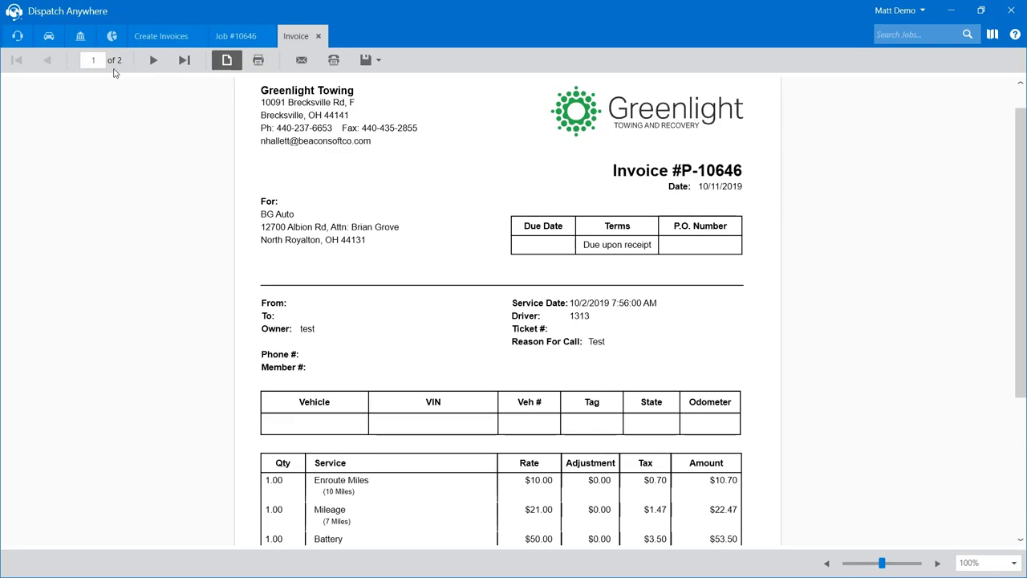
click(159, 59)
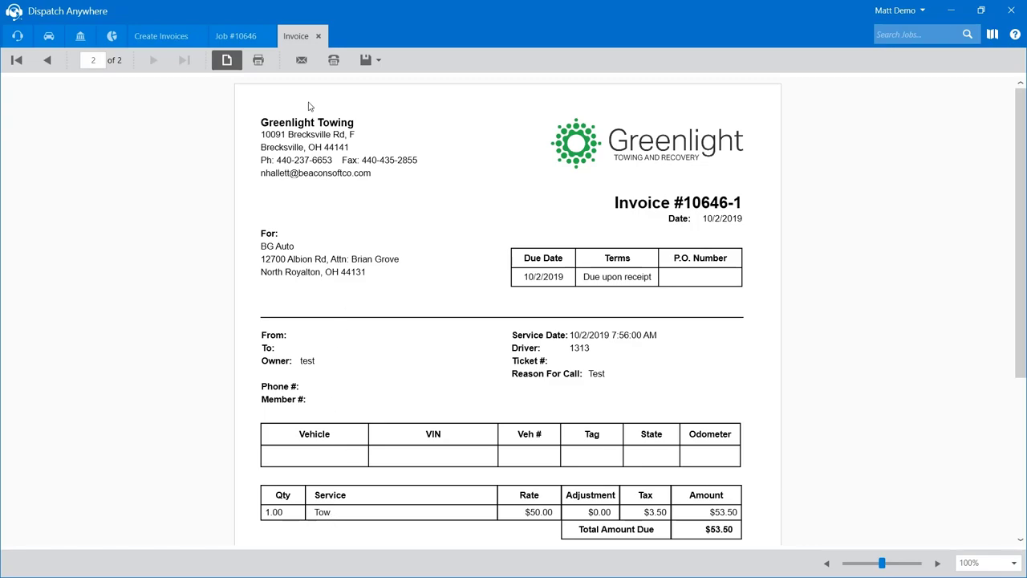
click(317, 36)
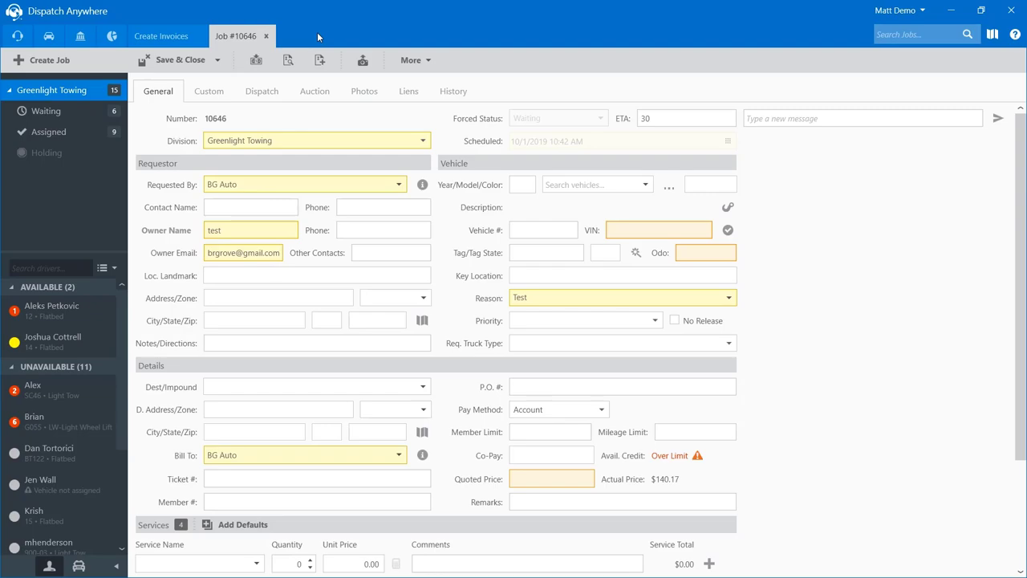
click(267, 36)
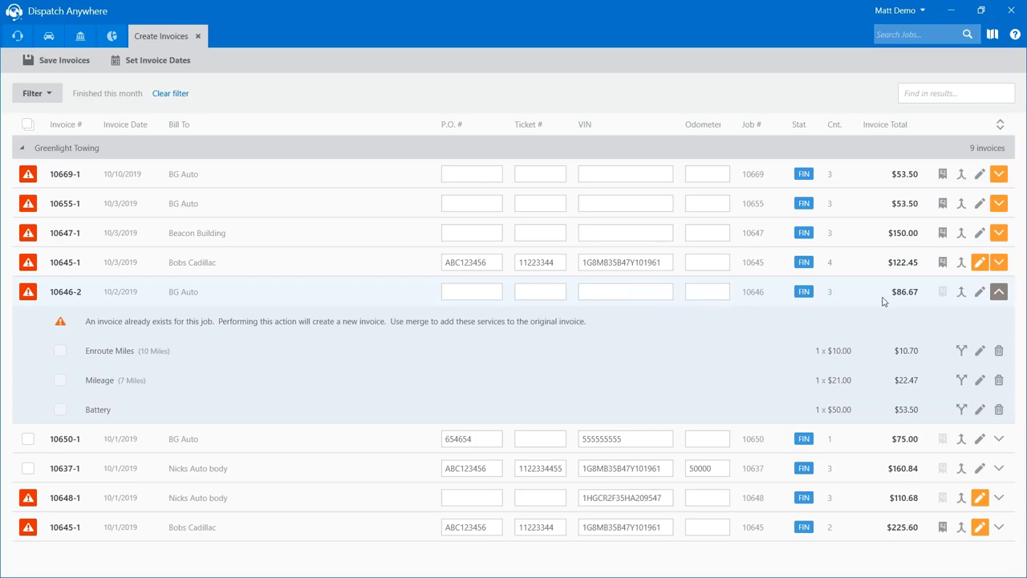
- Merge the 10/2/2019 BG Auto services into the job's original -1 invoice, open the job alongside, and save the merged invoice
click(961, 293)
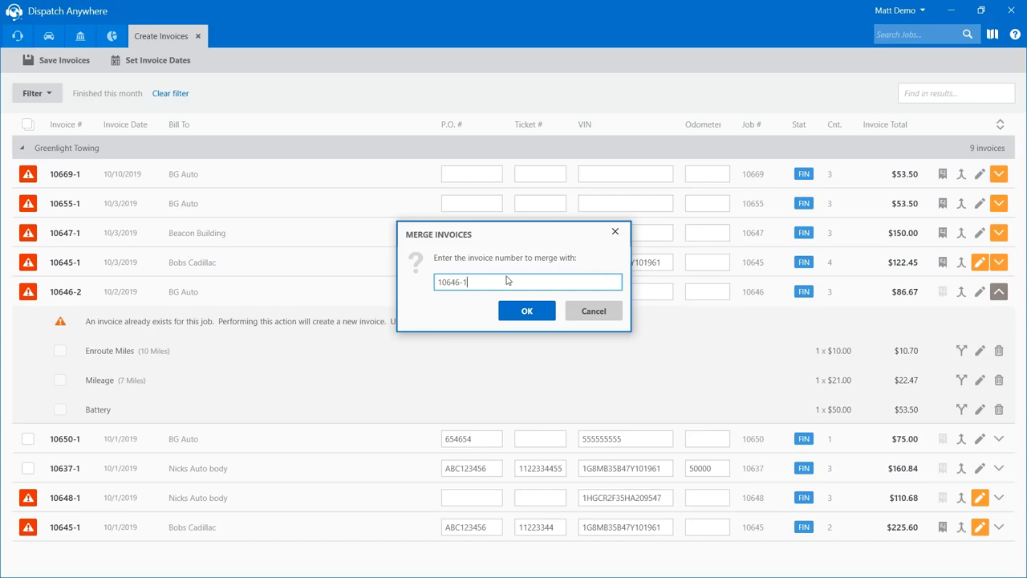
click(527, 311)
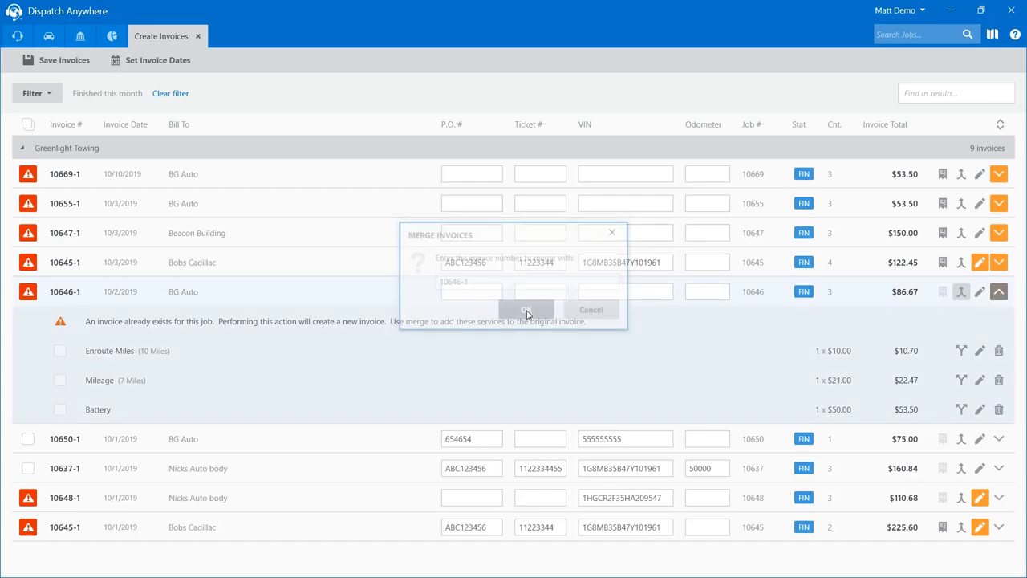
click(980, 291)
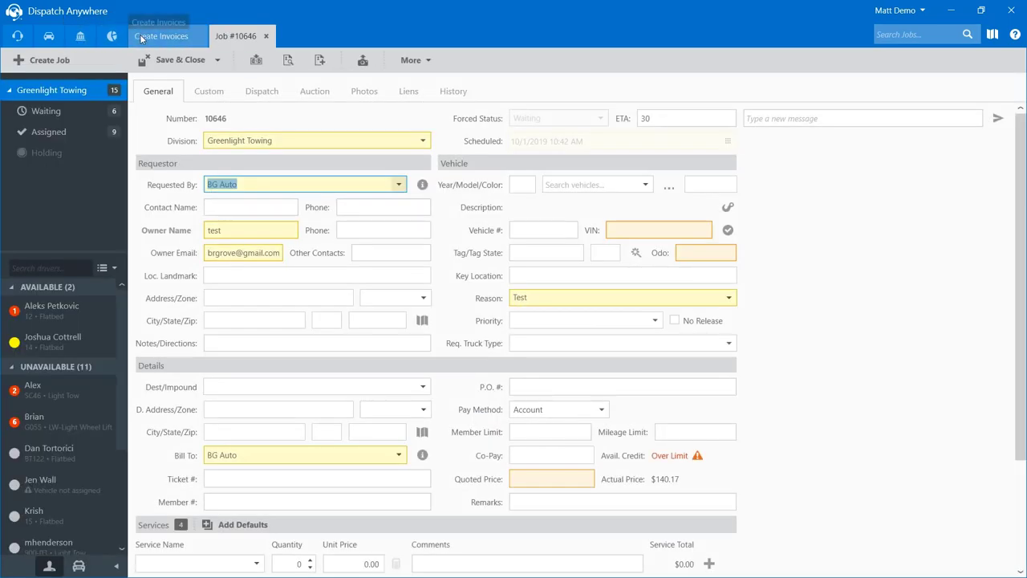
click(140, 36)
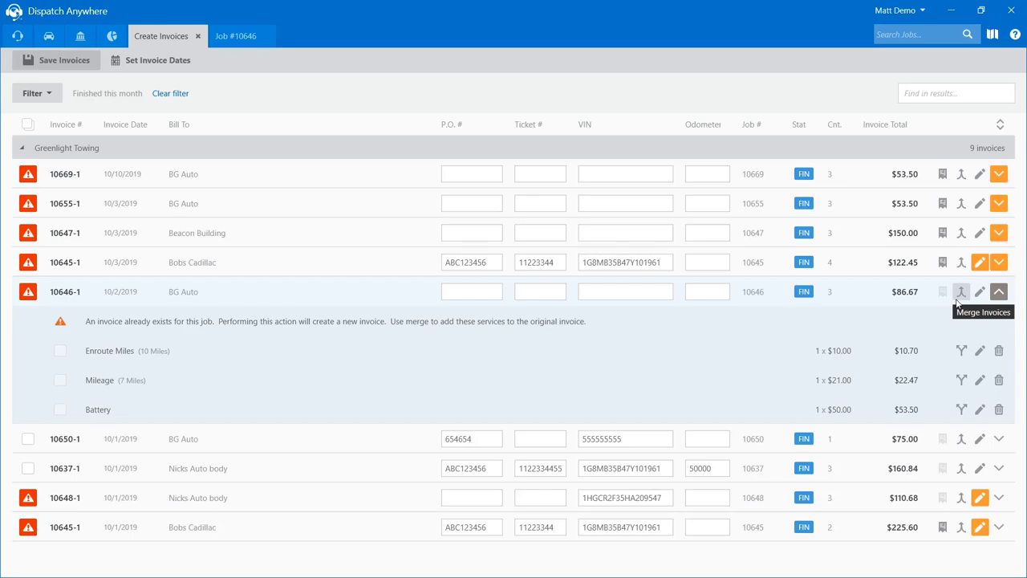
click(28, 292)
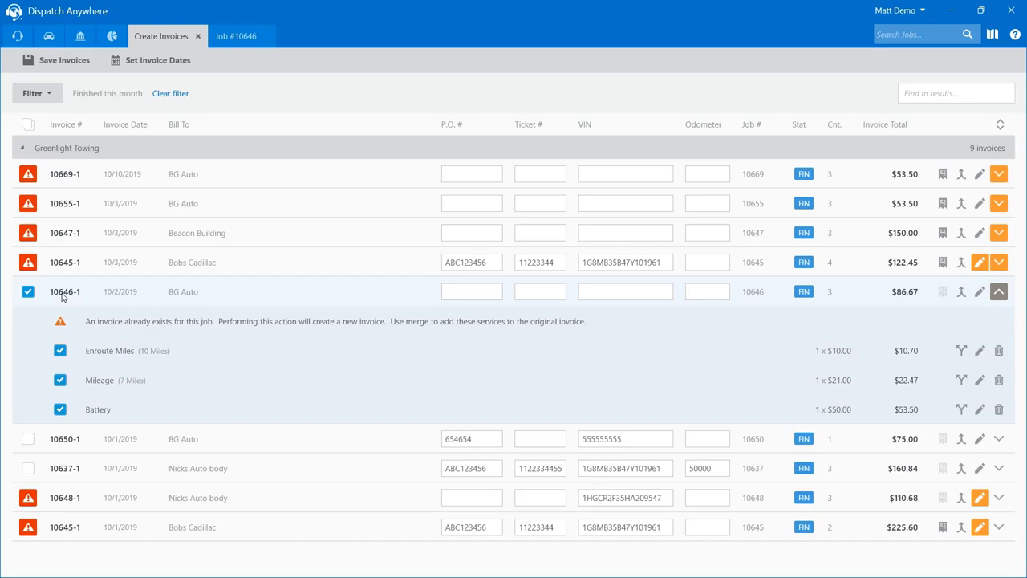
click(63, 60)
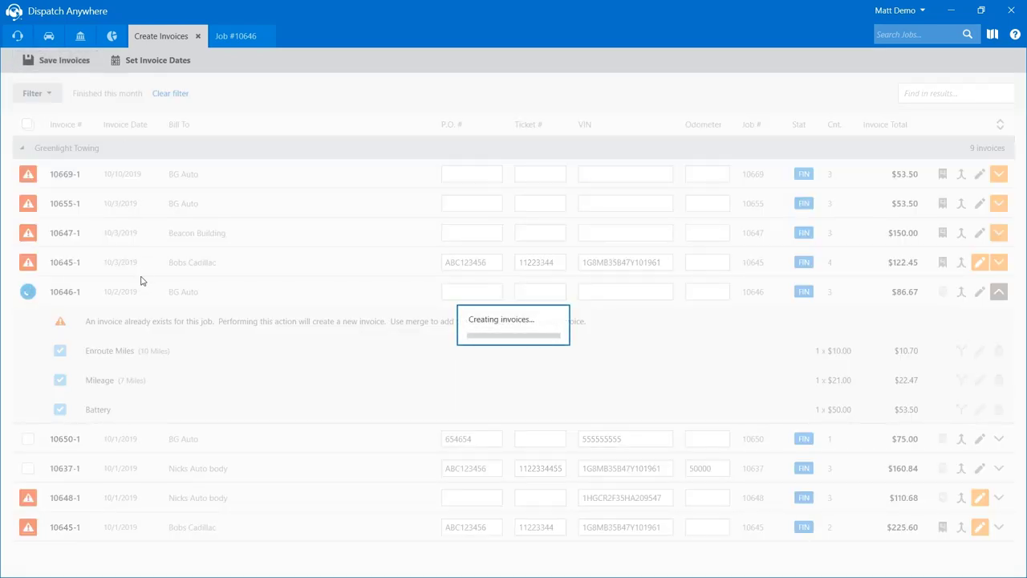
- Preview the merged BG Auto invoice, check its number and service lines, and close the preview and the job
click(230, 40)
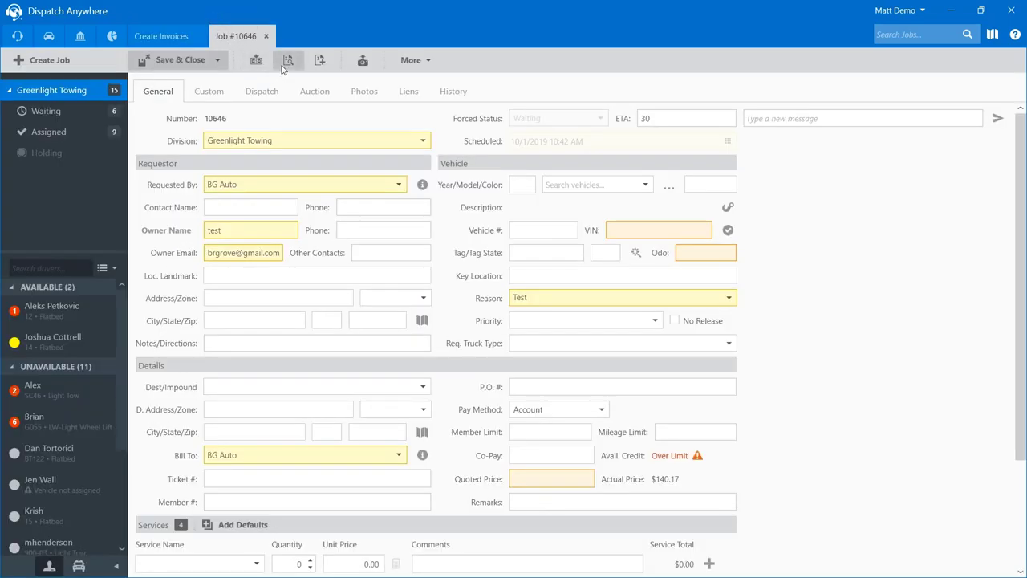
click(283, 69)
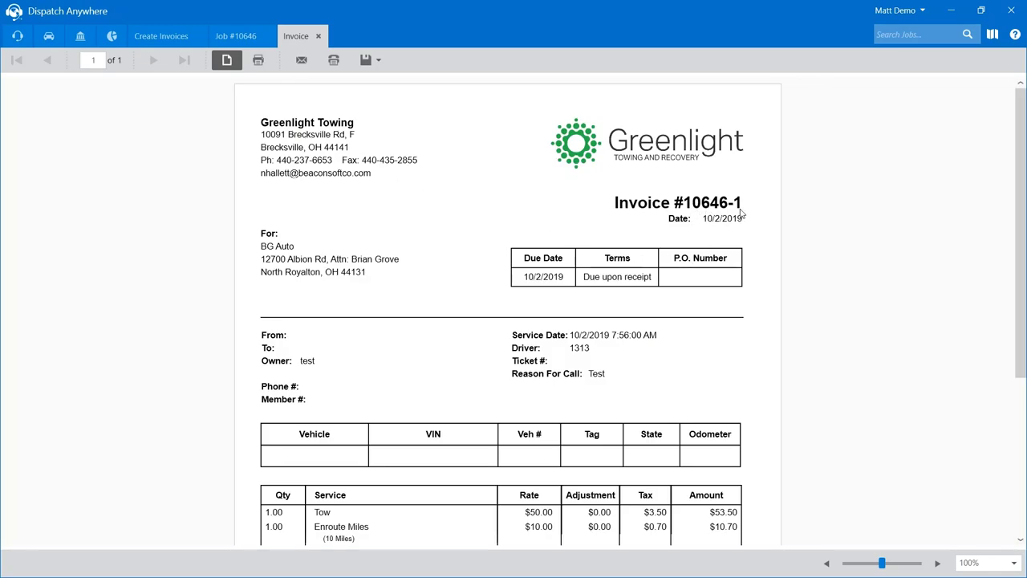
scroll(522, 302, down, 3)
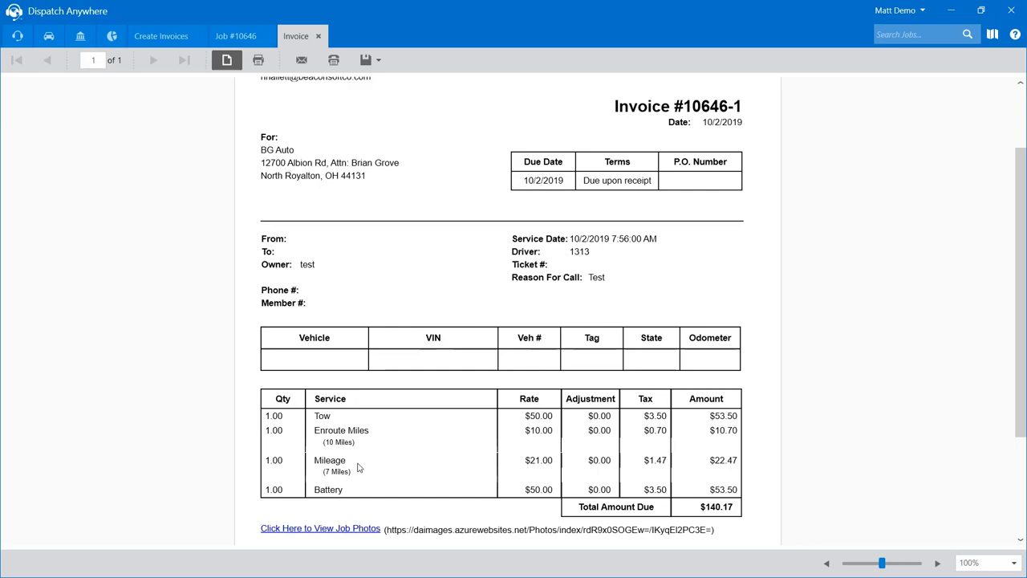
click(318, 37)
click(273, 37)
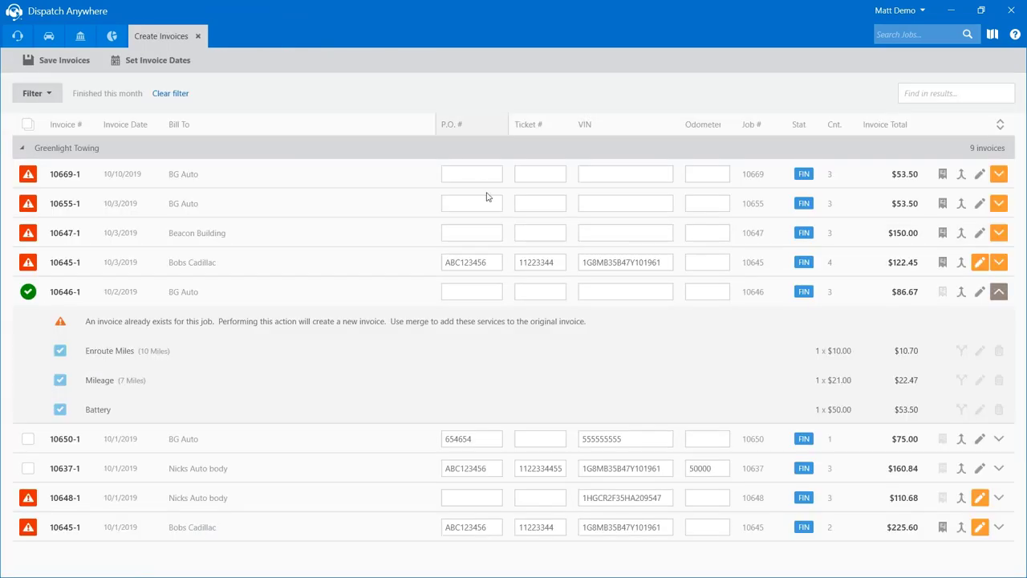
- Open the 10/1/2019 BG Auto job in its own tab, and select and save its Jump Start invoice
click(979, 439)
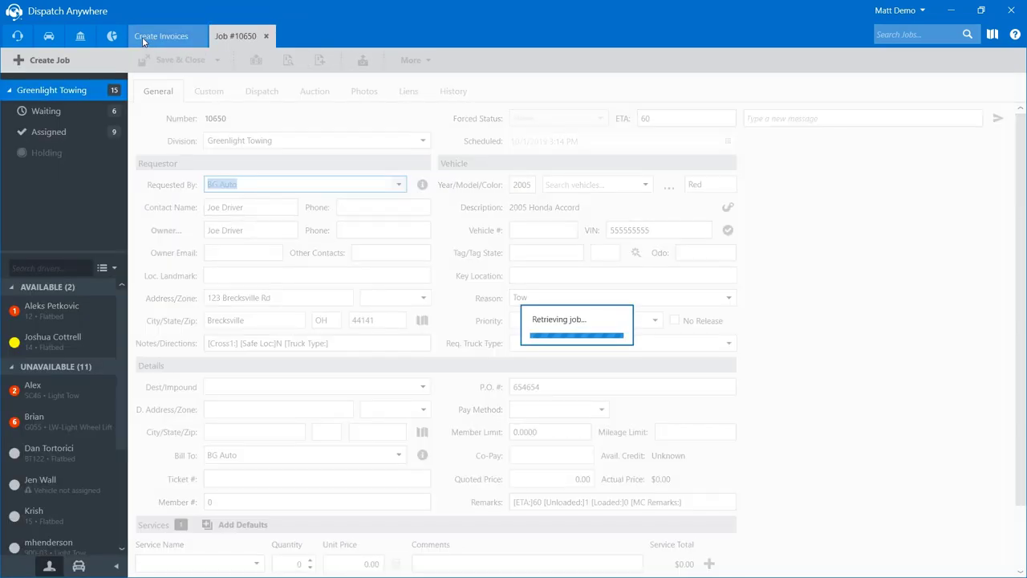
click(143, 38)
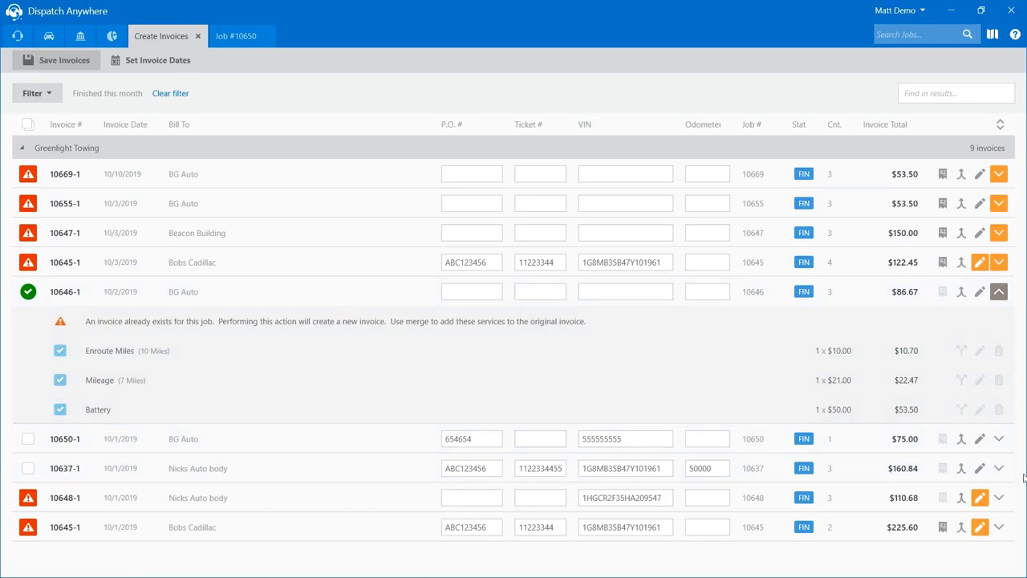
click(999, 439)
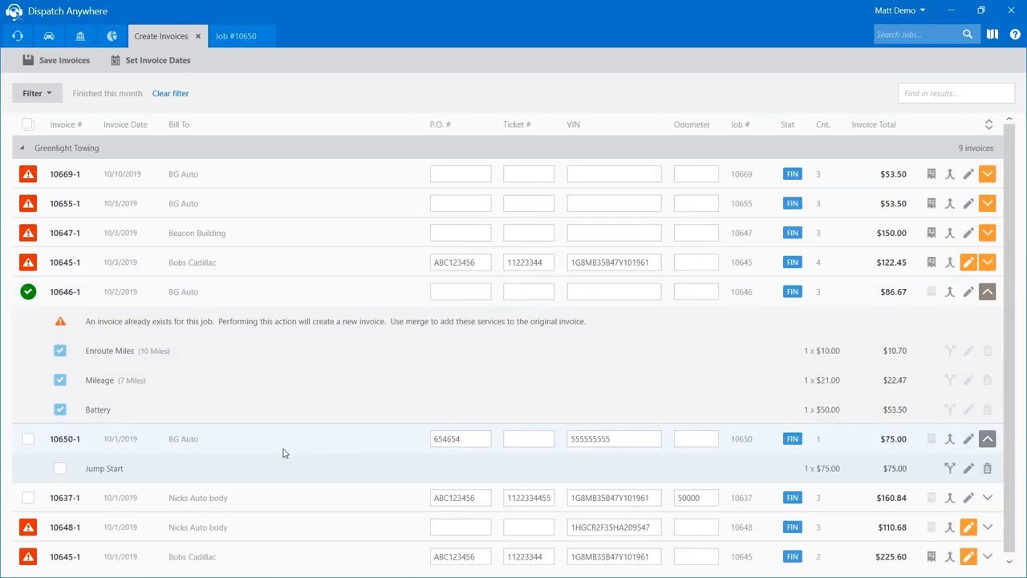
click(28, 439)
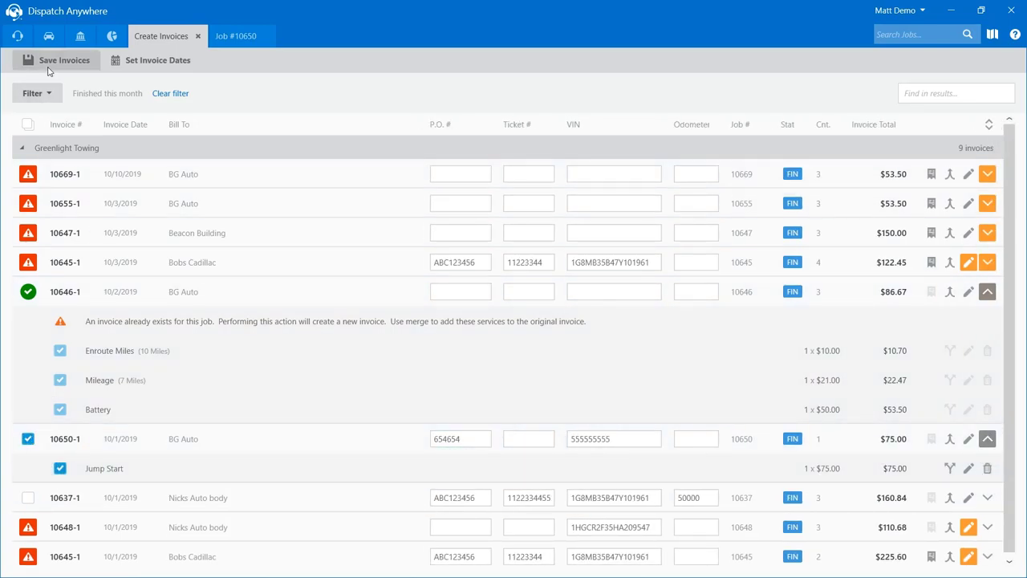
click(47, 70)
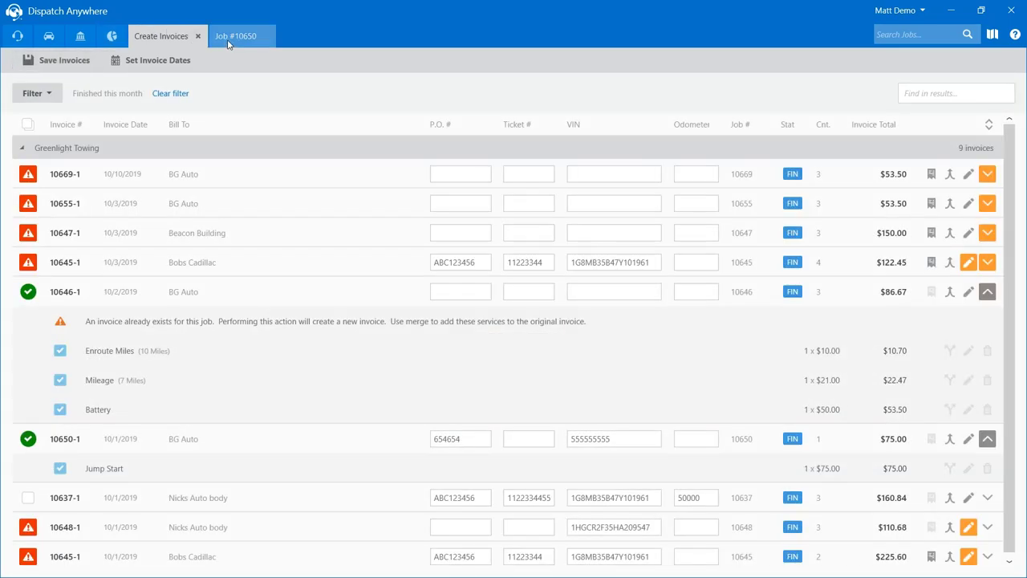
- Add an Enroute Miles service to the 10/1/2019 BG Auto job, priced for a distance of 15 miles
click(228, 41)
scroll(264, 355, down, 3)
click(171, 491)
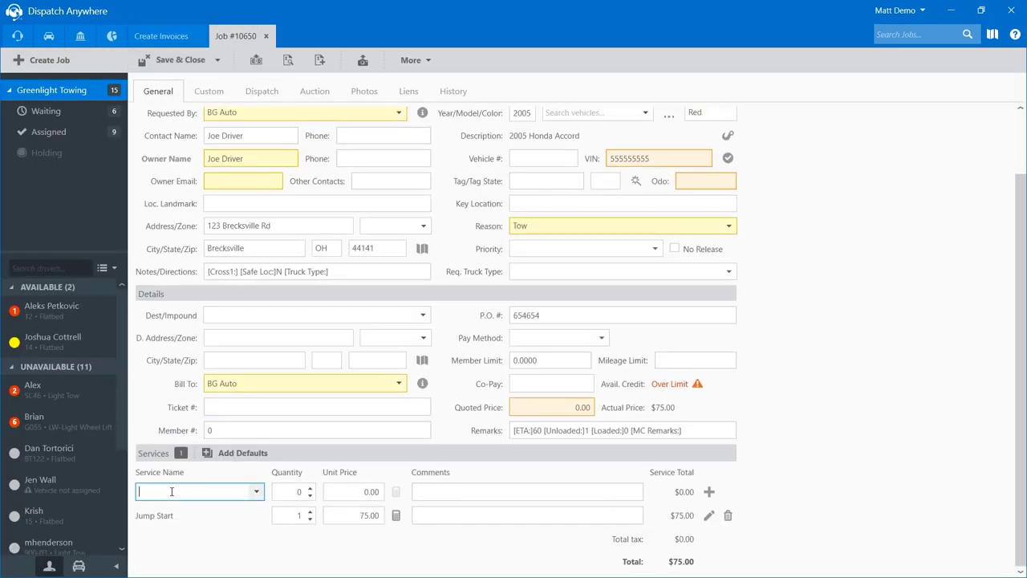
text(e)
key(Tab)
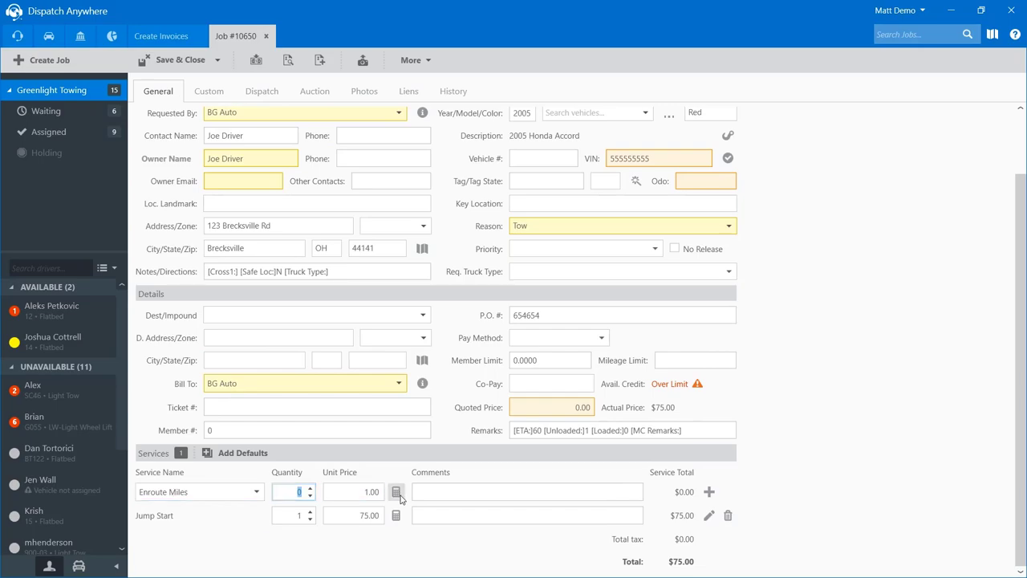
click(396, 491)
click(431, 347)
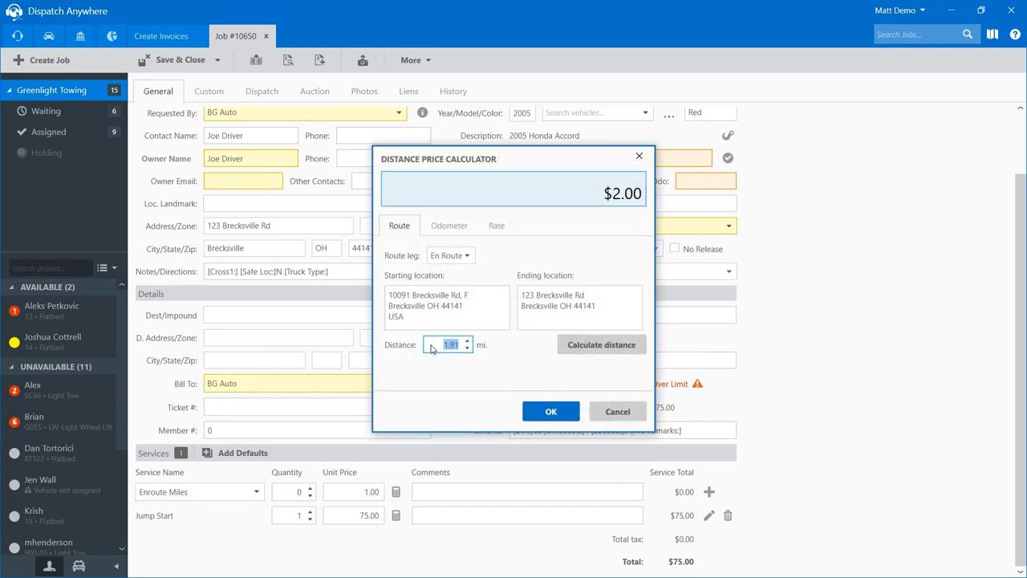
text(15)
click(548, 410)
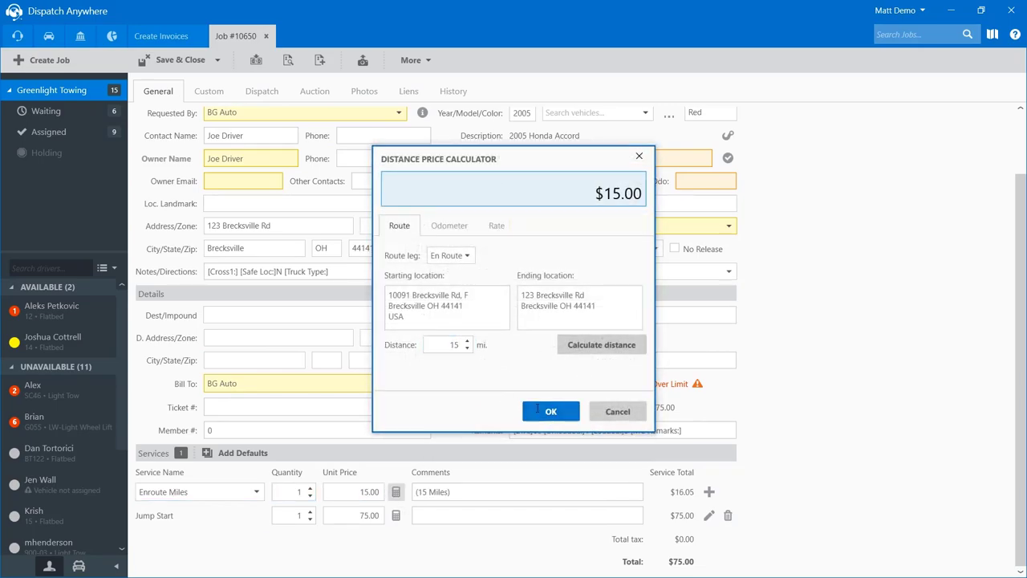
- Fill in the required owner email as decline, and save and close the job
click(165, 61)
click(243, 182)
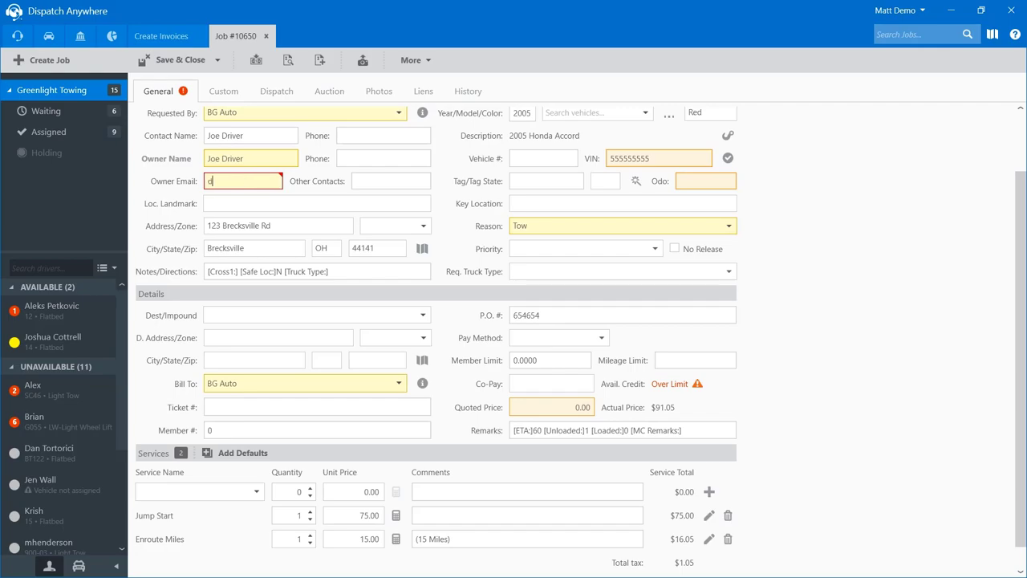
click(187, 63)
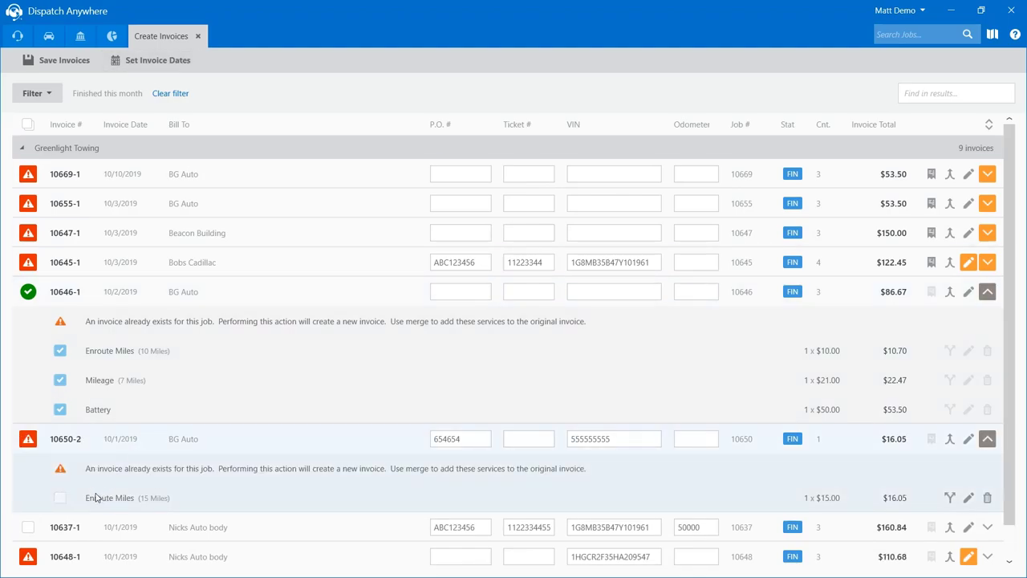
- Select the job's new -2 invoice with Enroute Miles, open the job alongside, and save the invoice
click(27, 440)
click(967, 439)
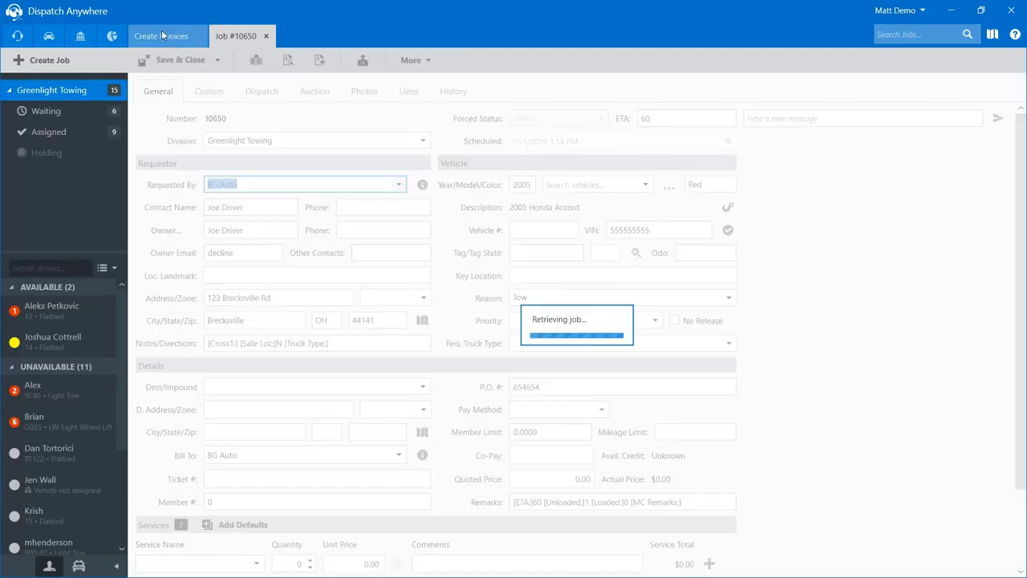
click(162, 35)
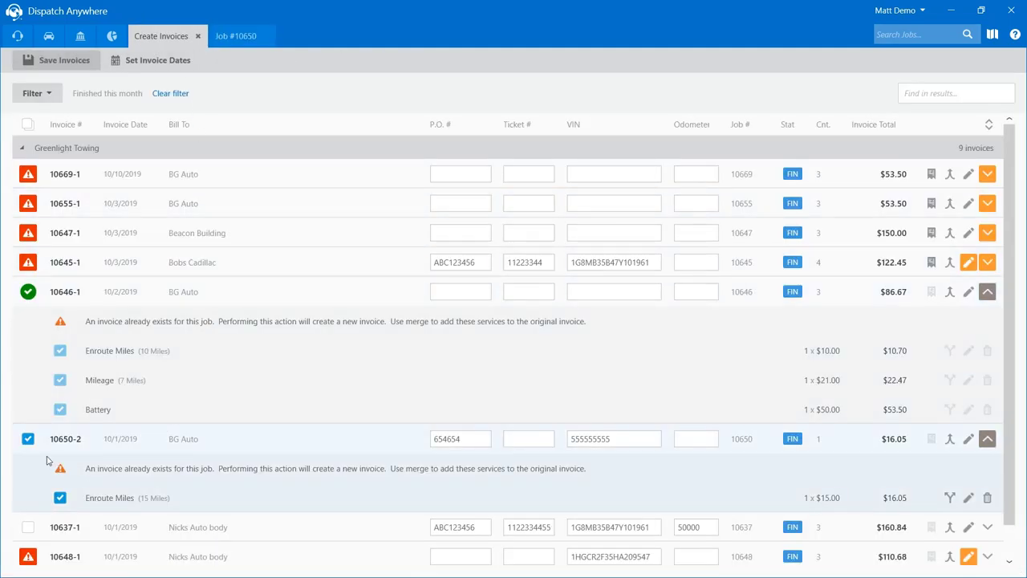
click(60, 63)
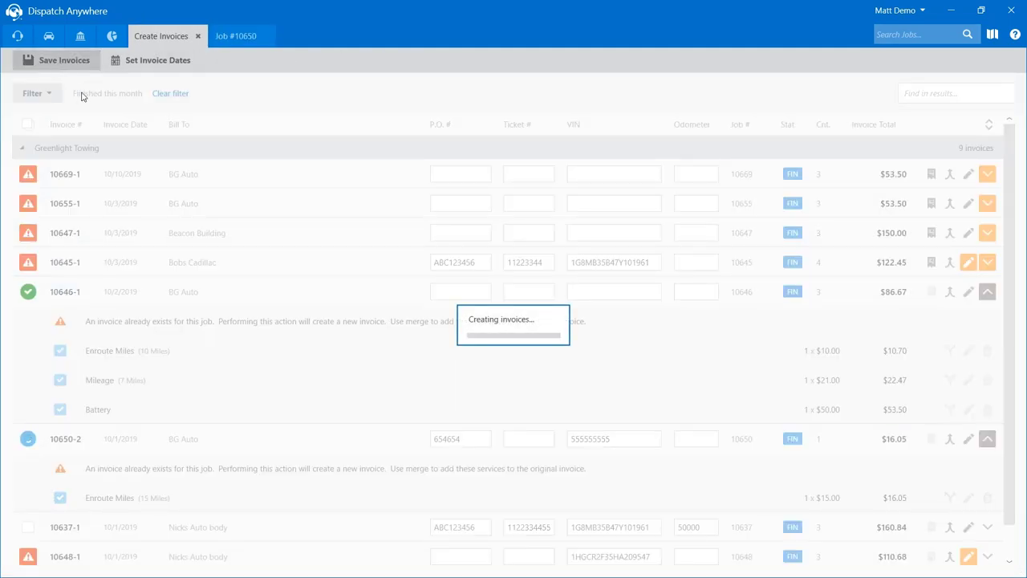
- Preview the 10/1/2019 BG Auto job's invoices, check the services on both pages, and close the preview
click(225, 38)
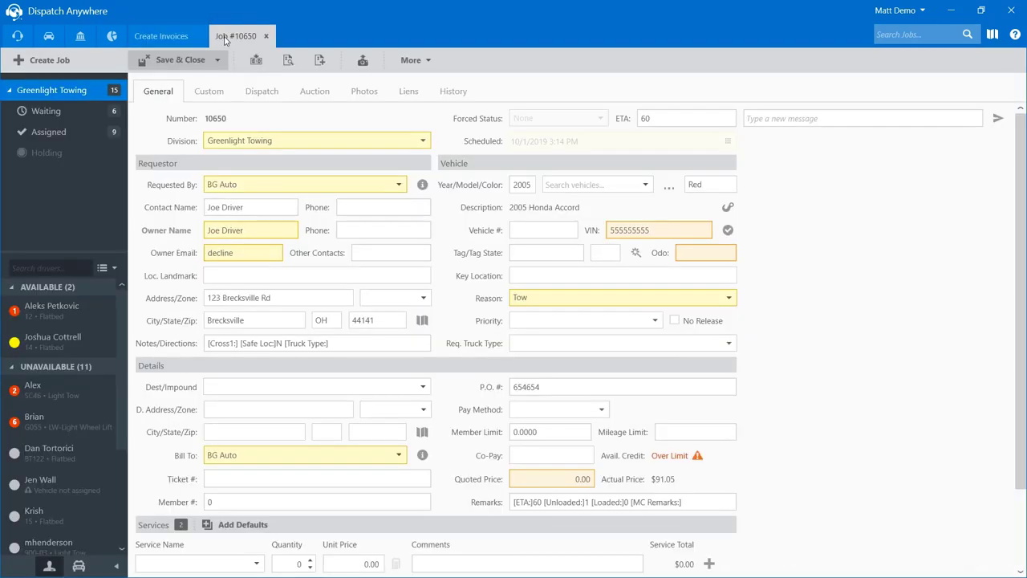
click(288, 61)
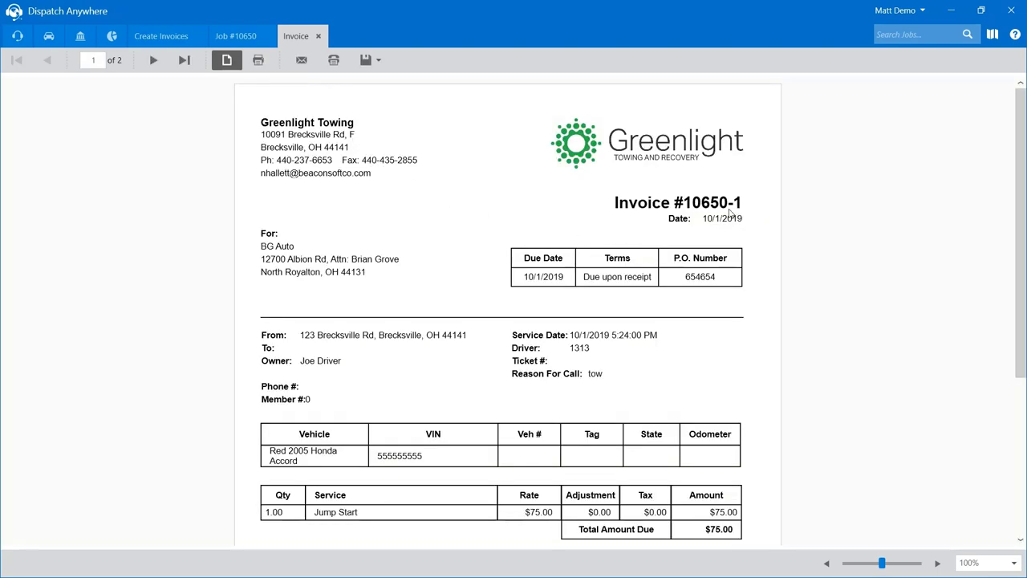
scroll(679, 260, down, 2)
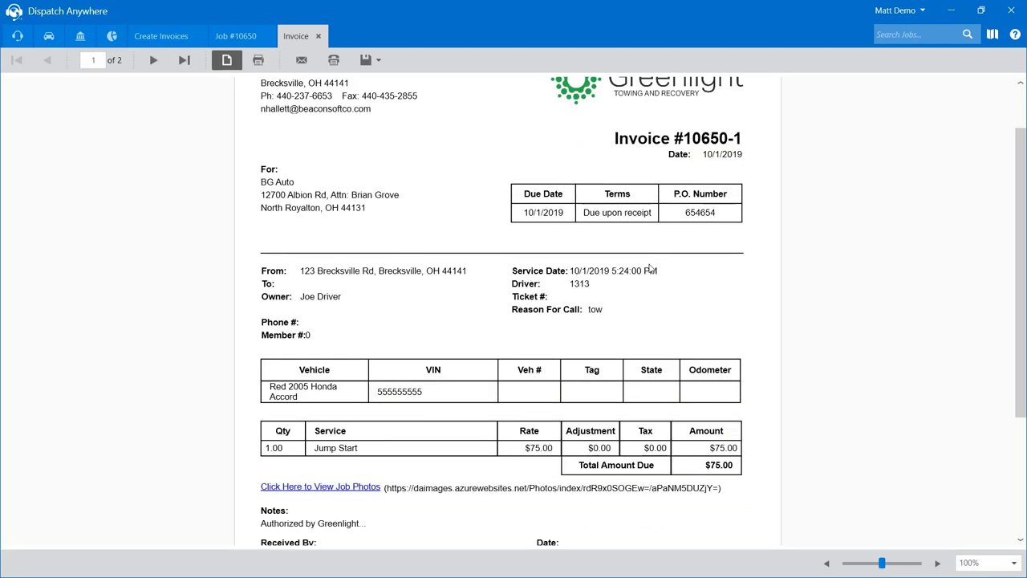
click(153, 60)
scroll(341, 437, down, 3)
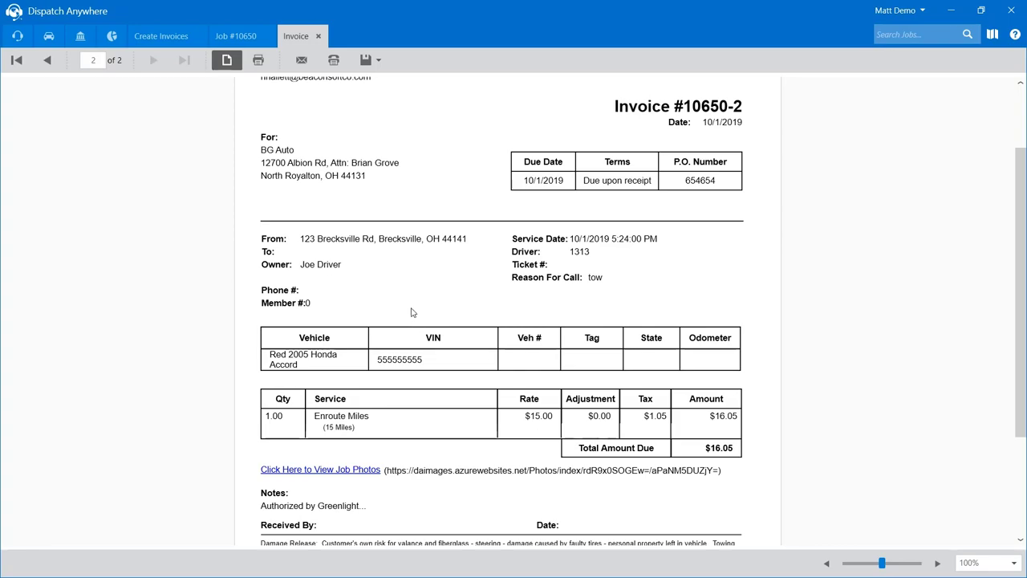
click(318, 37)
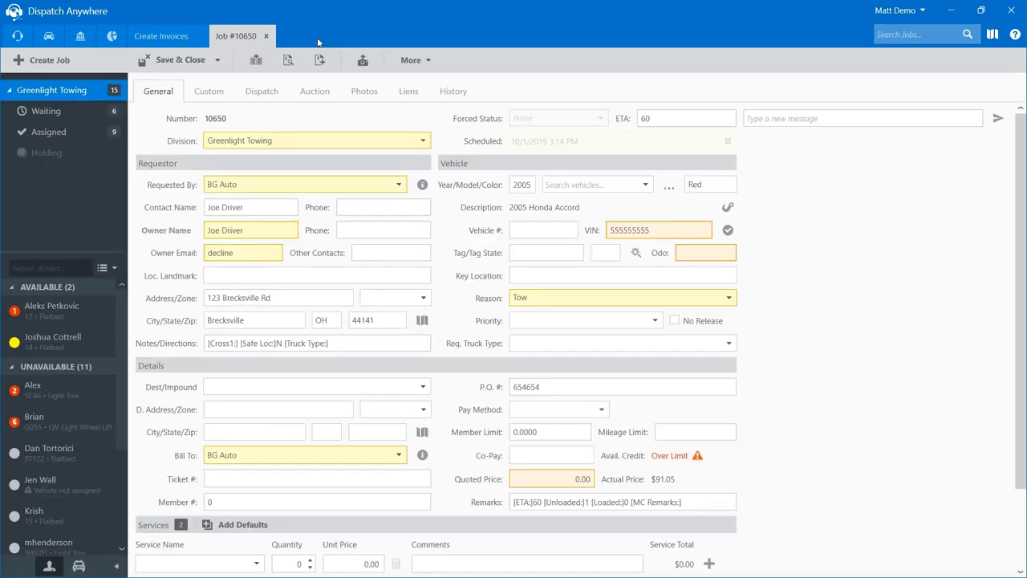
- Check the billing details of the job's Enroute Miles and Jump Start services without changing them
scroll(455, 216, down, 3)
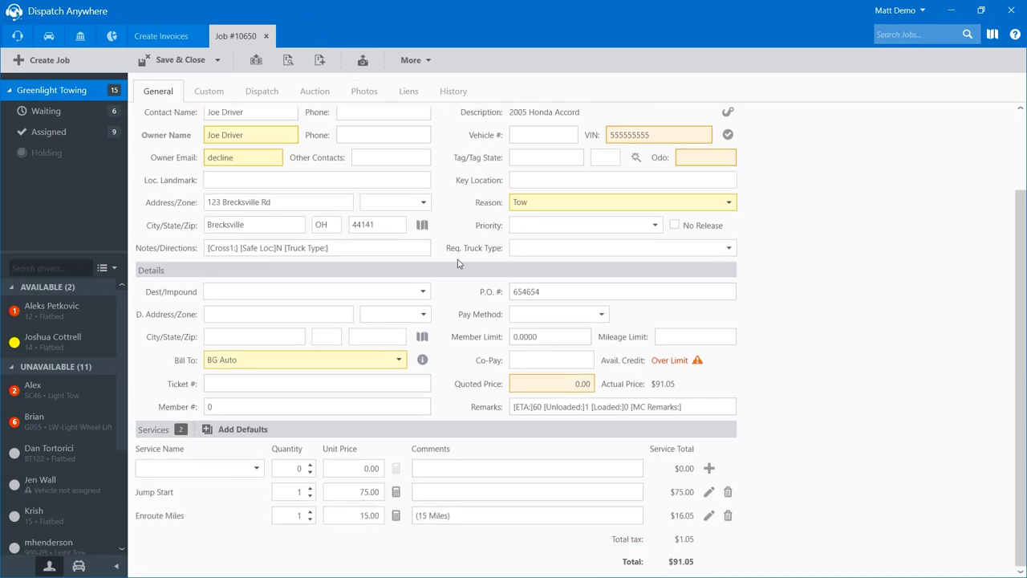
click(709, 517)
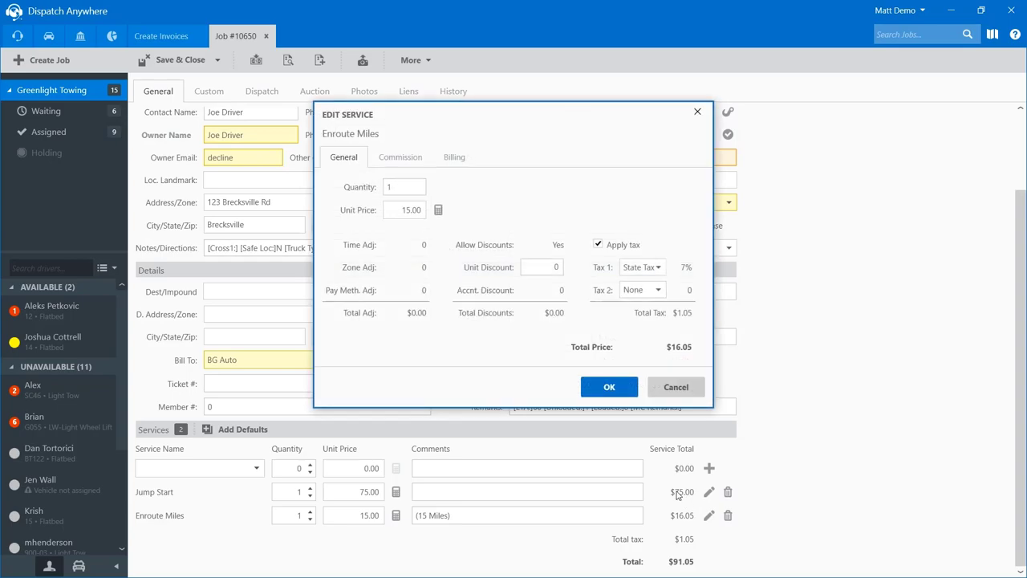
click(462, 161)
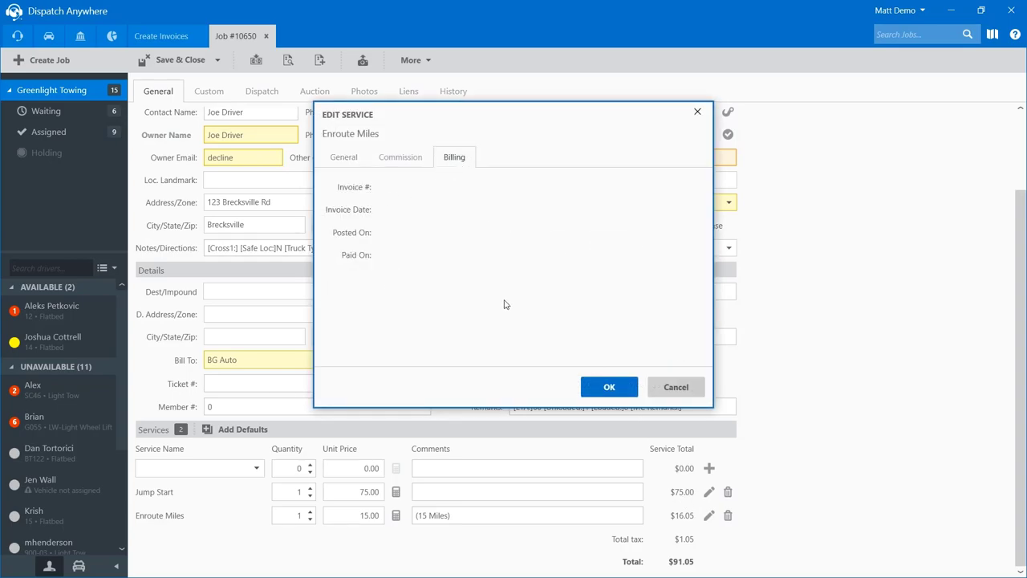
click(692, 388)
click(709, 491)
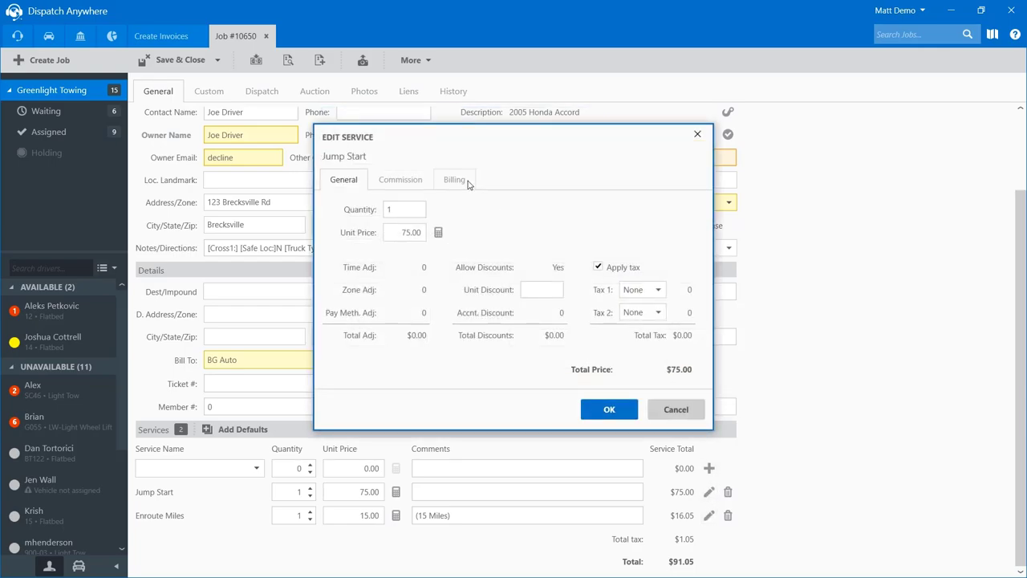
click(463, 182)
click(675, 409)
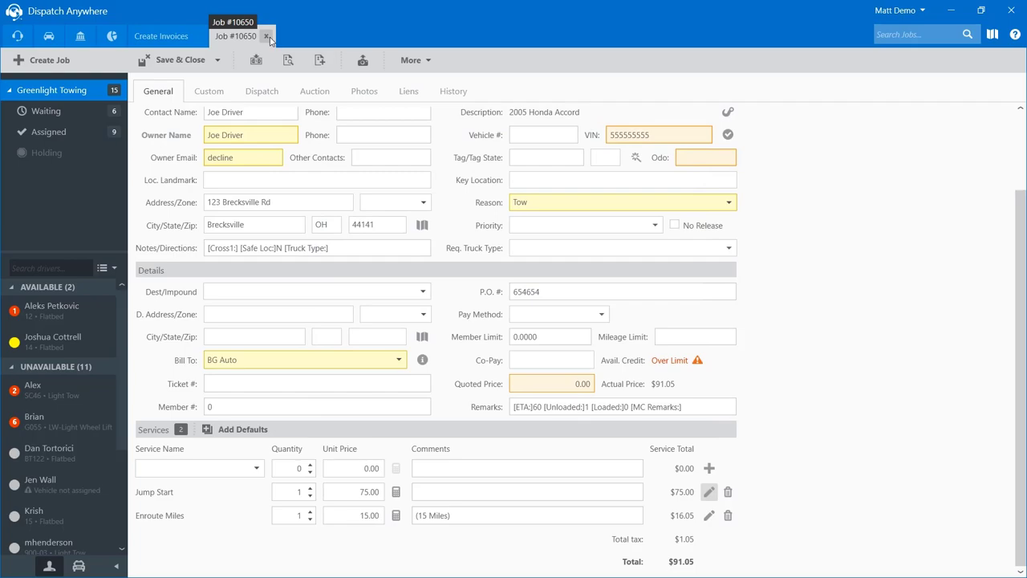
- Search for the 10/1/2019 BG Auto job by its number, close its outdated tab, and reopen it from the results
click(938, 30)
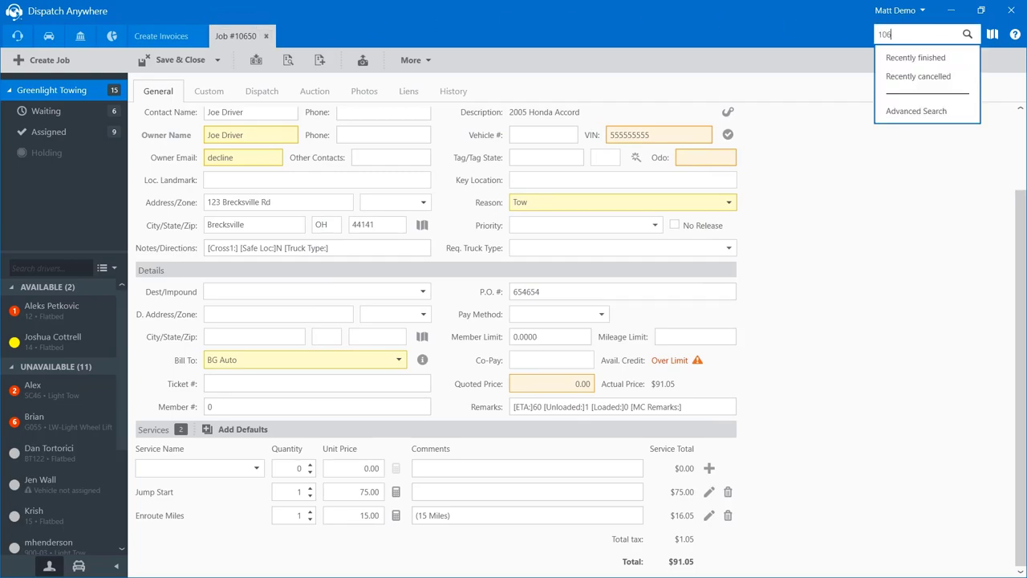
key(Return)
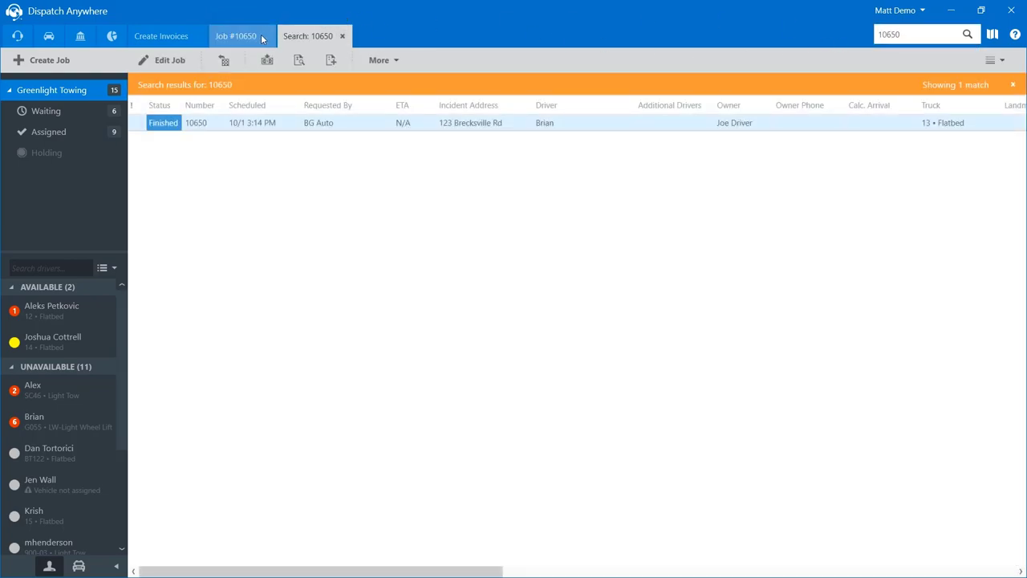
click(267, 37)
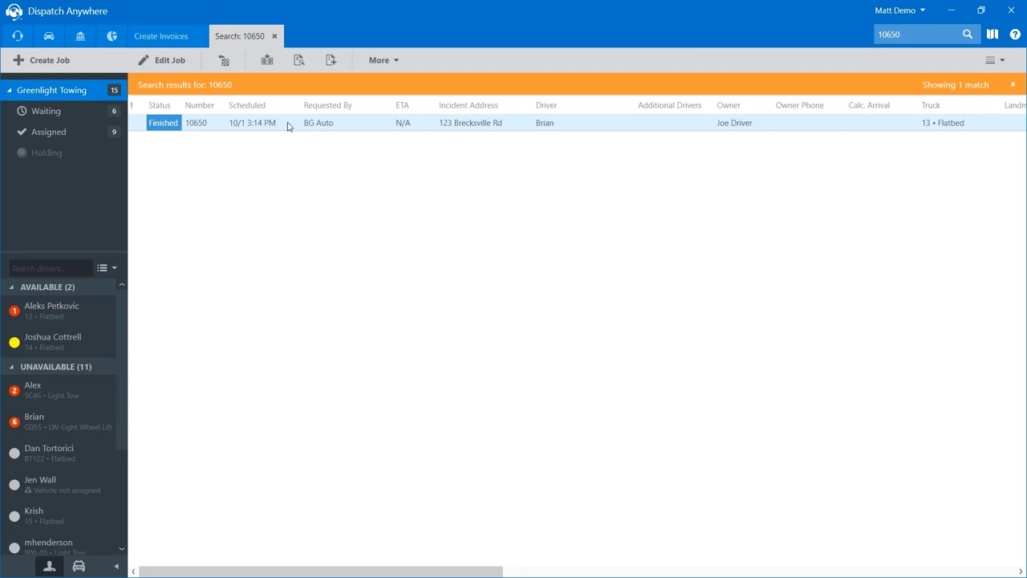
double_click(288, 125)
scroll(704, 516, down, 2)
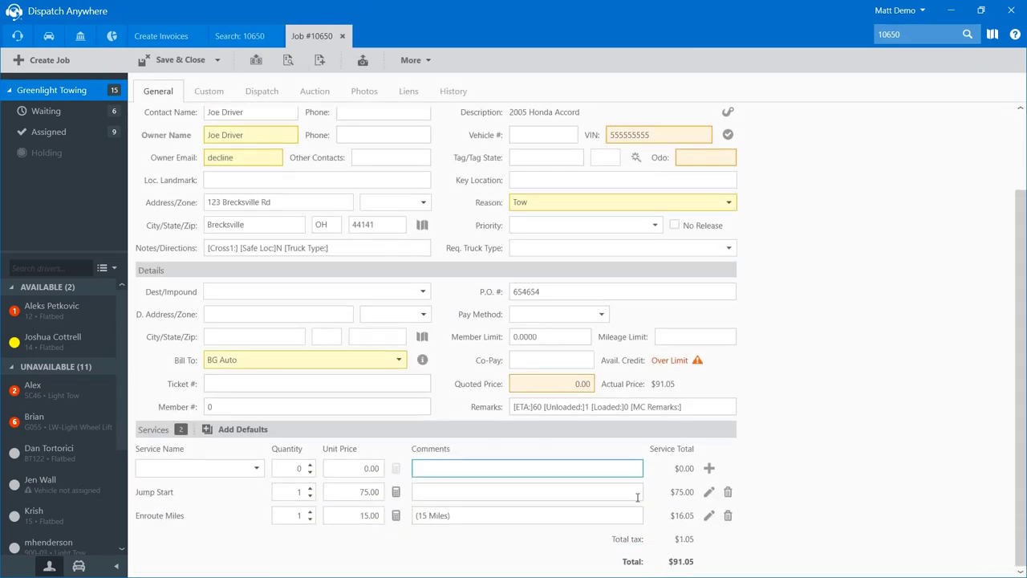
- Check the invoice number and dates in the reopened job's Enroute Miles billing details
click(706, 516)
click(454, 179)
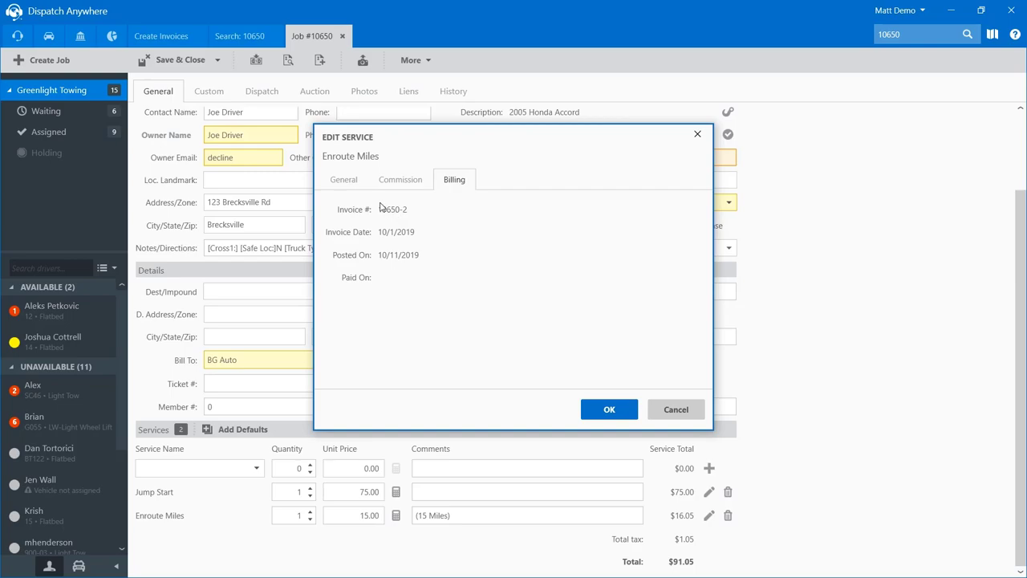
click(674, 413)
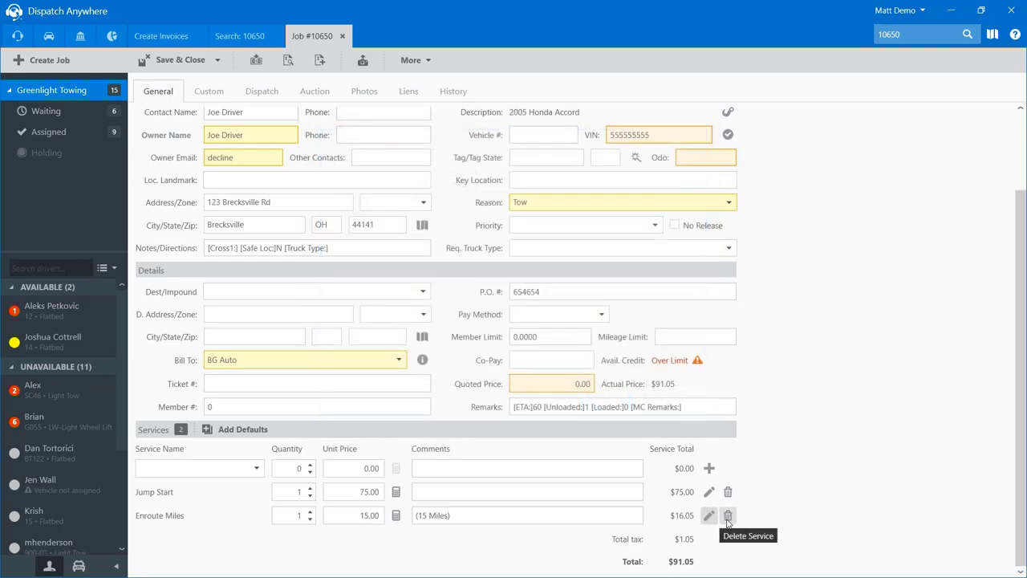
- Delete the invoiced Enroute Miles service and add it again with a distance of 15 miles
click(727, 515)
click(193, 492)
key(Down)
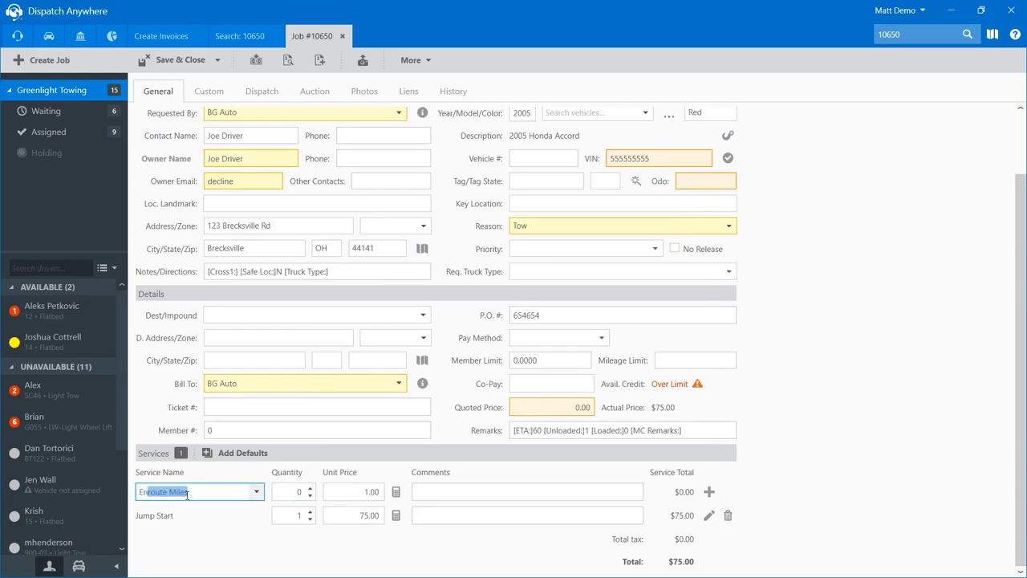
key(Tab)
click(397, 492)
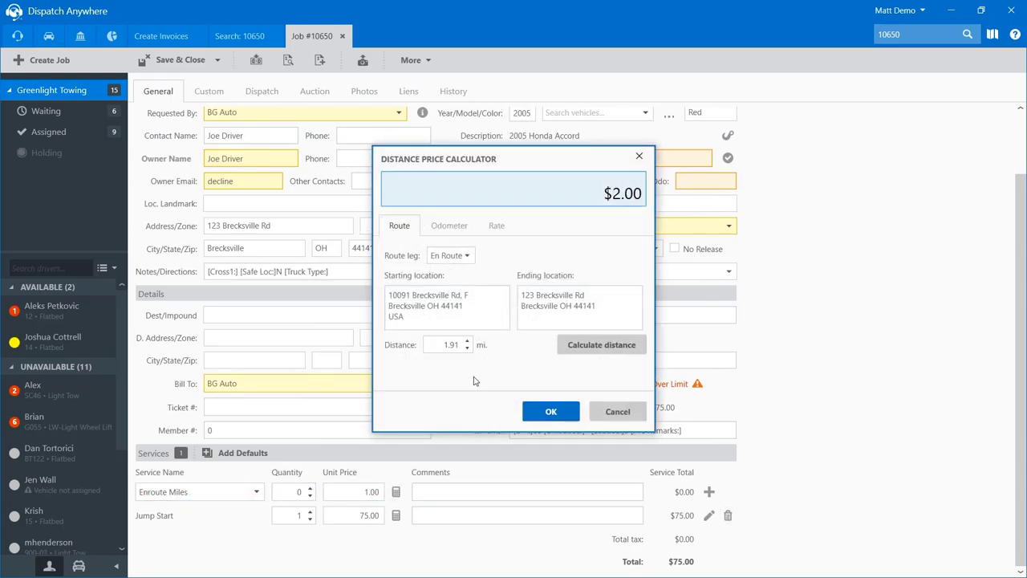
click(449, 344)
text(15)
click(550, 410)
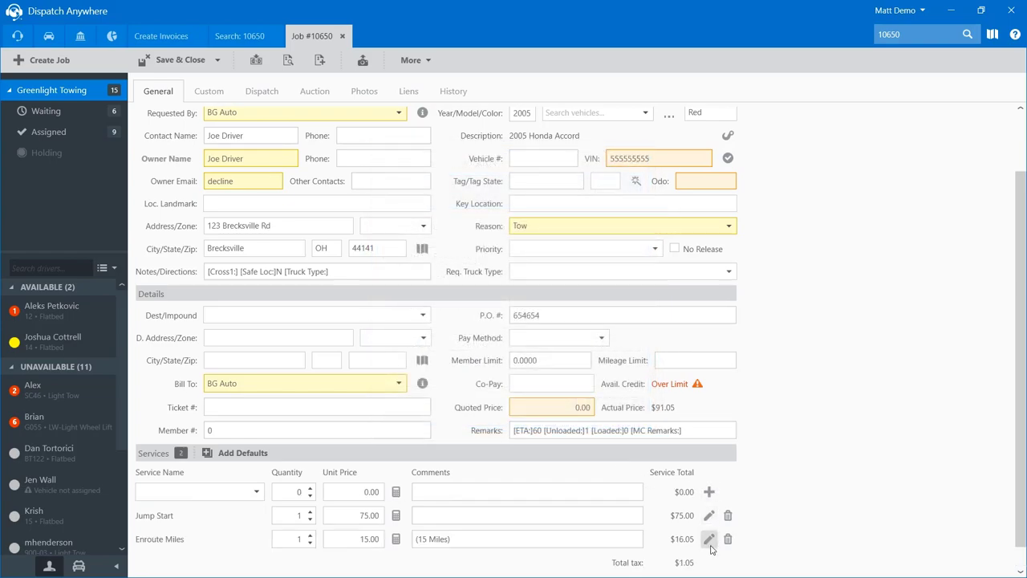
- Check that the re-added Enroute Miles service has no billing details, and close its editor
click(709, 540)
click(465, 182)
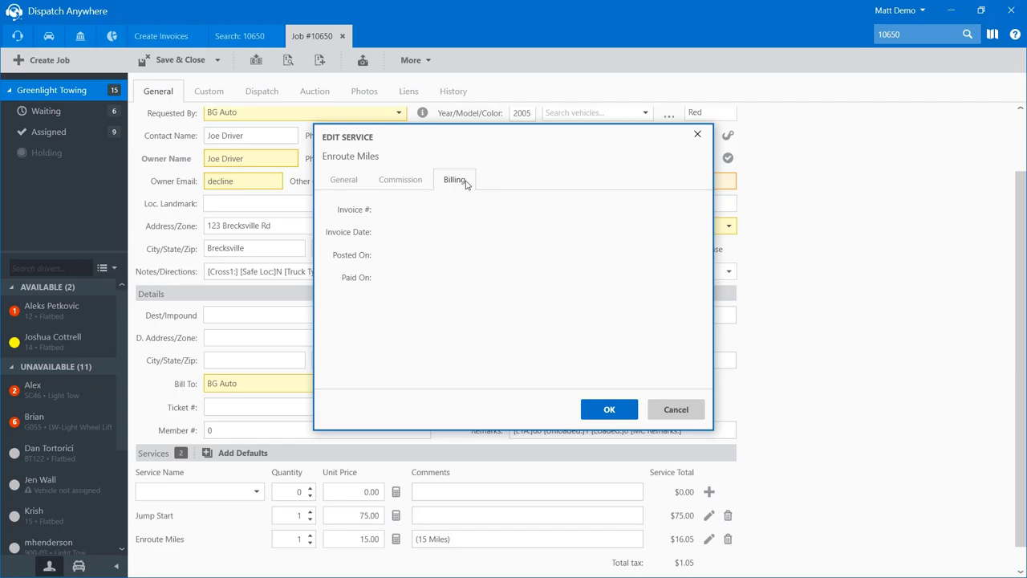
click(607, 411)
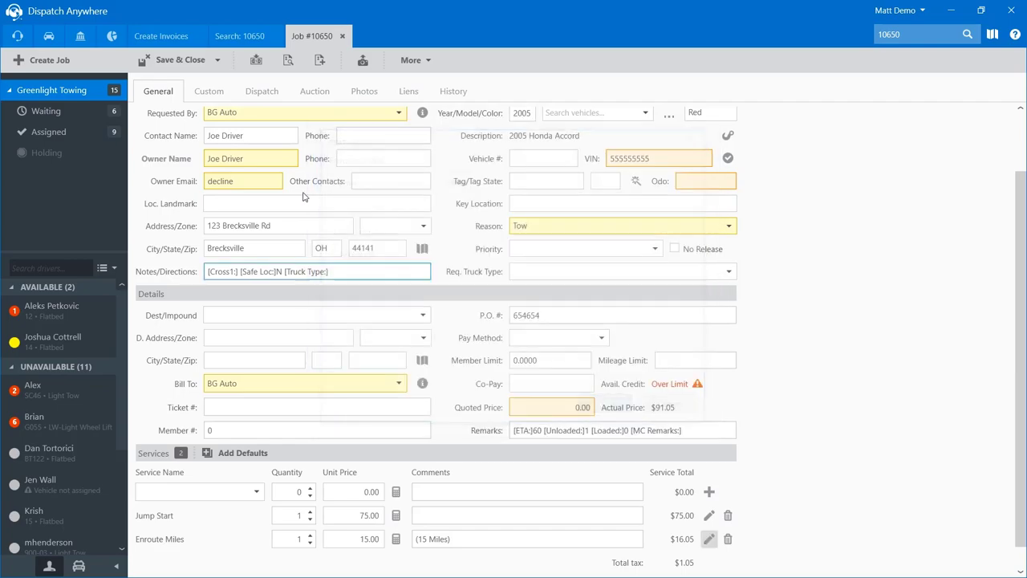
- Save the job while keeping it open, and open invoice creation for this job only
click(217, 60)
click(167, 84)
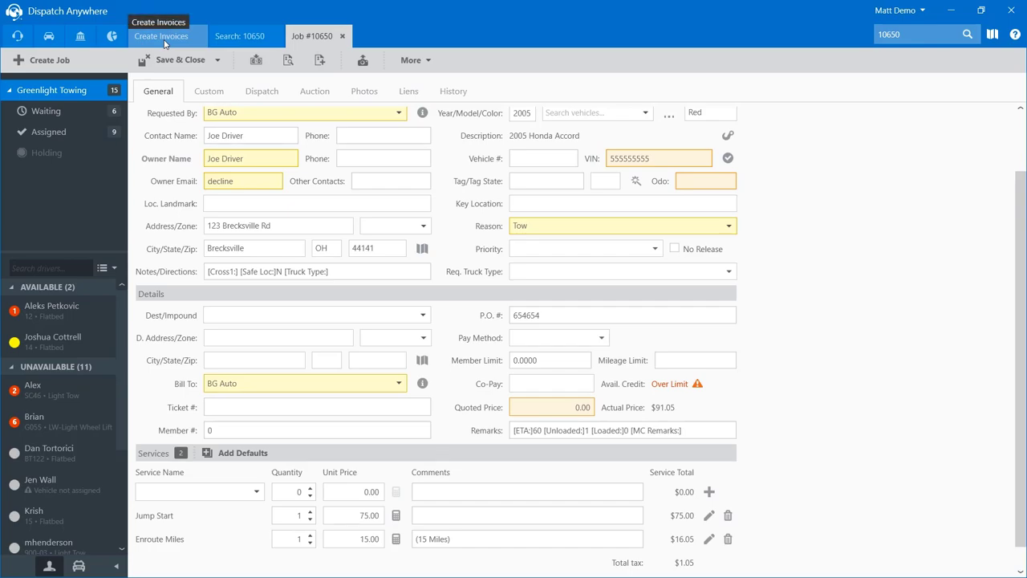
click(318, 61)
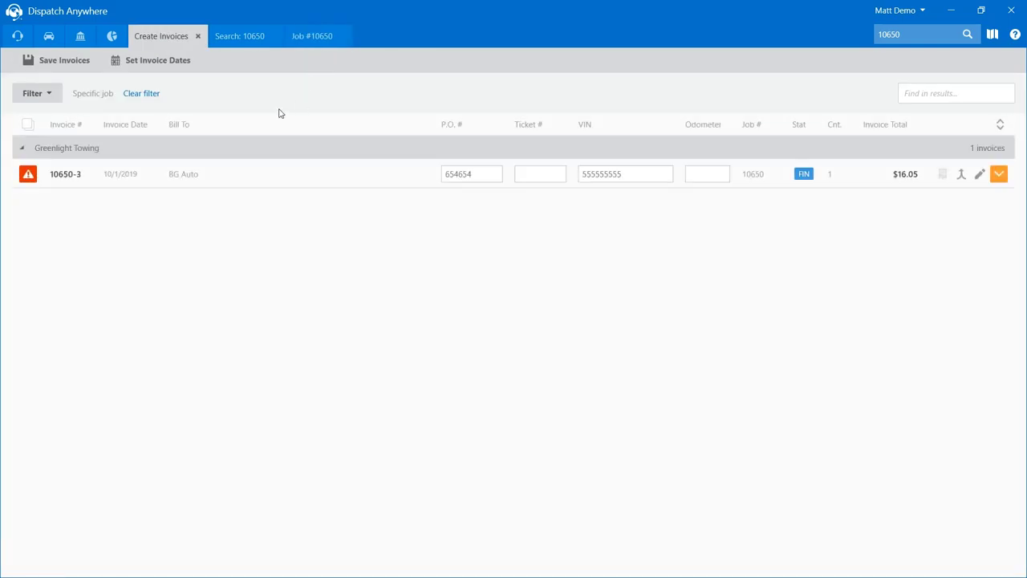
- Expand the job's pending -3 invoice and merge it with the original -1 invoice
click(999, 174)
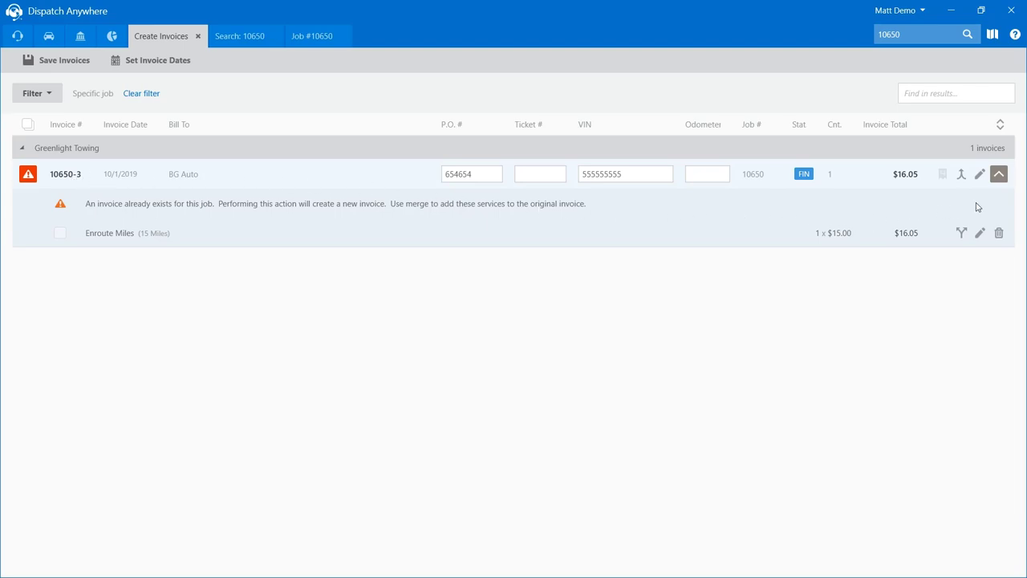
click(961, 174)
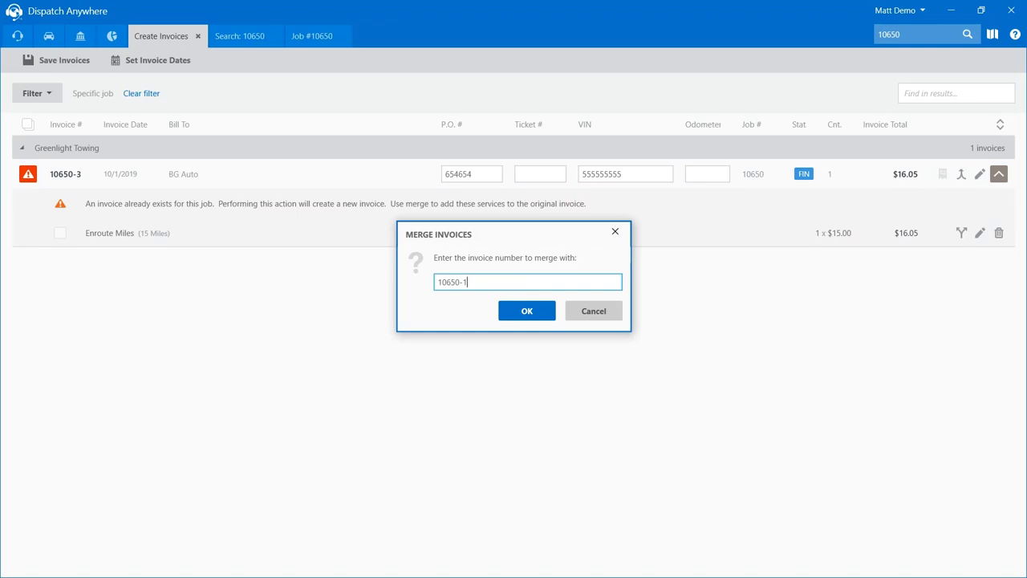
text(1)
click(526, 310)
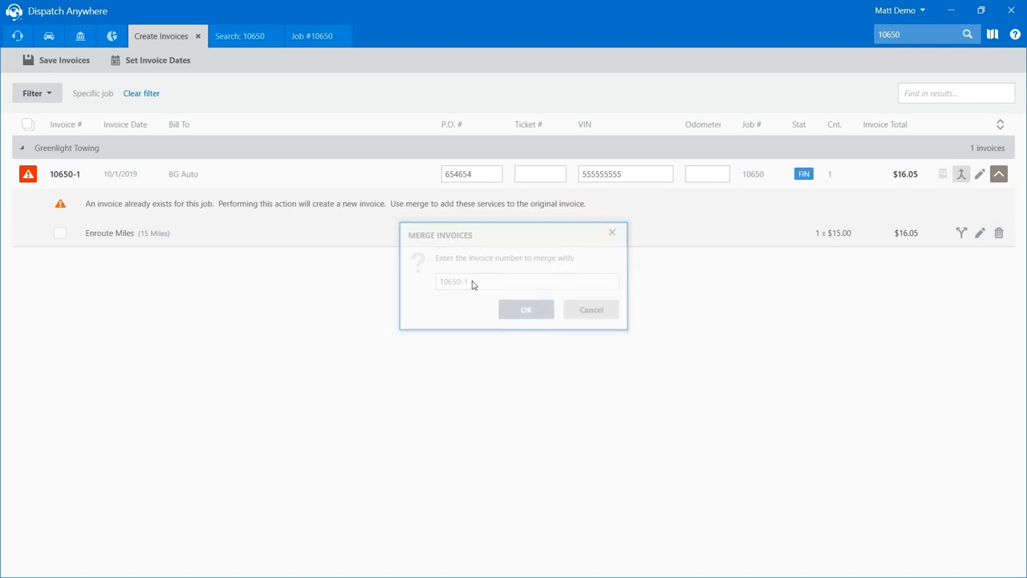
- Save the merged -1 invoice and check its services in the job's invoice preview
click(30, 177)
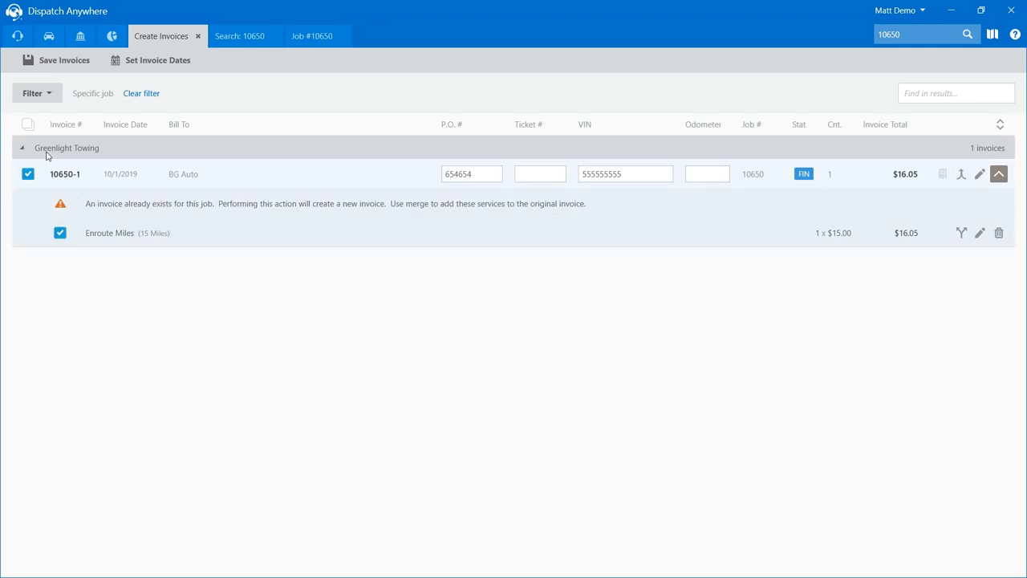
click(64, 61)
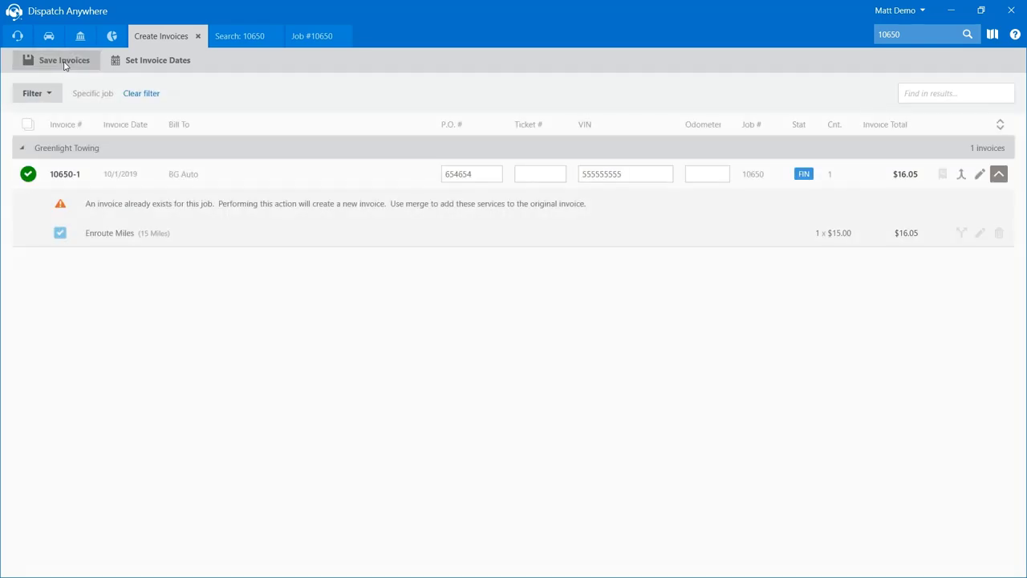
click(300, 38)
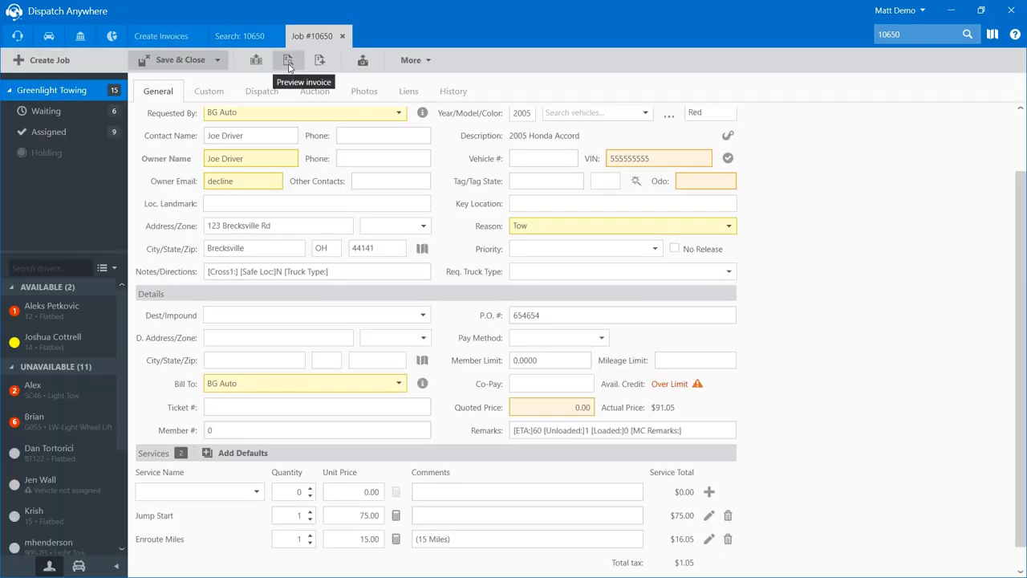
click(289, 64)
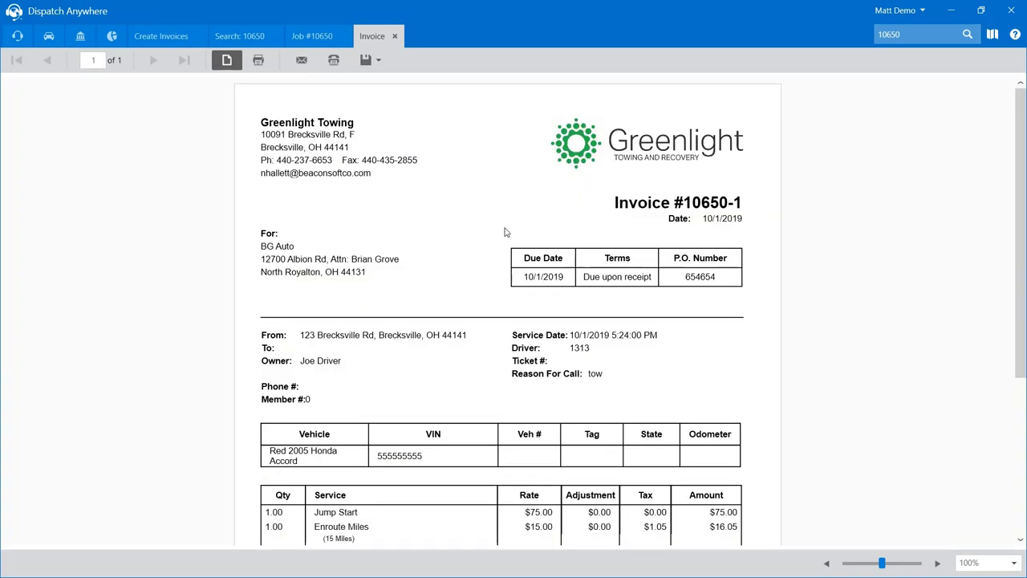
scroll(507, 231, down, 3)
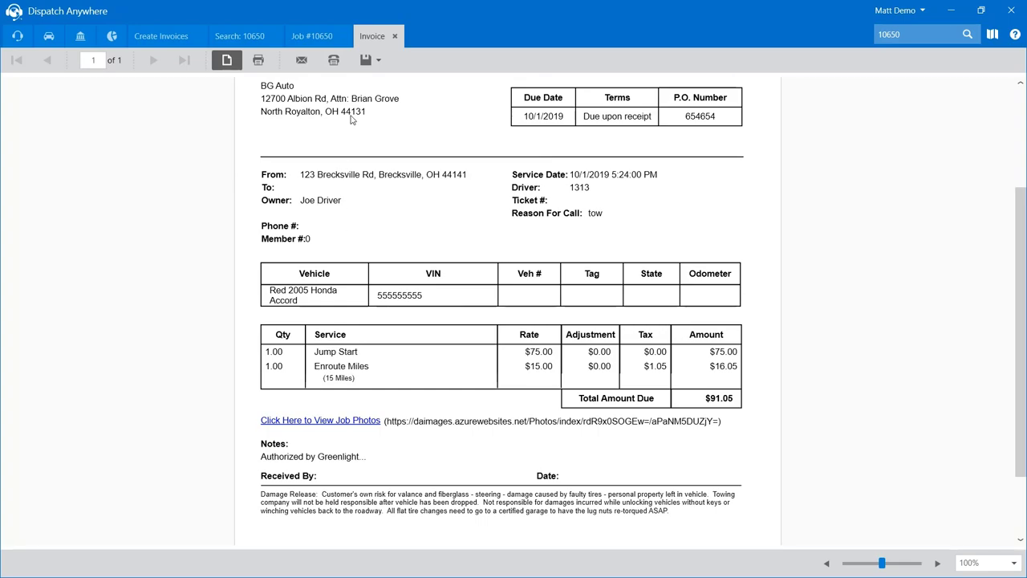
click(393, 36)
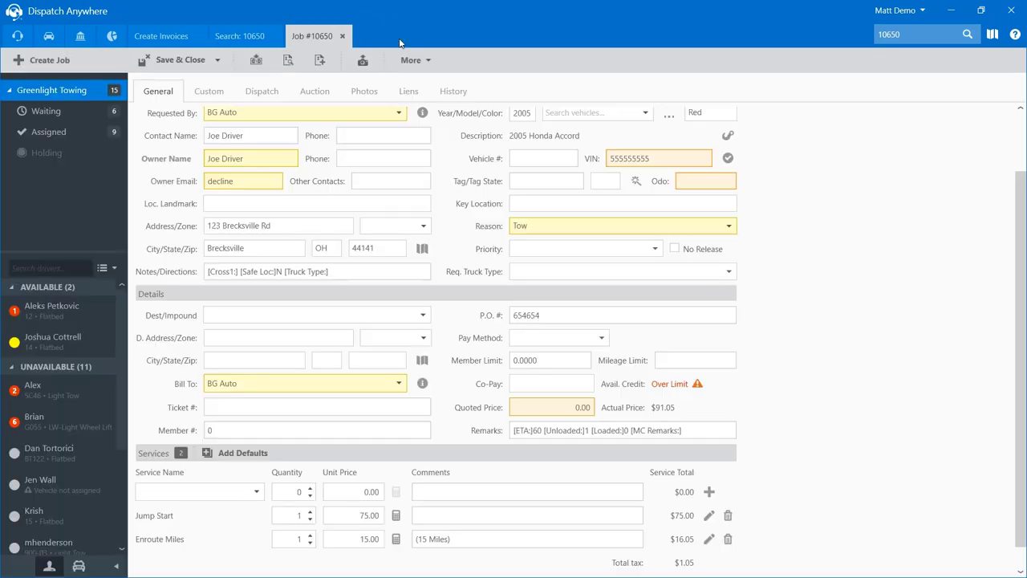
- Close the job and its search results, and filter the pending invoices to jobs finished this month
click(341, 37)
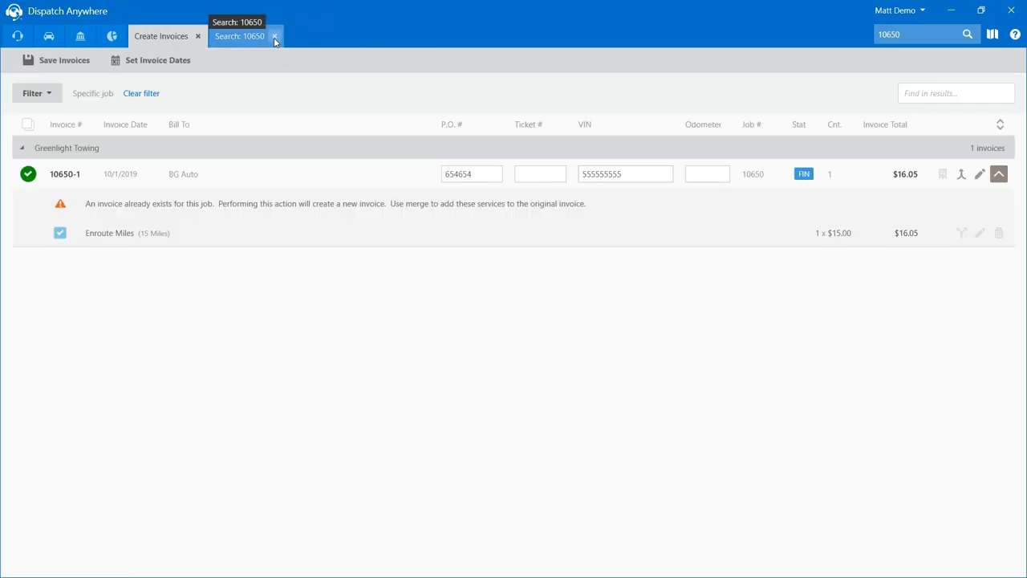
click(274, 38)
click(60, 94)
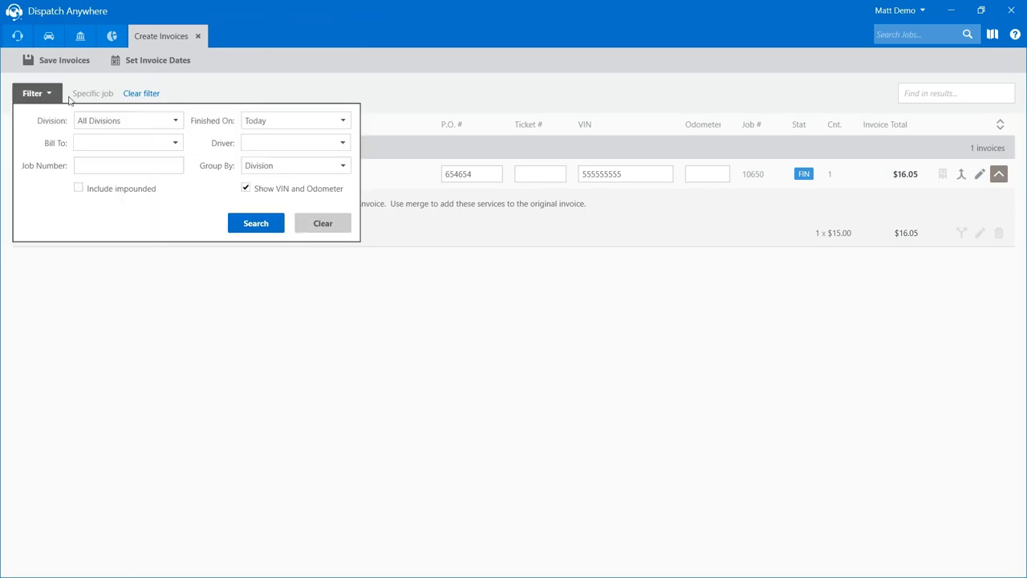
click(259, 164)
click(259, 160)
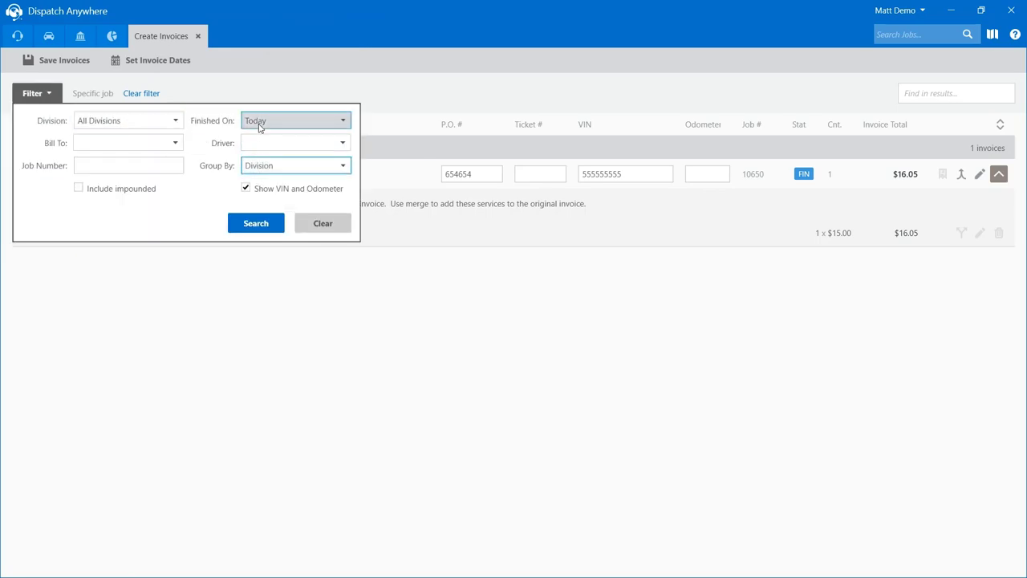
click(266, 126)
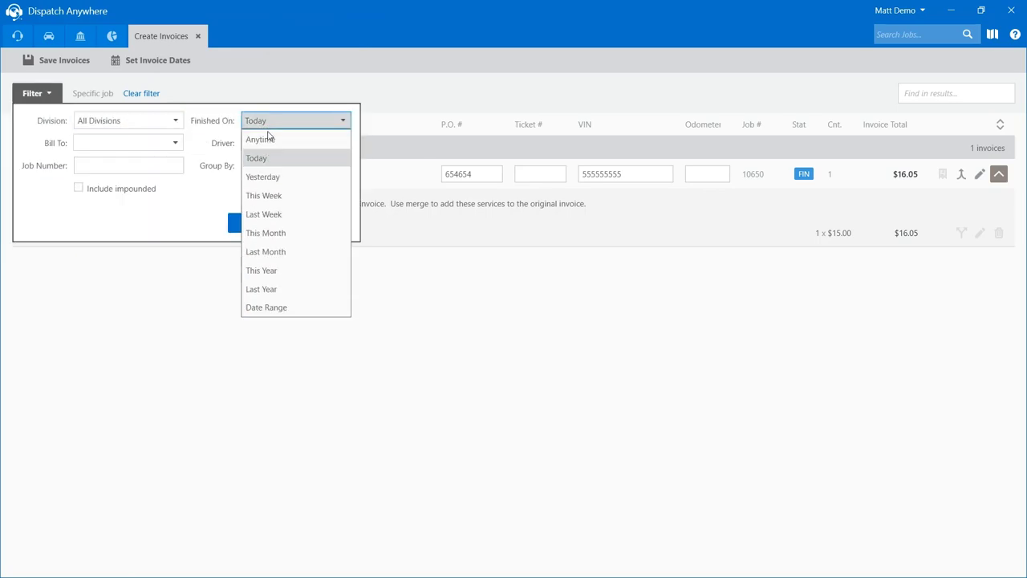
click(268, 232)
click(262, 222)
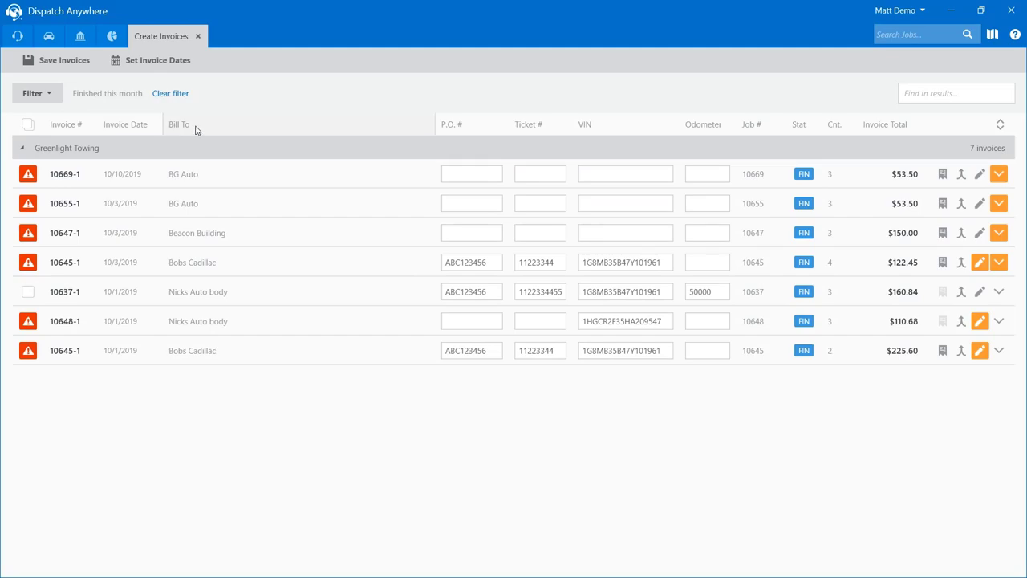
- Sort the pending invoices by invoice date, by bill-to account, and finally by P.O. number
click(142, 129)
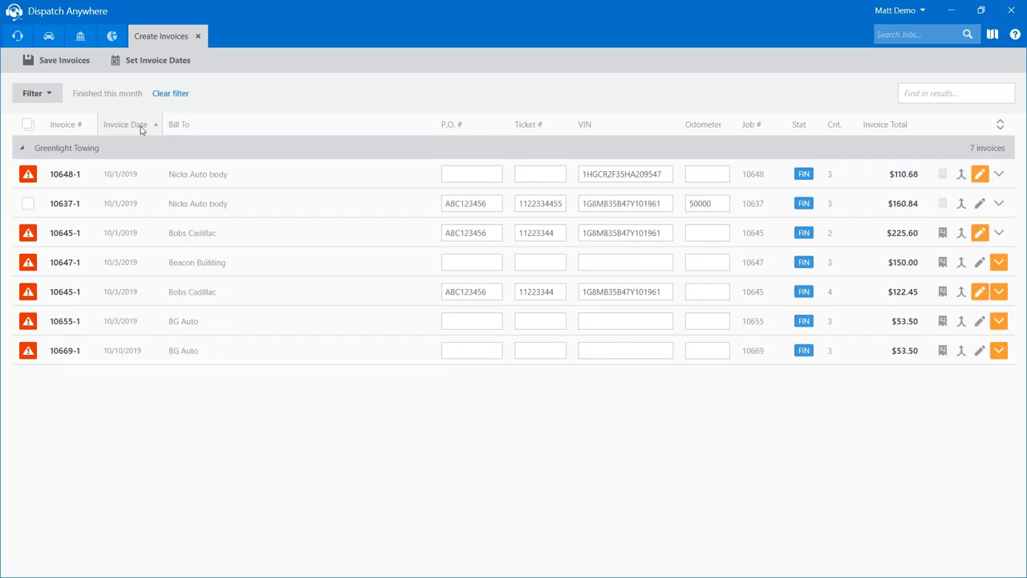
click(171, 124)
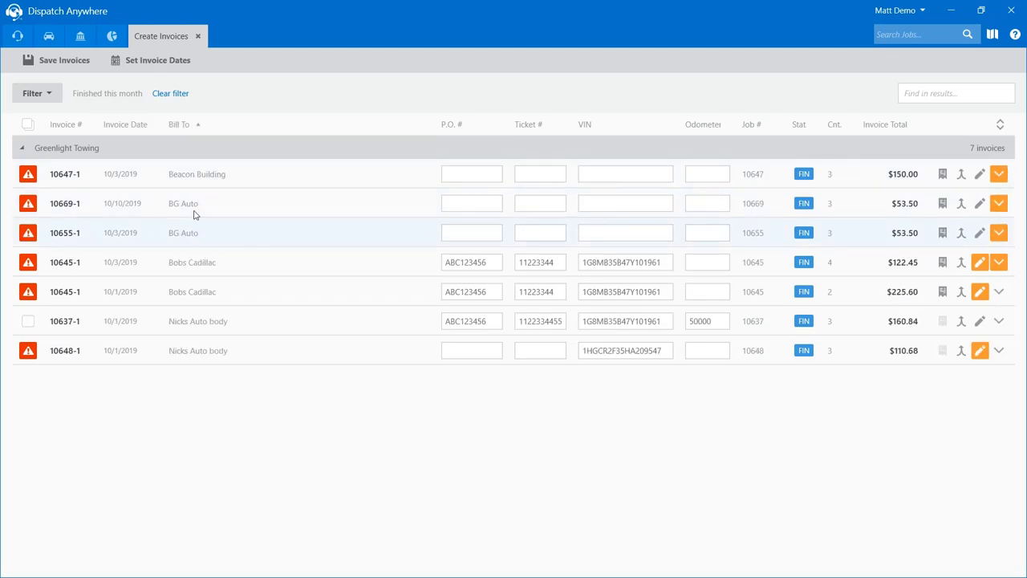
click(450, 127)
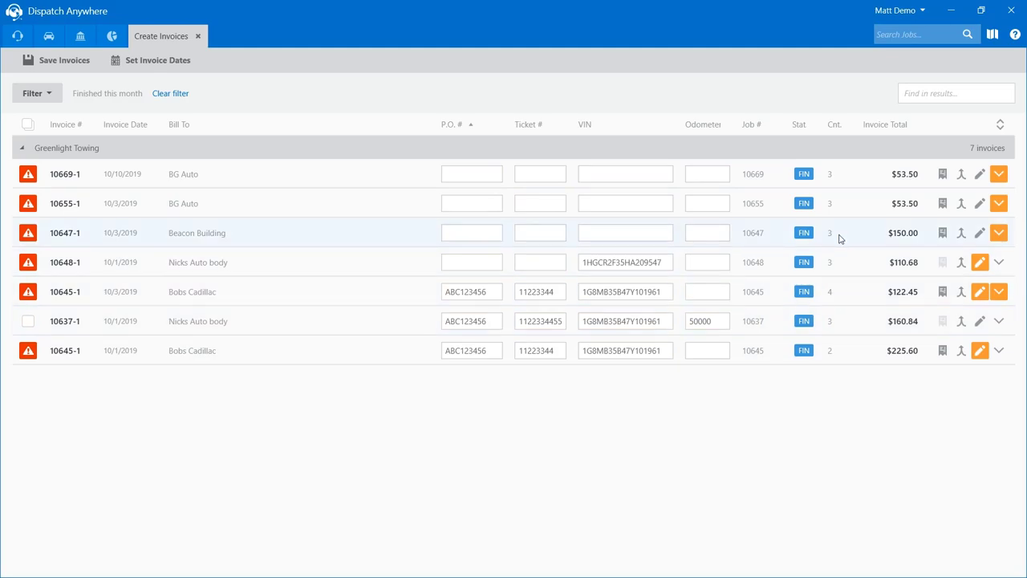
- Review the services on BG Auto's 10/10/2019 and Bobs Cadillac's 10/3/2019 invoices, and sort the list by service count
click(998, 174)
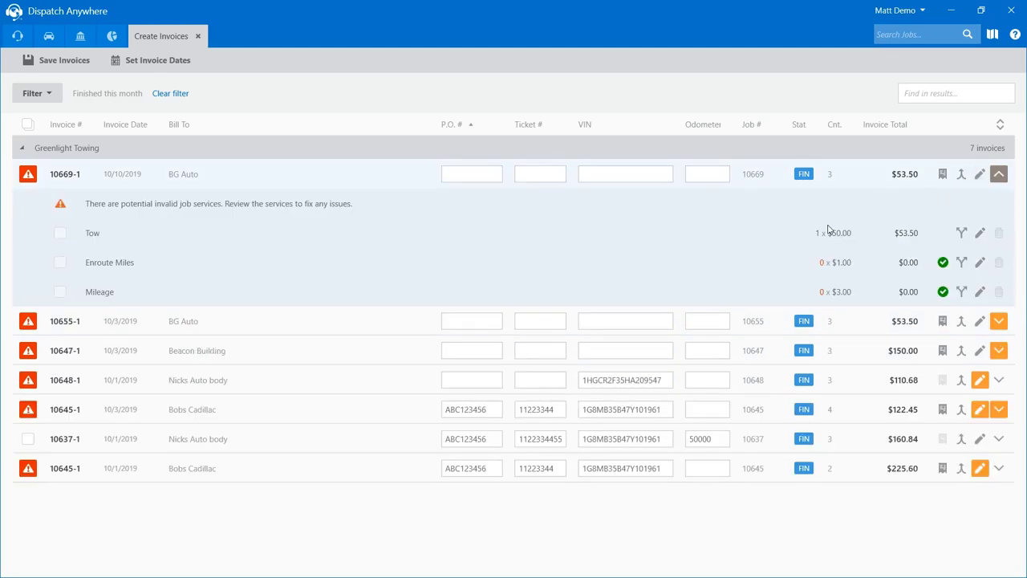
click(995, 175)
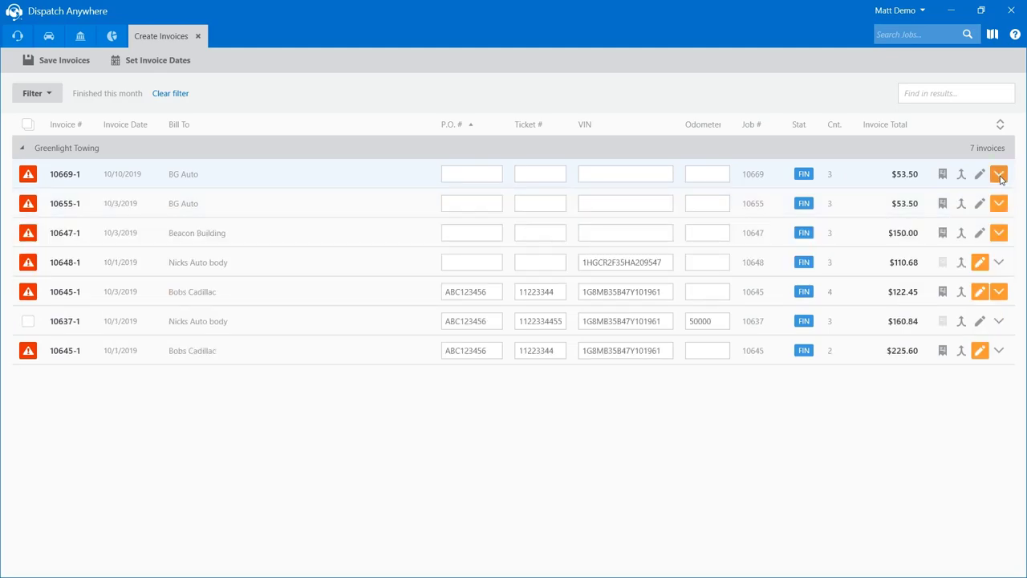
click(998, 291)
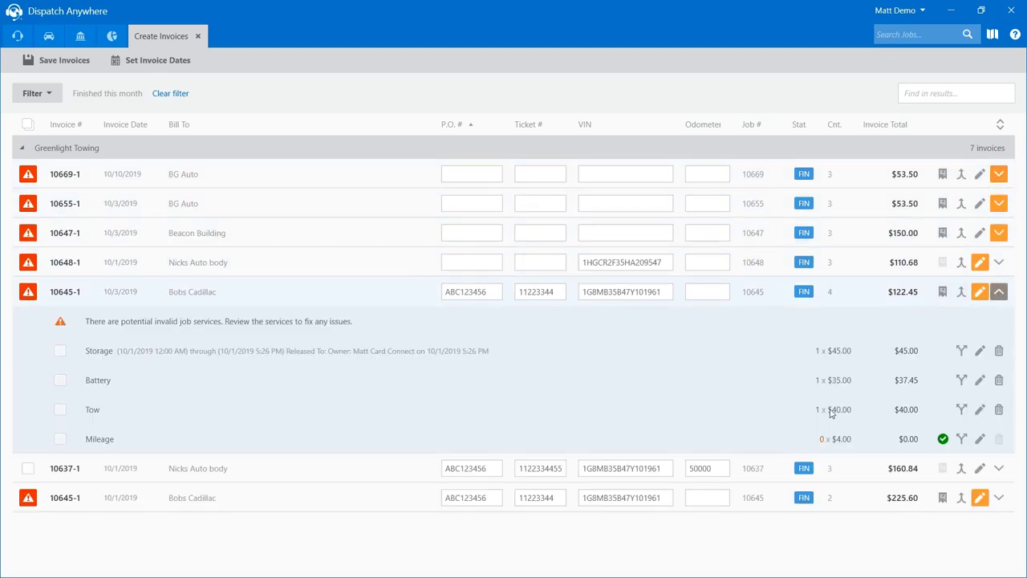
click(998, 292)
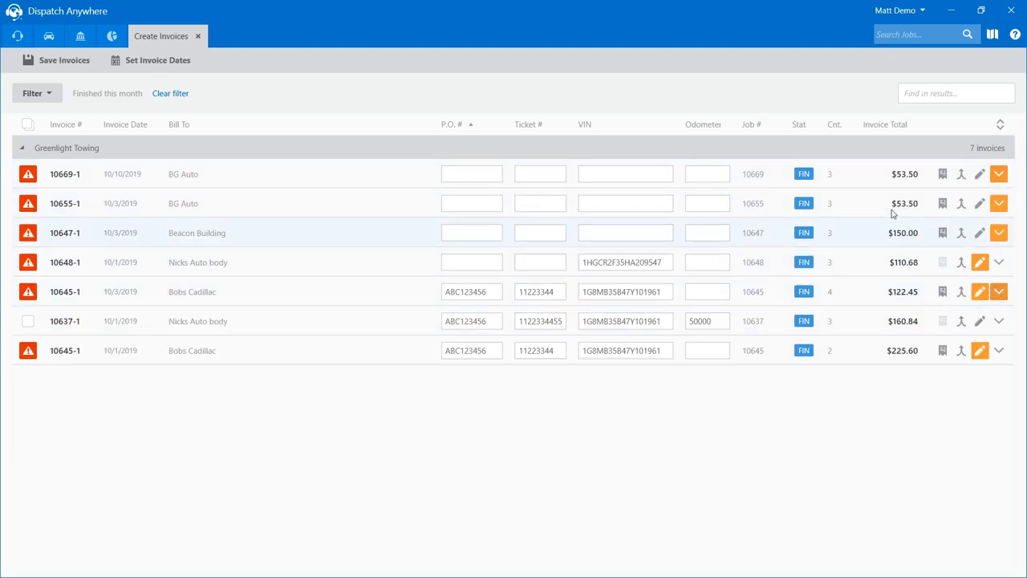
click(843, 129)
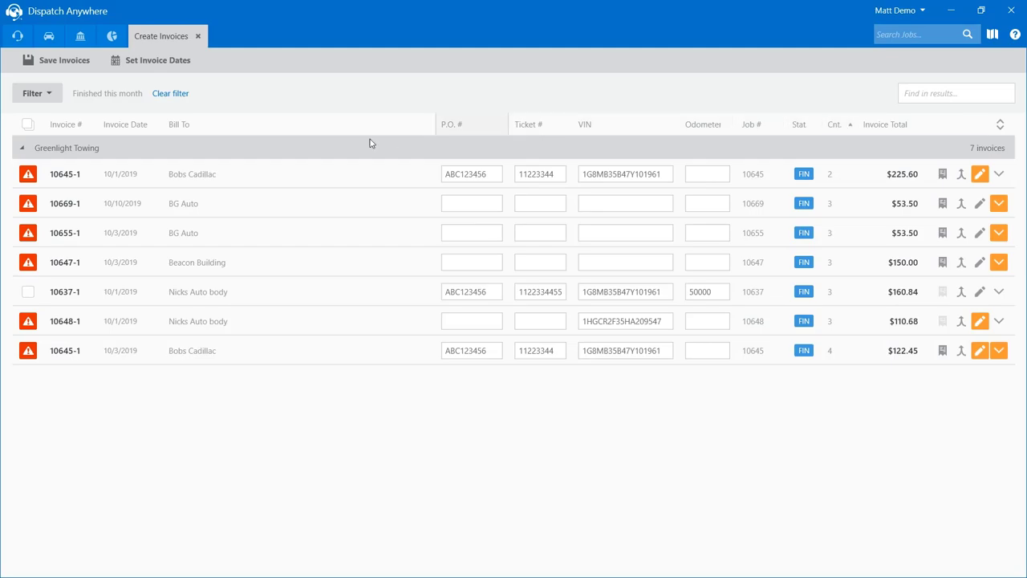
- Include impounded jobs in the invoice filter and rerun the search
click(48, 101)
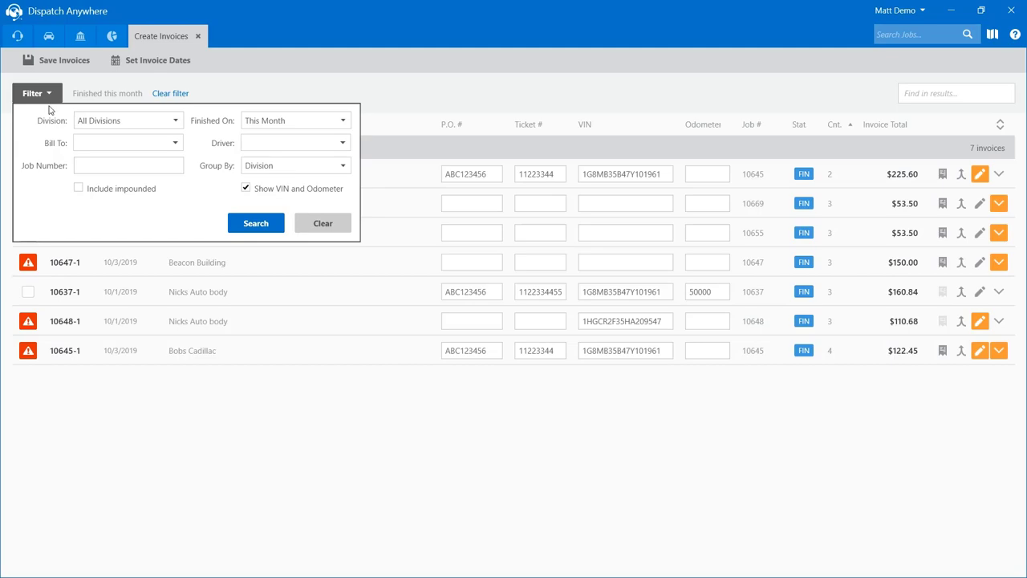
click(78, 189)
click(241, 226)
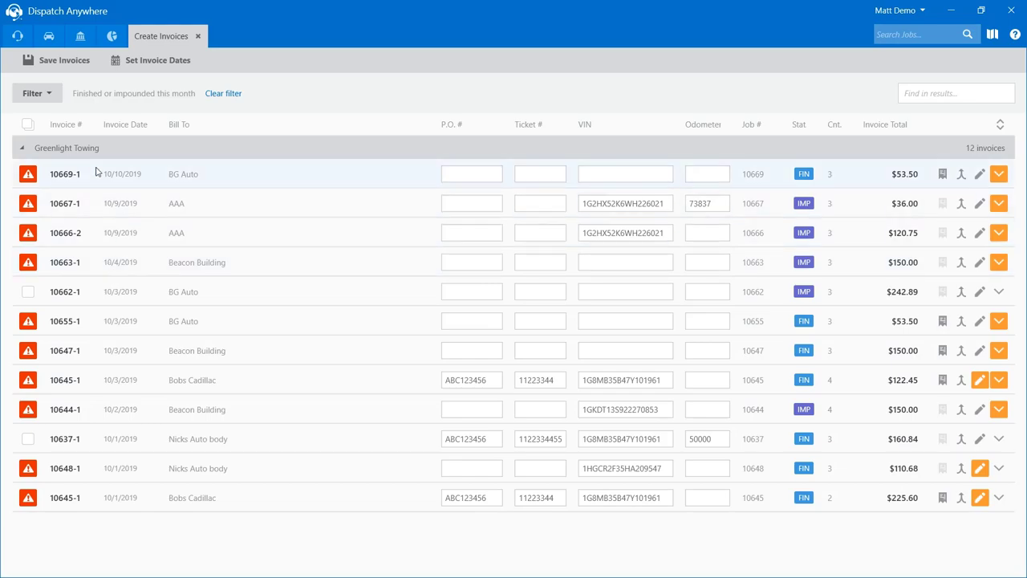
- Exclude impounded jobs from the invoice filter again and rerun the search
click(35, 93)
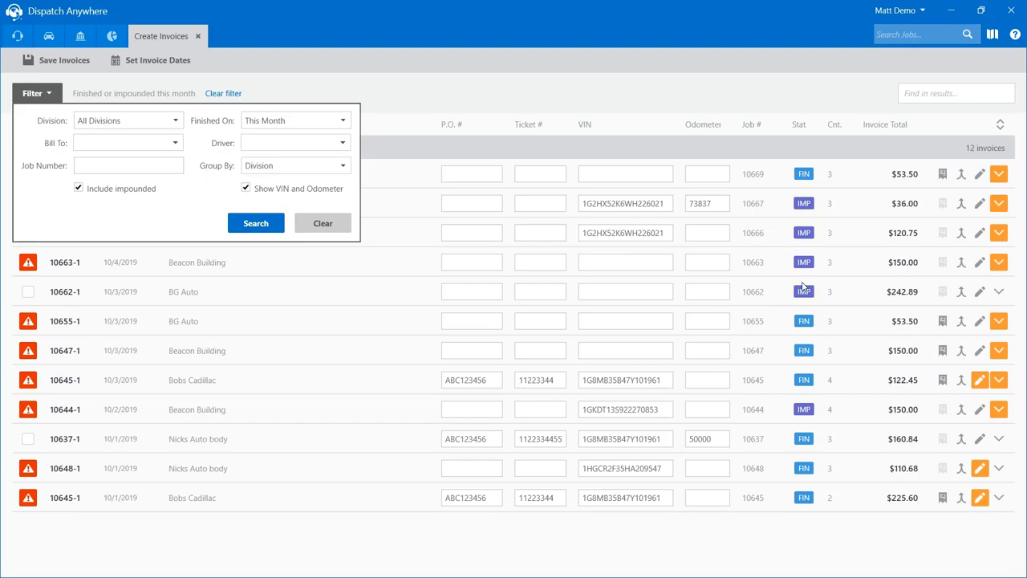
click(79, 187)
click(240, 224)
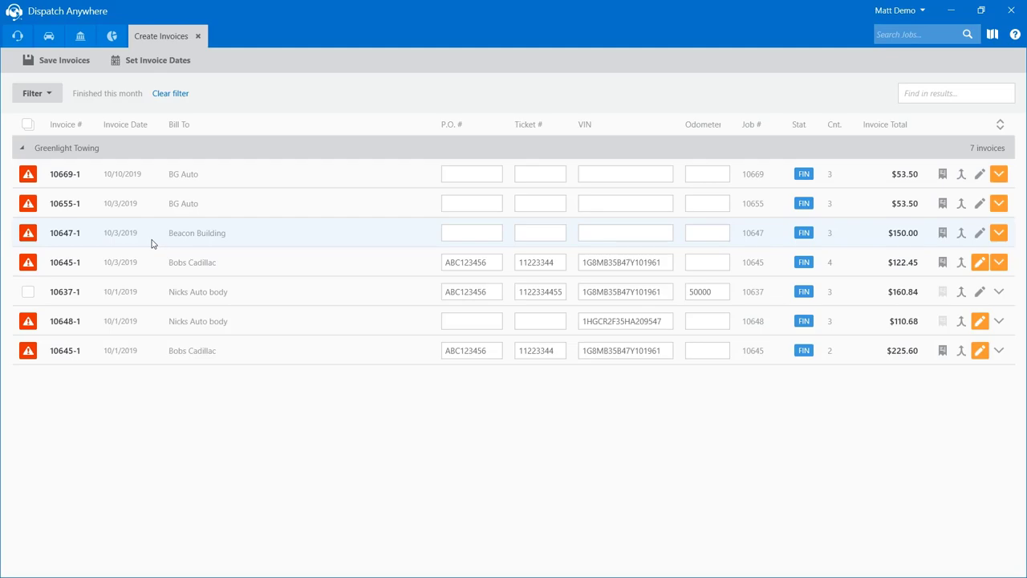
click(50, 96)
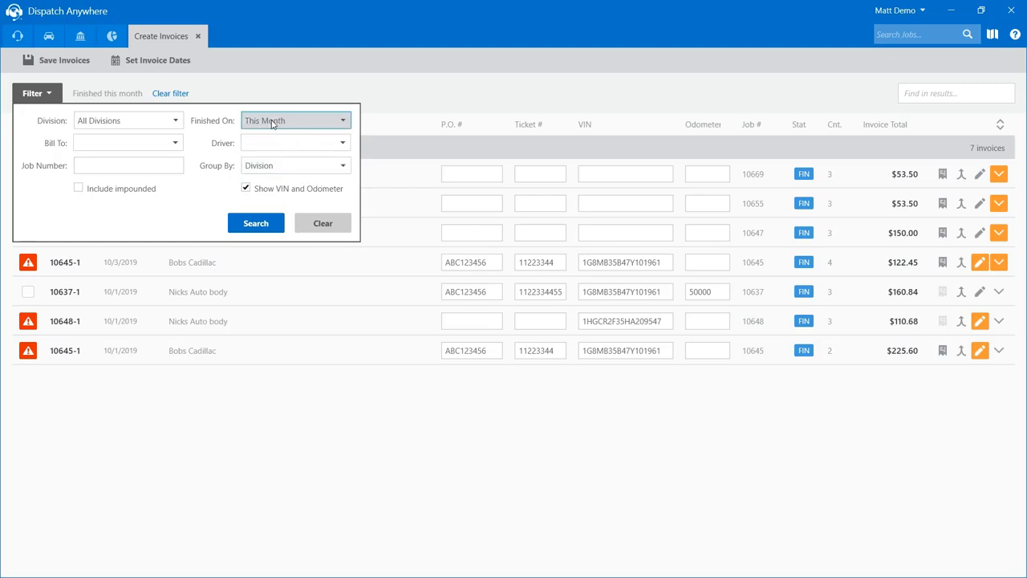
click(281, 92)
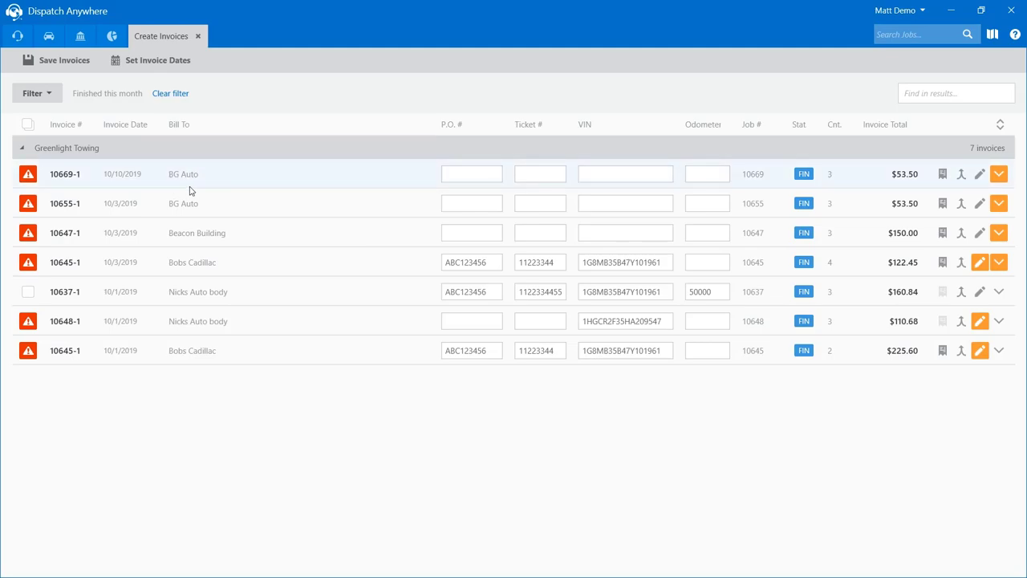
- Close invoice creation and refresh the accounting overview's billing totals
click(198, 37)
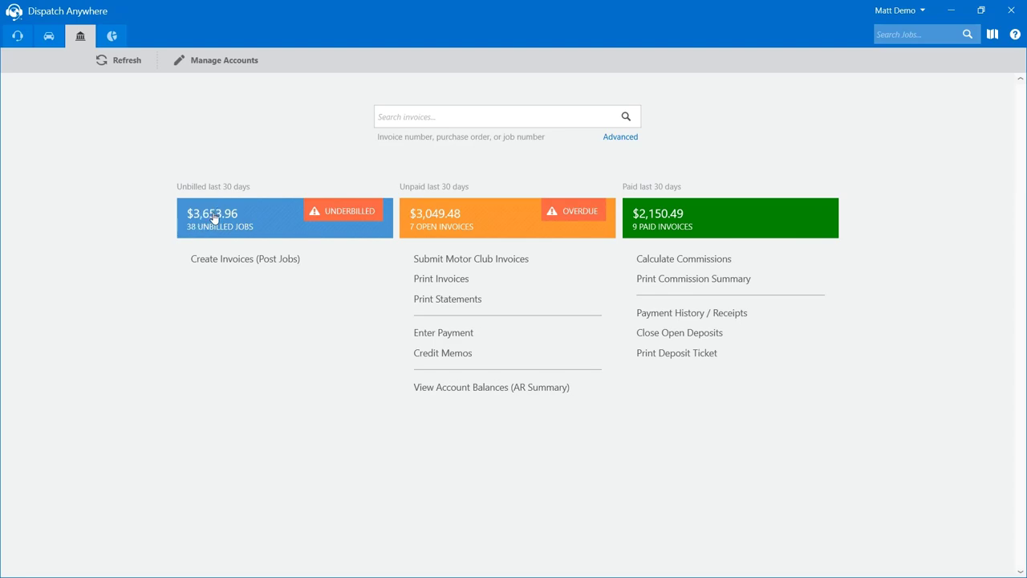
click(116, 71)
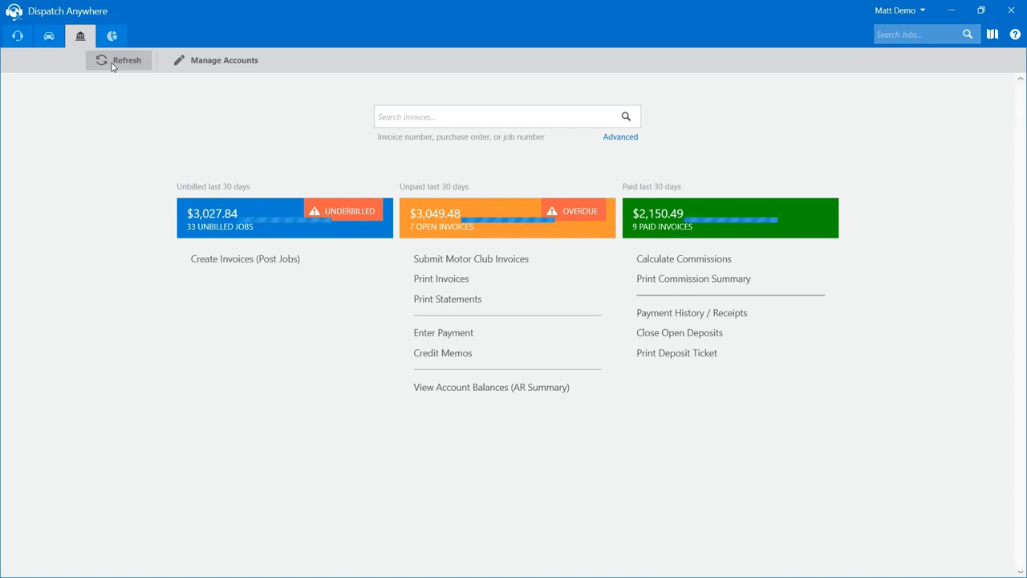
click(191, 236)
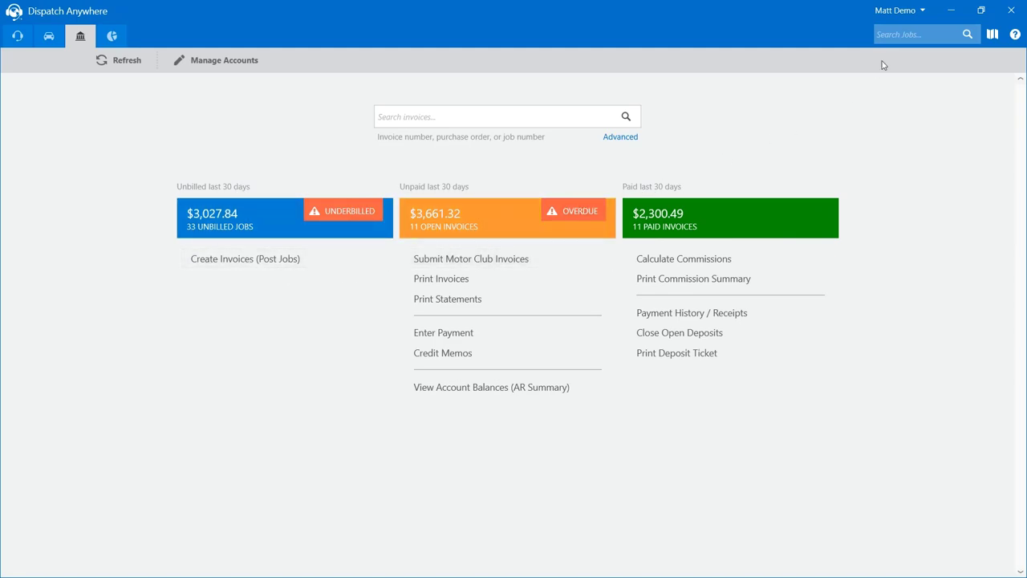
- Open the application settings and examine the Greenlight Towing division's accounting options, including Auto Post On Payment
click(894, 11)
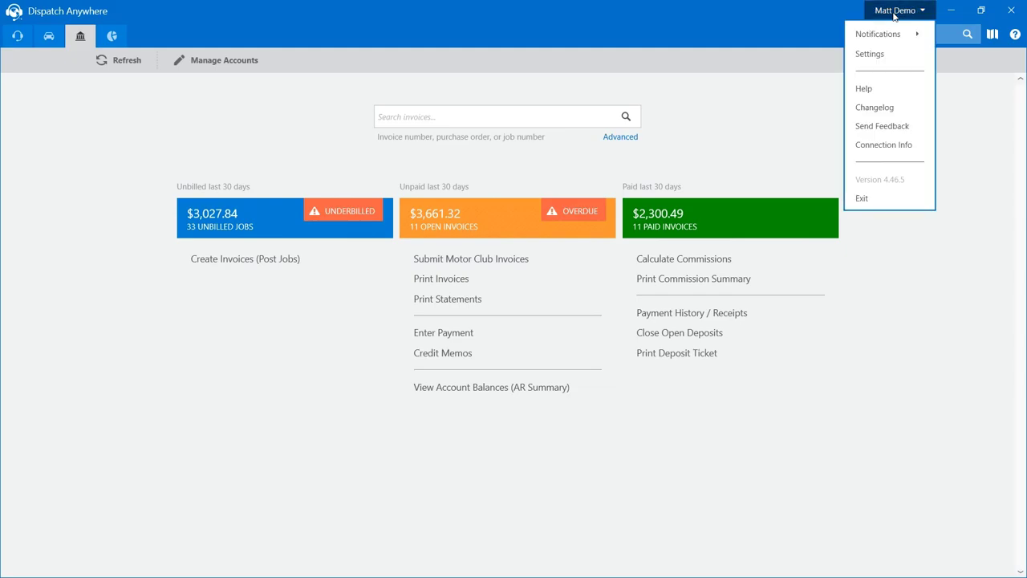
click(881, 59)
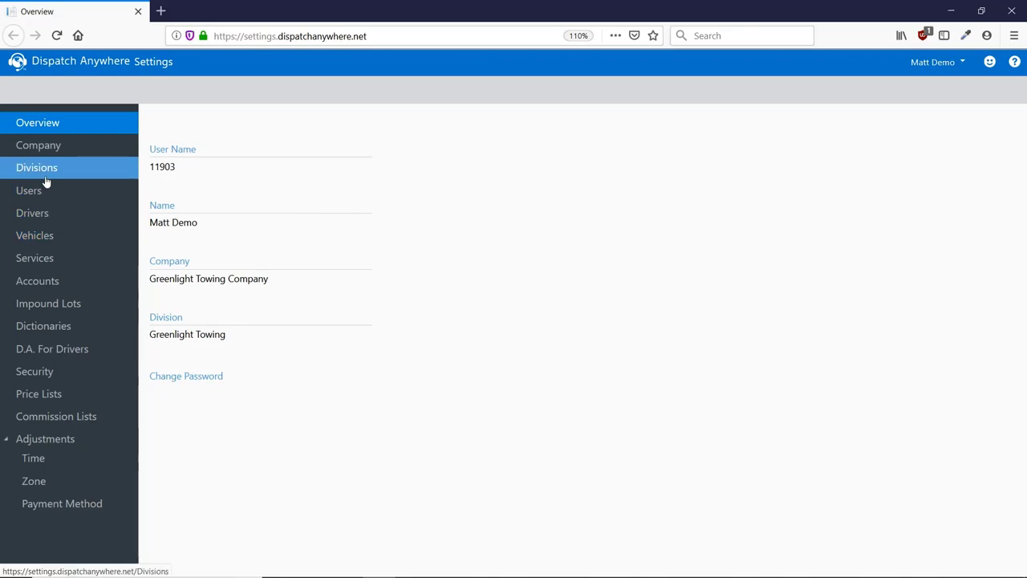
click(44, 180)
click(206, 165)
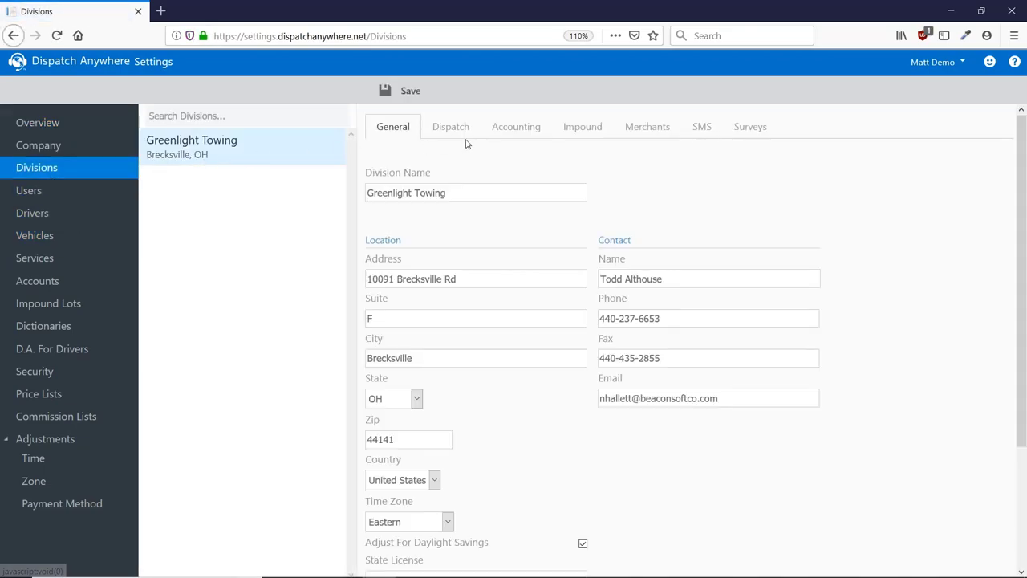
click(515, 139)
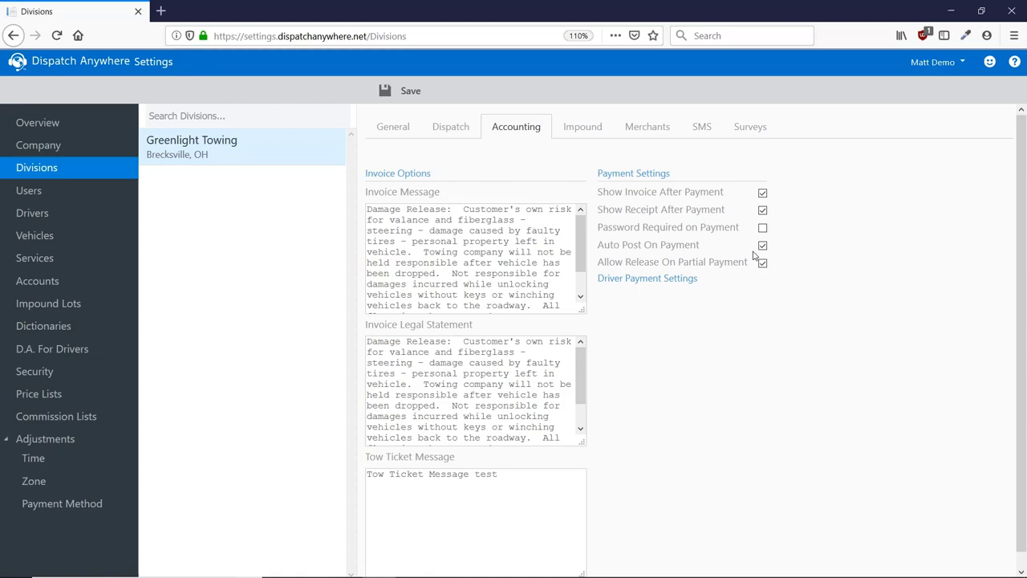
- Return to Dispatch Anywhere and open invoice creation filtered to jobs finished this month
click(950, 11)
click(214, 267)
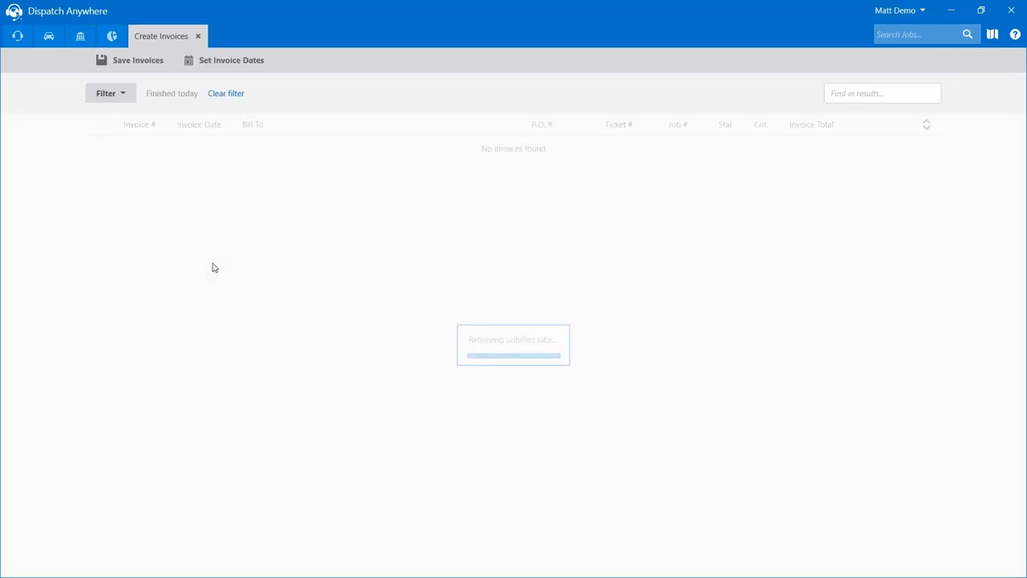
click(128, 96)
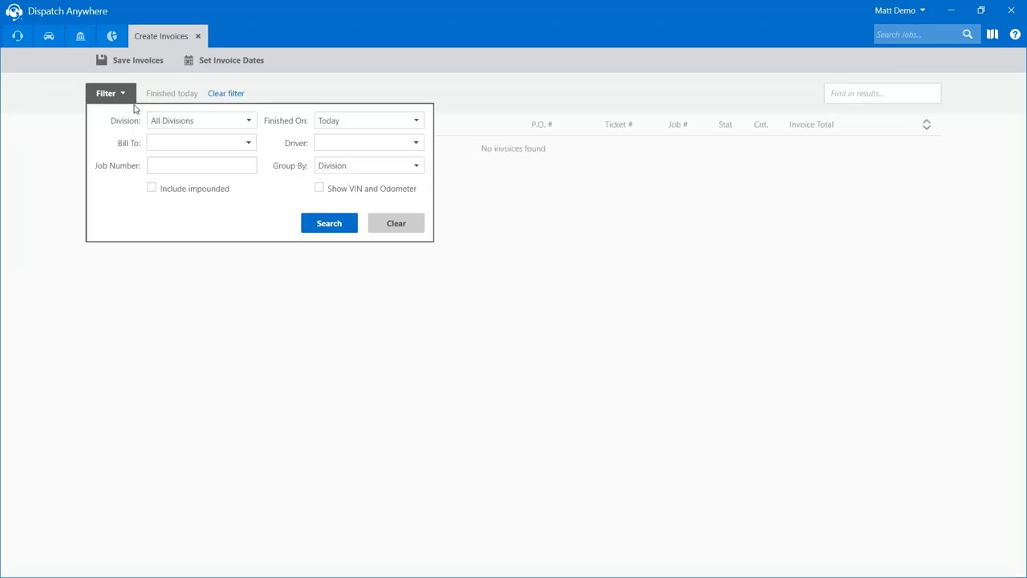
click(360, 129)
click(340, 232)
click(326, 223)
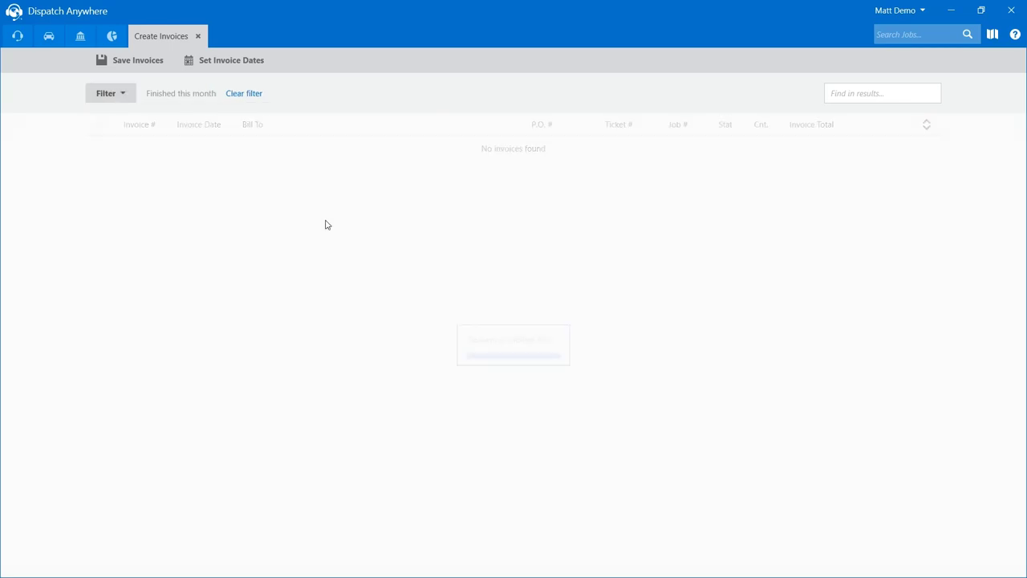
- Open the job behind the $160.84 Nicks Auto body invoice and record a cash payment for the full amount
click(286, 291)
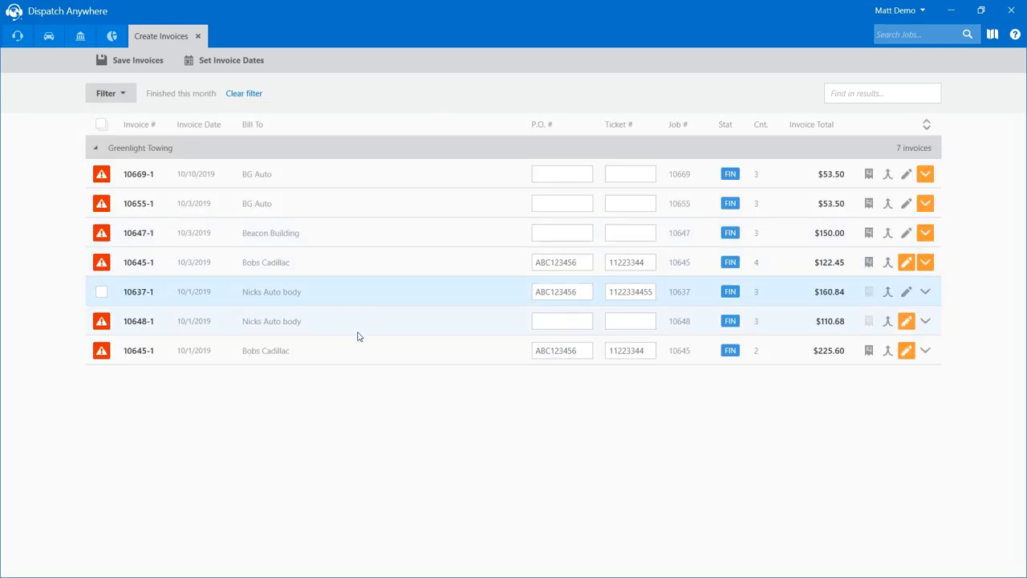
click(906, 291)
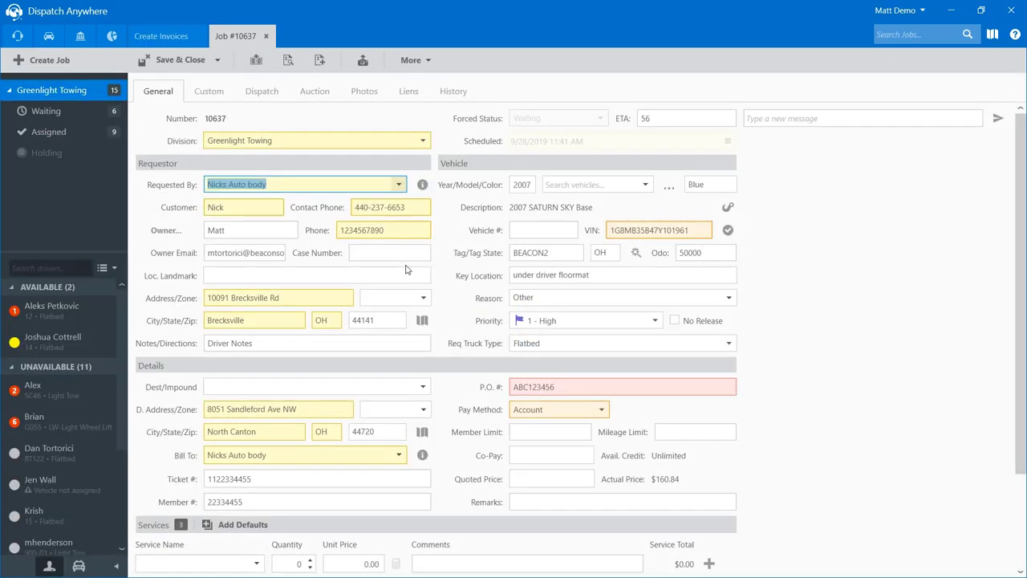
click(256, 60)
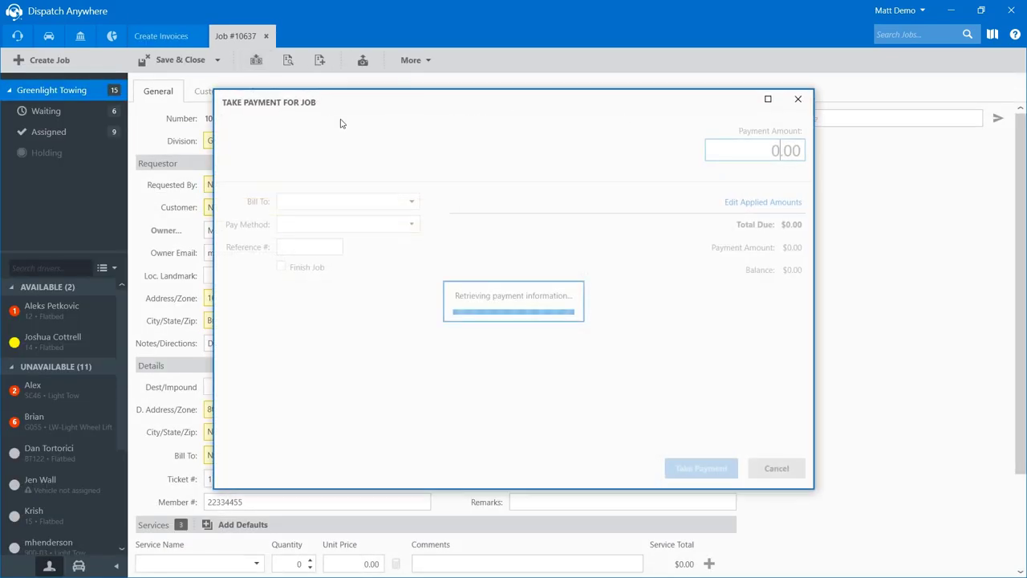
click(368, 224)
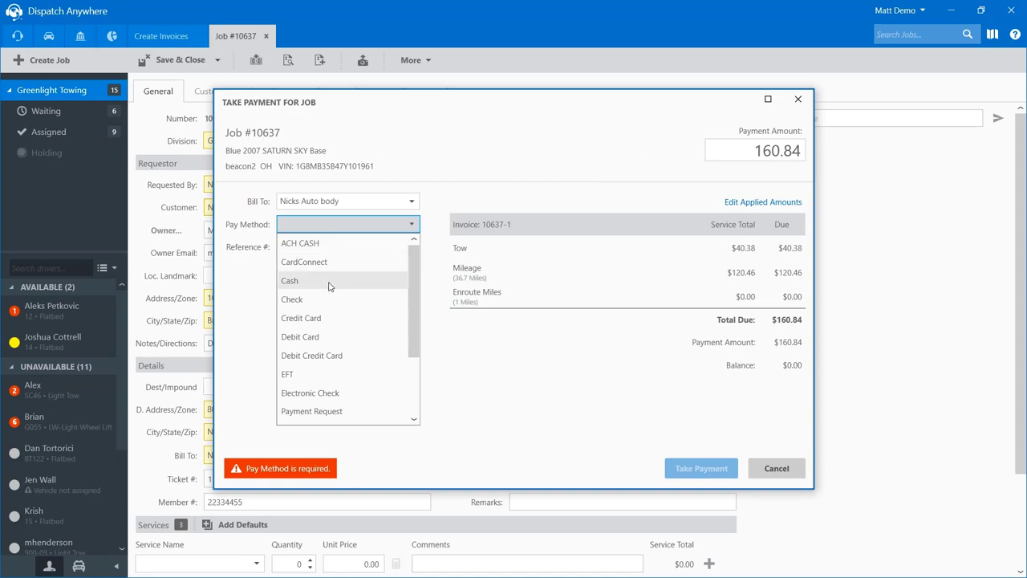
click(305, 277)
click(700, 467)
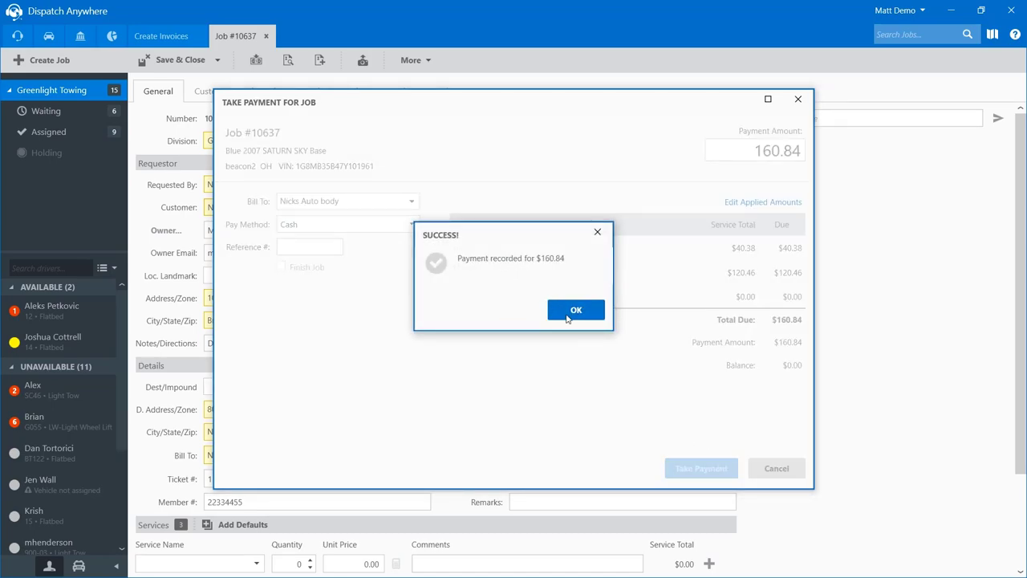
click(572, 313)
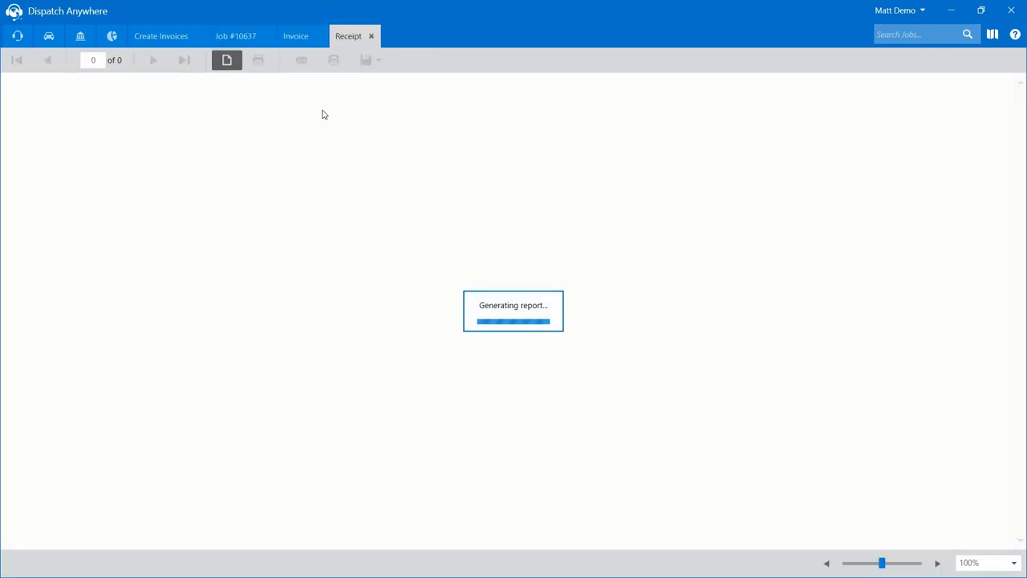
- Close the receipt, invoice and job, and rerun the invoice search for jobs finished this month
click(370, 37)
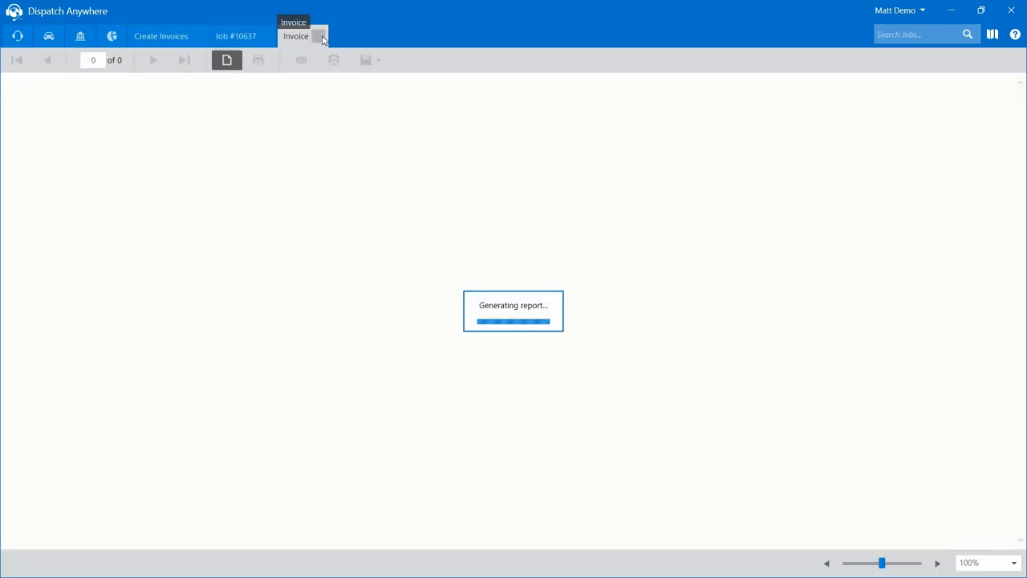
click(318, 37)
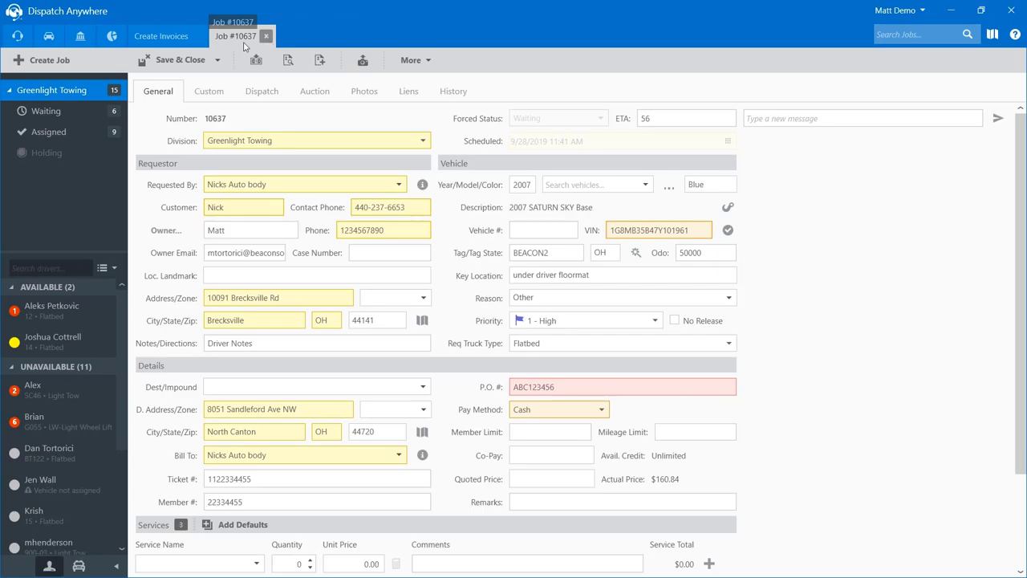
click(265, 37)
click(106, 94)
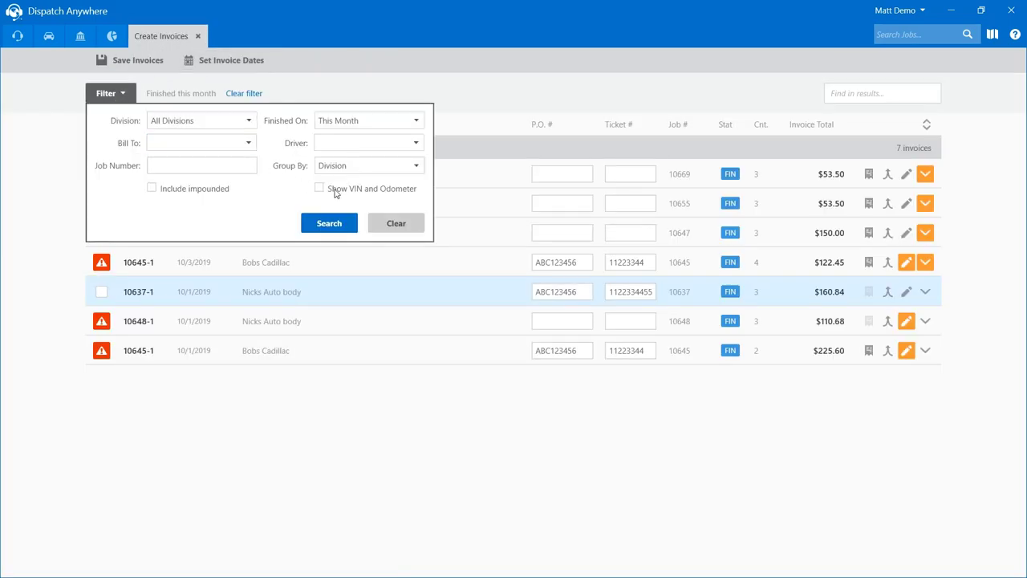
click(338, 225)
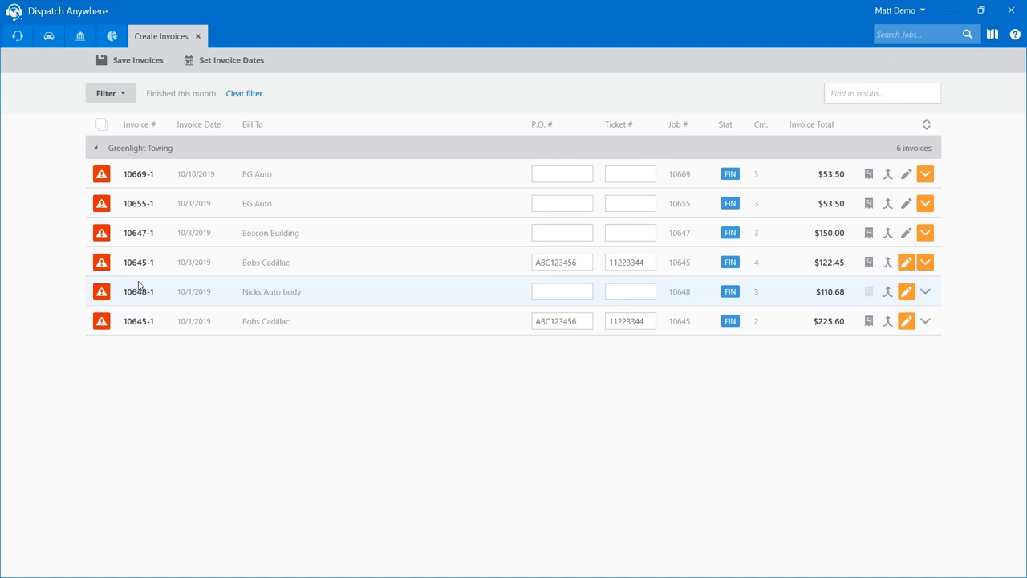
- Switch to the division settings in Firefox and toggle Auto Post On Payment for Greenlight Towing
key(super)
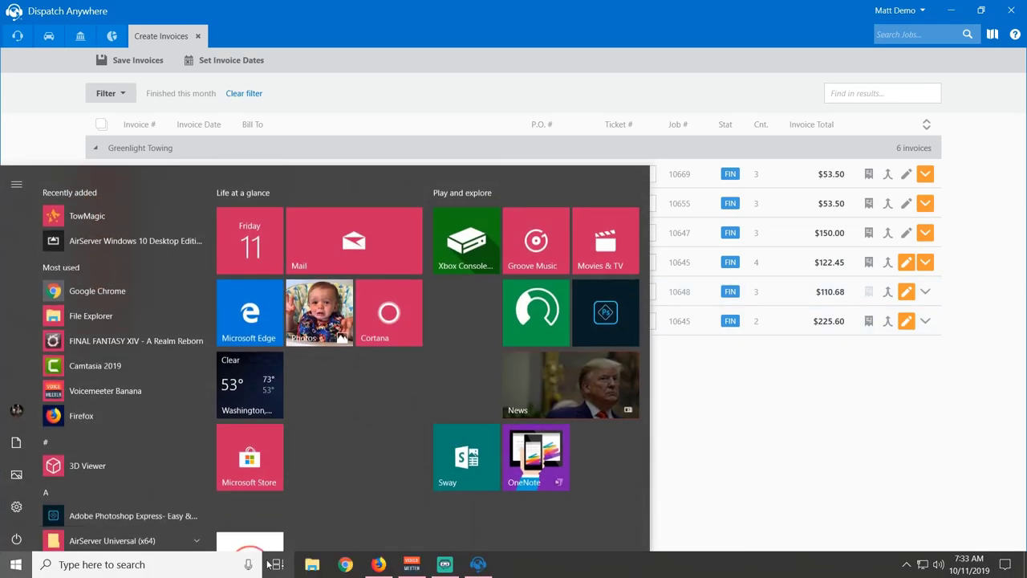
click(377, 564)
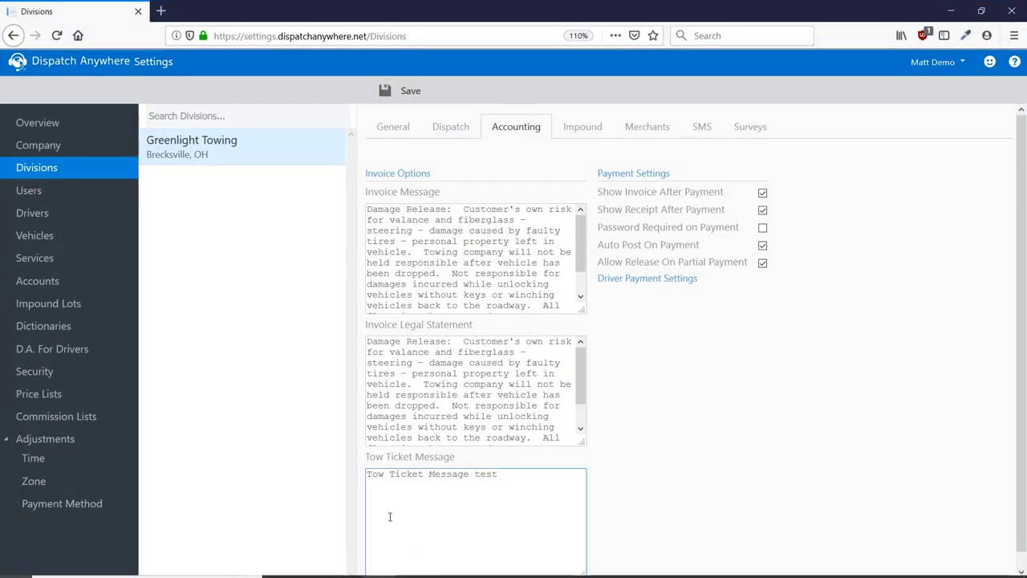
click(763, 248)
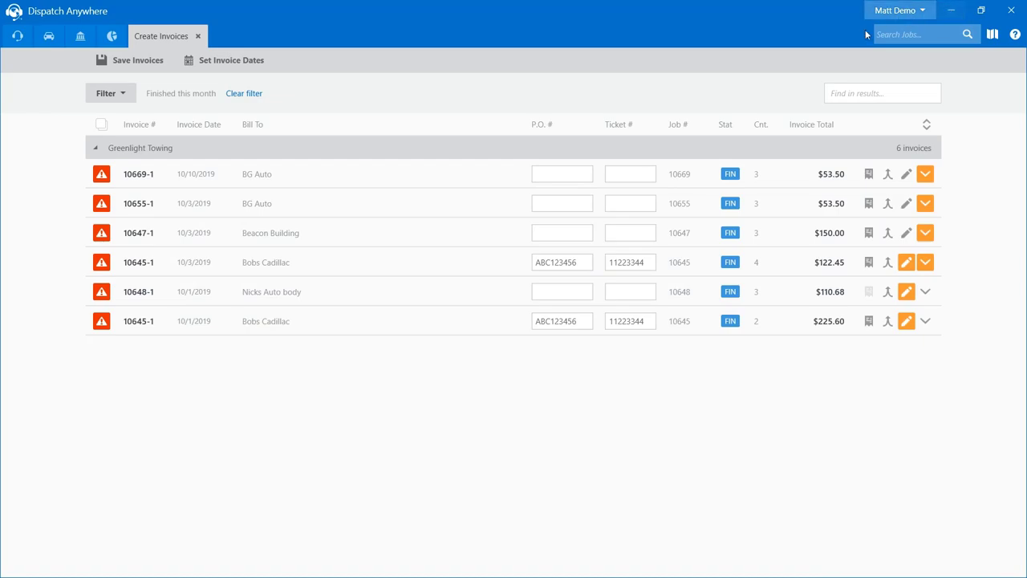
- In Dispatch Anywhere, open the ticket number of the BG Auto invoice dated 10/10/2019 for editing
click(631, 172)
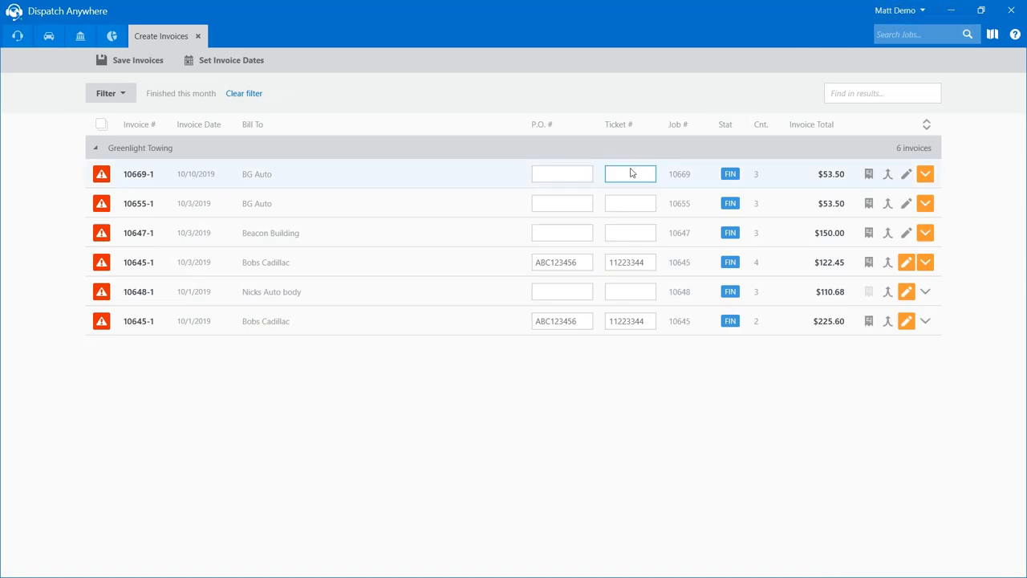